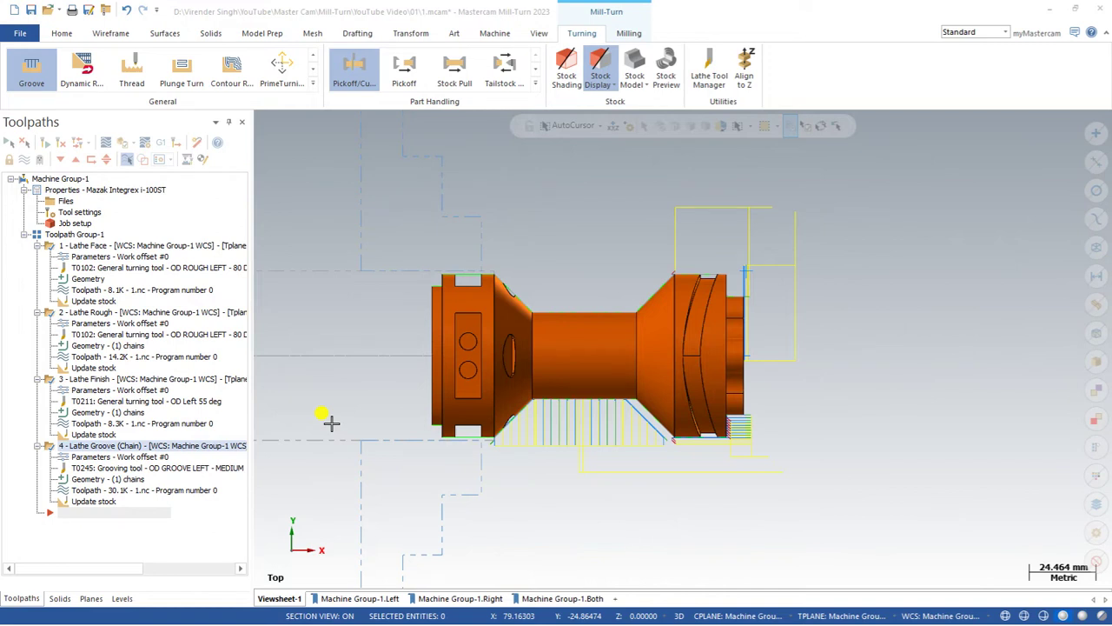
Open the machine group's job setup, review the work holding settings, and close it without changes.
{"action": "left_click", "coordinate": [56, 223]}
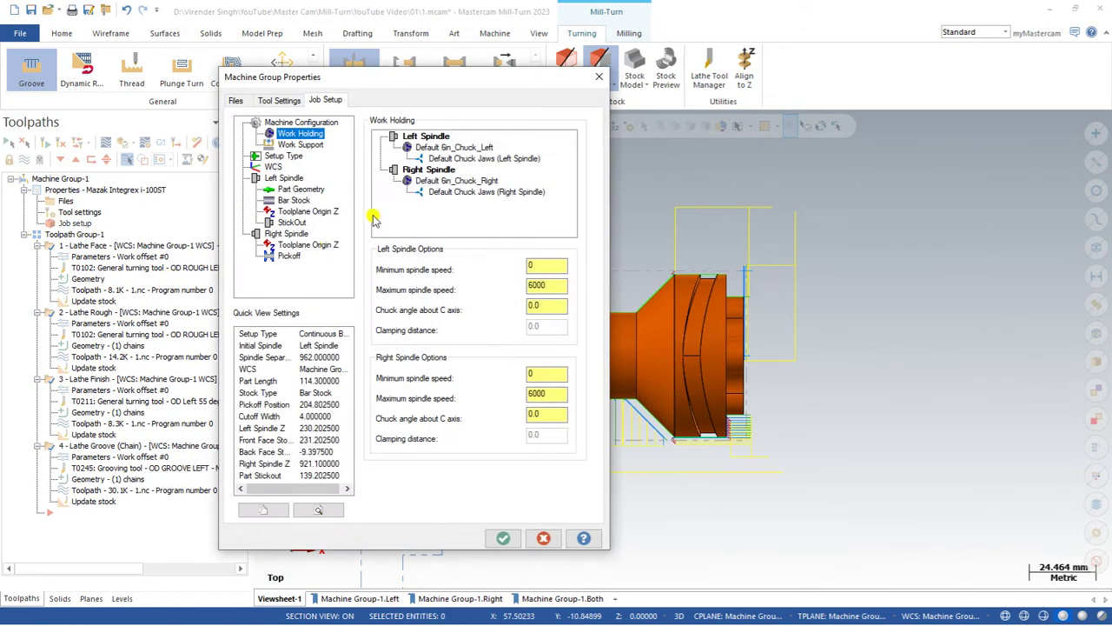
{"action": "left_click", "coordinate": [599, 76]}
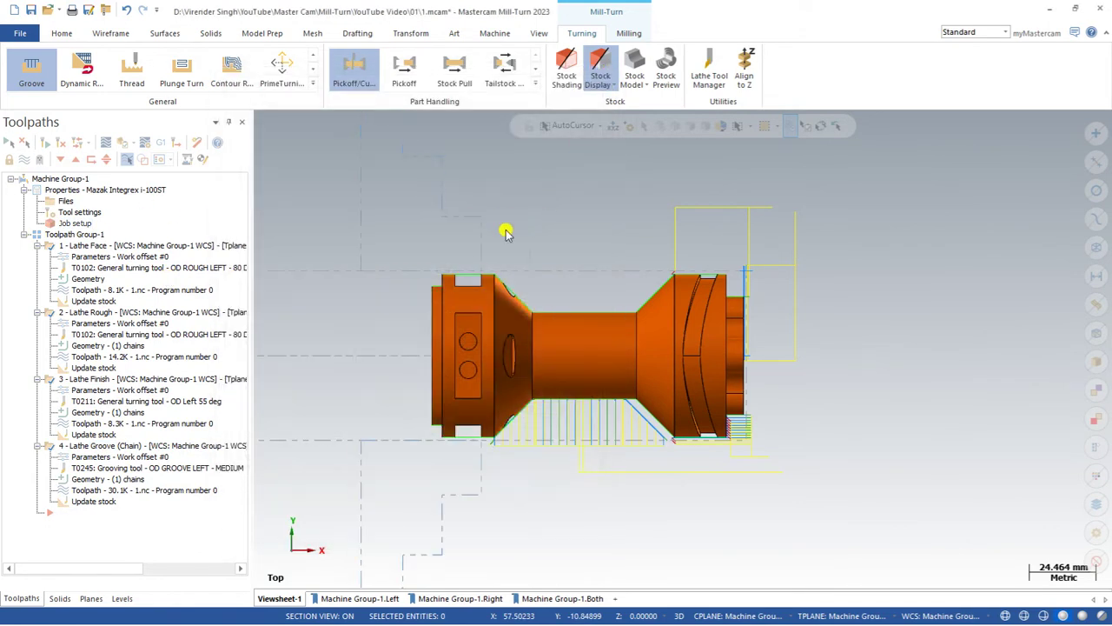
{"action": "scroll", "coordinate": [422, 268], "scroll_direction": "down", "scroll_amount": 2}
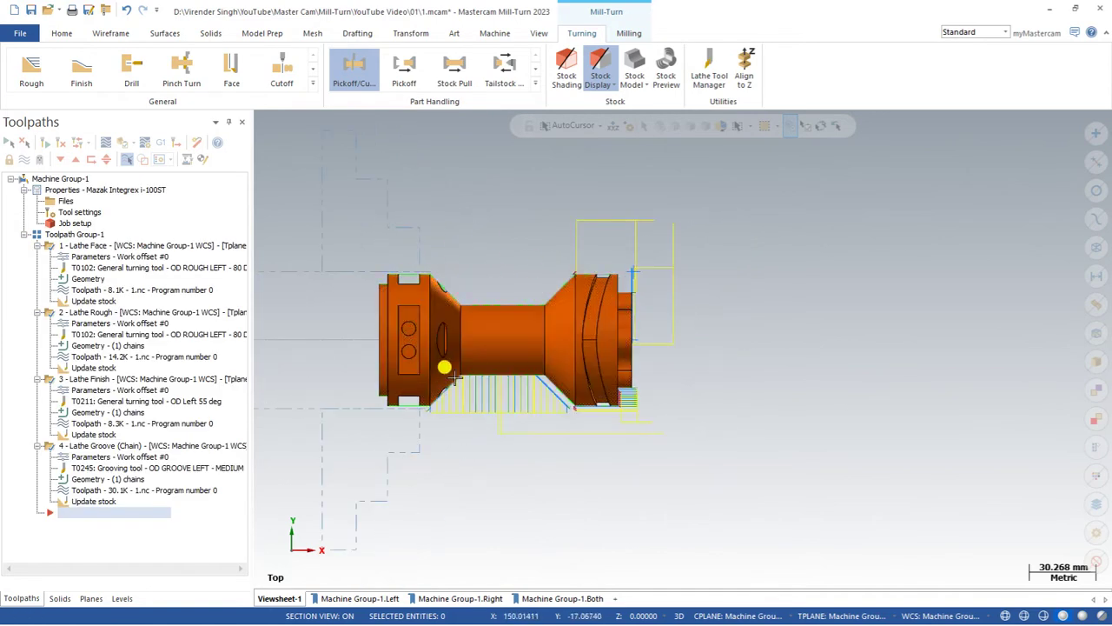
Examine the face, rough, finish and groove toolpaths on the part one operation at a time.
{"action": "left_click", "coordinate": [54, 246]}
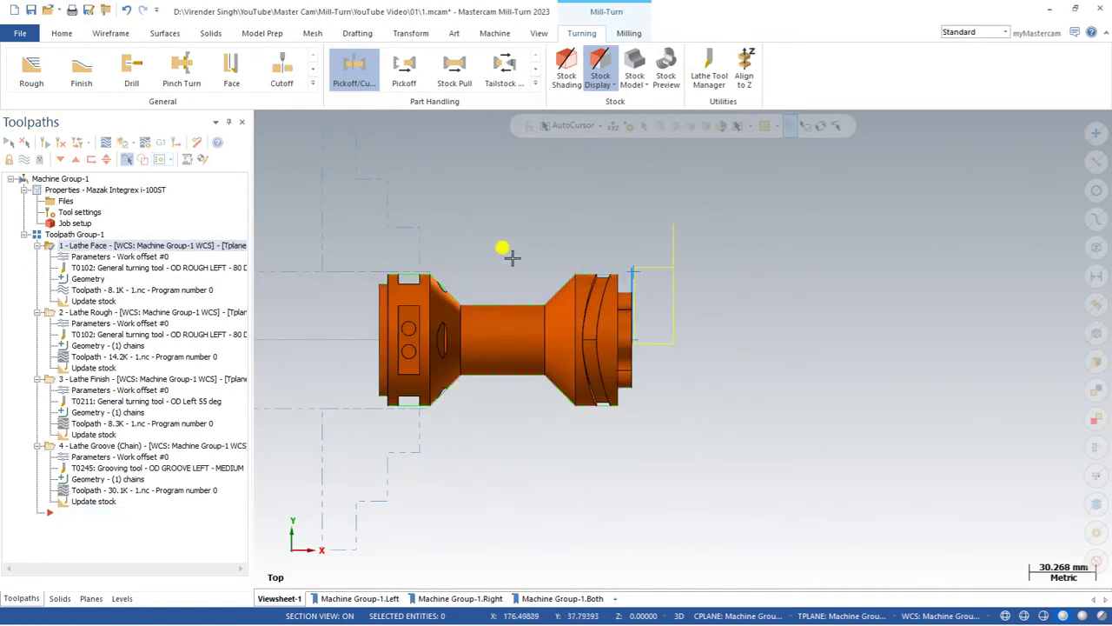
{"action": "left_click", "coordinate": [62, 313]}
{"action": "left_click", "coordinate": [59, 379]}
{"action": "left_click", "coordinate": [57, 444]}
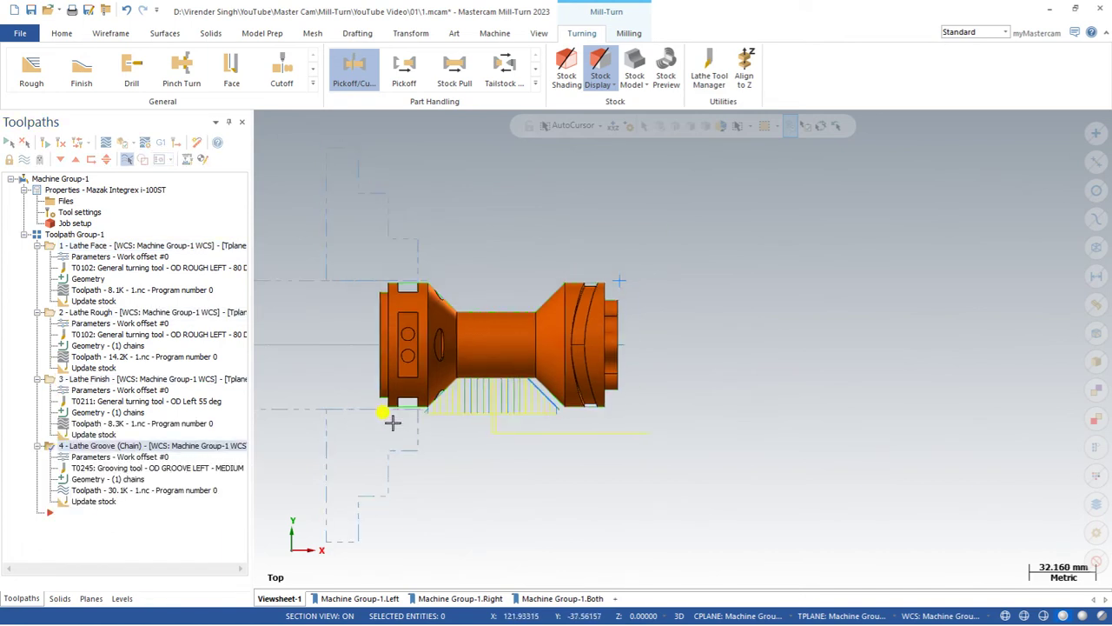
{"action": "scroll", "coordinate": [460, 423], "scroll_direction": "up", "scroll_amount": 2}
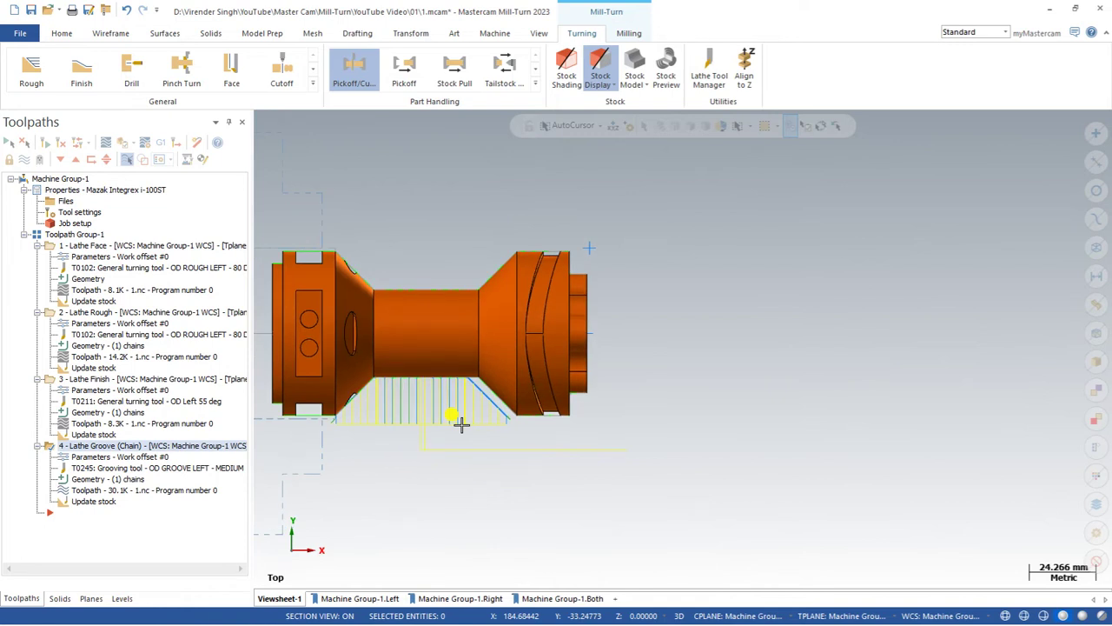
{"action": "scroll", "coordinate": [641, 450], "scroll_direction": "down", "scroll_amount": 1}
{"action": "middle_click_drag", "start_coordinate": [605, 441], "coordinate": [496, 385]}
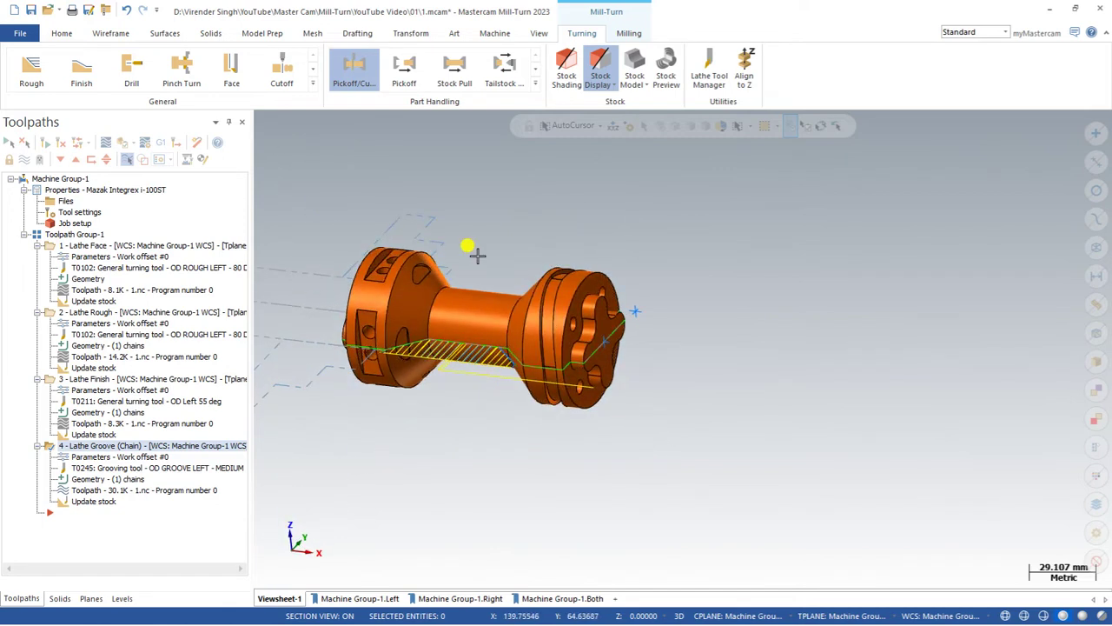
{"action": "scroll", "coordinate": [477, 255], "scroll_direction": "up", "scroll_amount": 1}
{"action": "scroll", "coordinate": [508, 290], "scroll_direction": "up", "scroll_amount": 1}
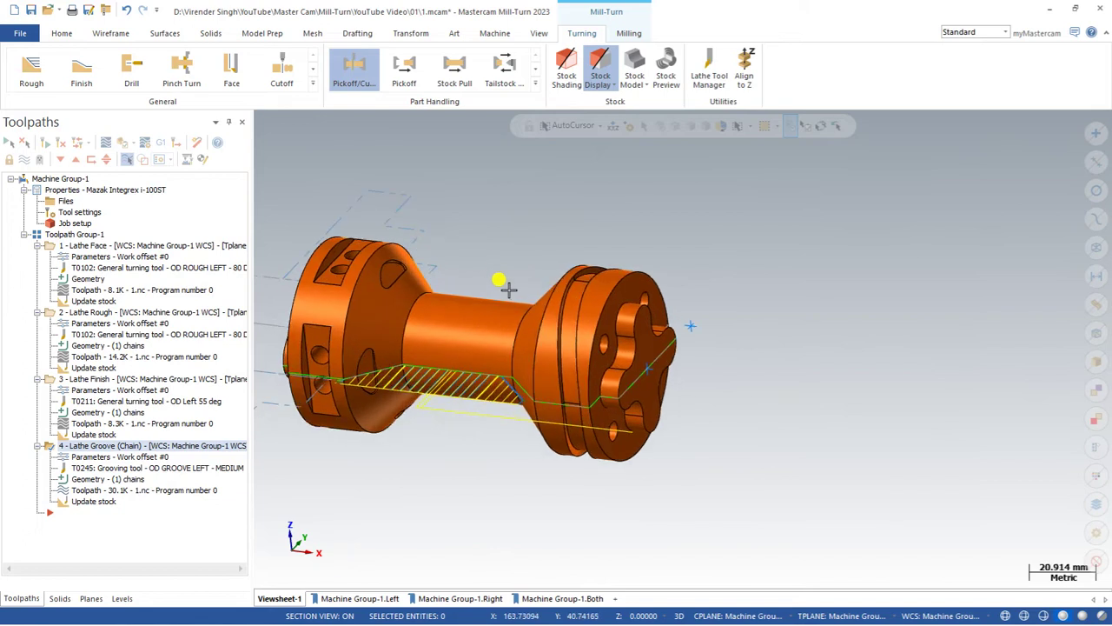
{"action": "scroll", "coordinate": [480, 279], "scroll_direction": "down", "scroll_amount": 2}
{"action": "scroll", "coordinate": [482, 304], "scroll_direction": "up", "scroll_amount": 2}
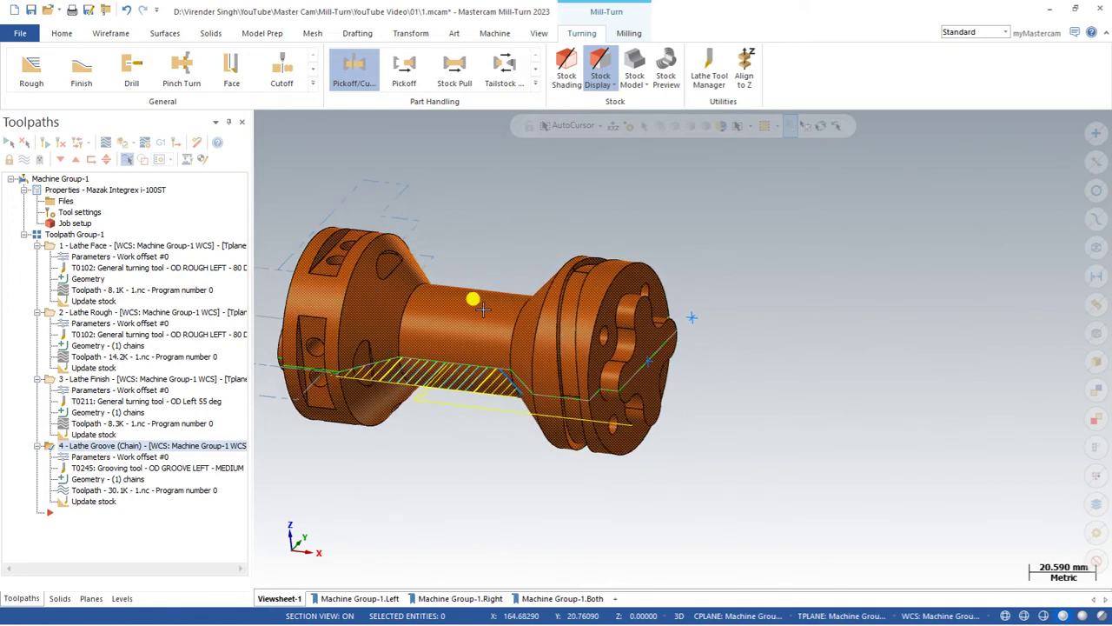
{"action": "scroll", "coordinate": [482, 308], "scroll_direction": "down", "scroll_amount": 1}
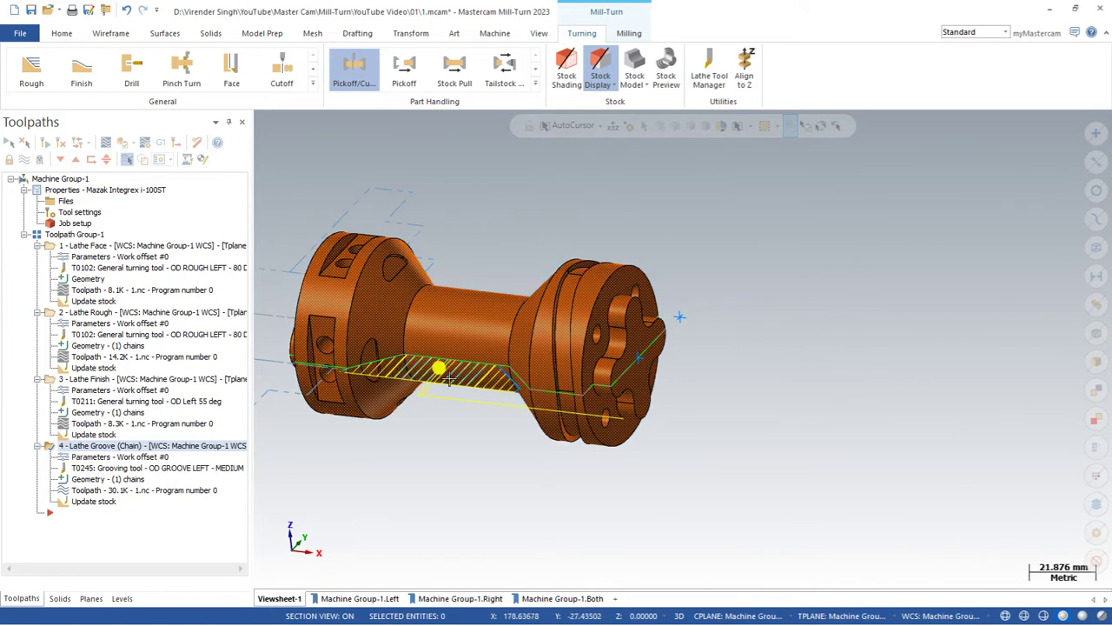
Examine the lobed boss, holes and grooves at the part's free end and look over the available 2D milling toolpaths.
{"action": "right_click", "coordinate": [666, 214]}
{"action": "left_click", "coordinate": [702, 295]}
{"action": "scroll", "coordinate": [608, 322], "scroll_direction": "up", "scroll_amount": 2}
{"action": "scroll", "coordinate": [509, 281], "scroll_direction": "down", "scroll_amount": 1}
{"action": "scroll", "coordinate": [596, 298], "scroll_direction": "up", "scroll_amount": 1}
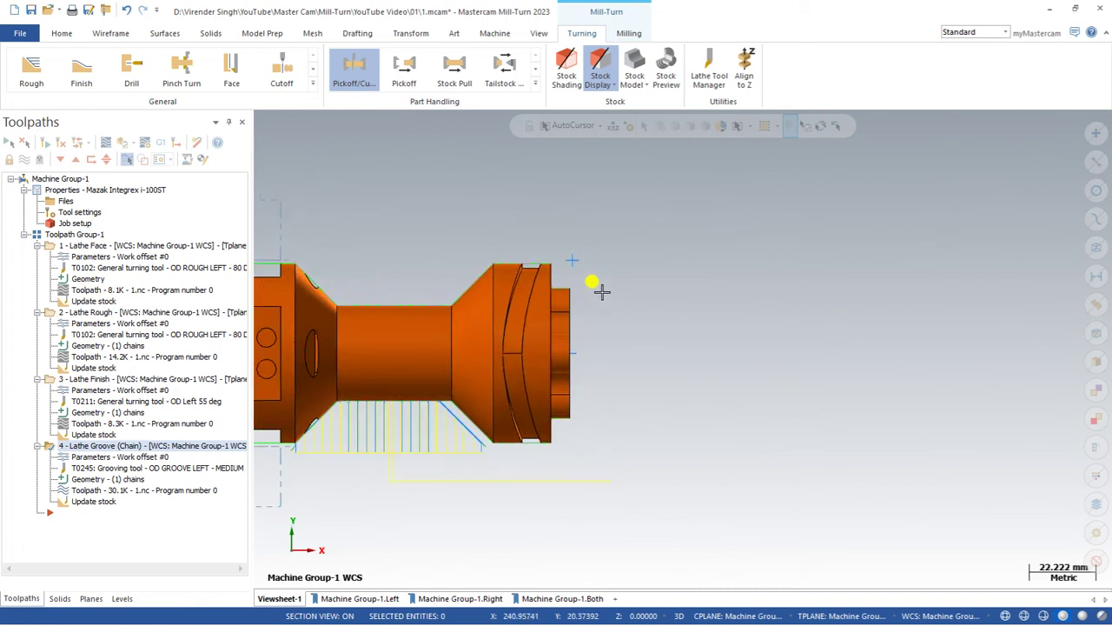
{"action": "middle_click_drag", "start_coordinate": [608, 292], "coordinate": [560, 237]}
{"action": "scroll", "coordinate": [561, 235], "scroll_direction": "up", "scroll_amount": 2}
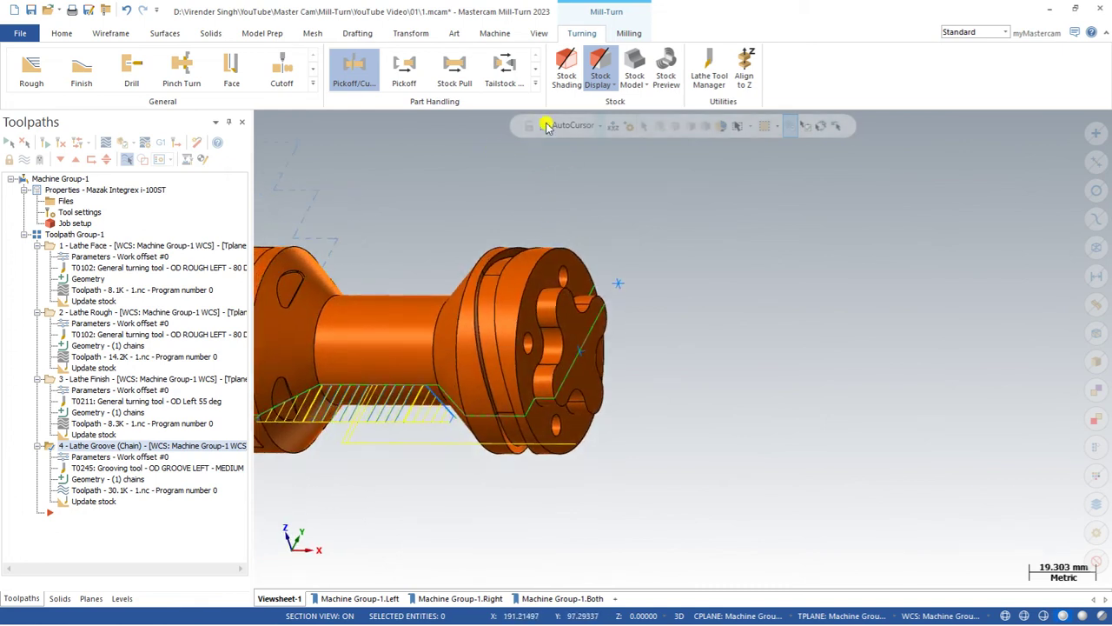
{"action": "left_click", "coordinate": [628, 33]}
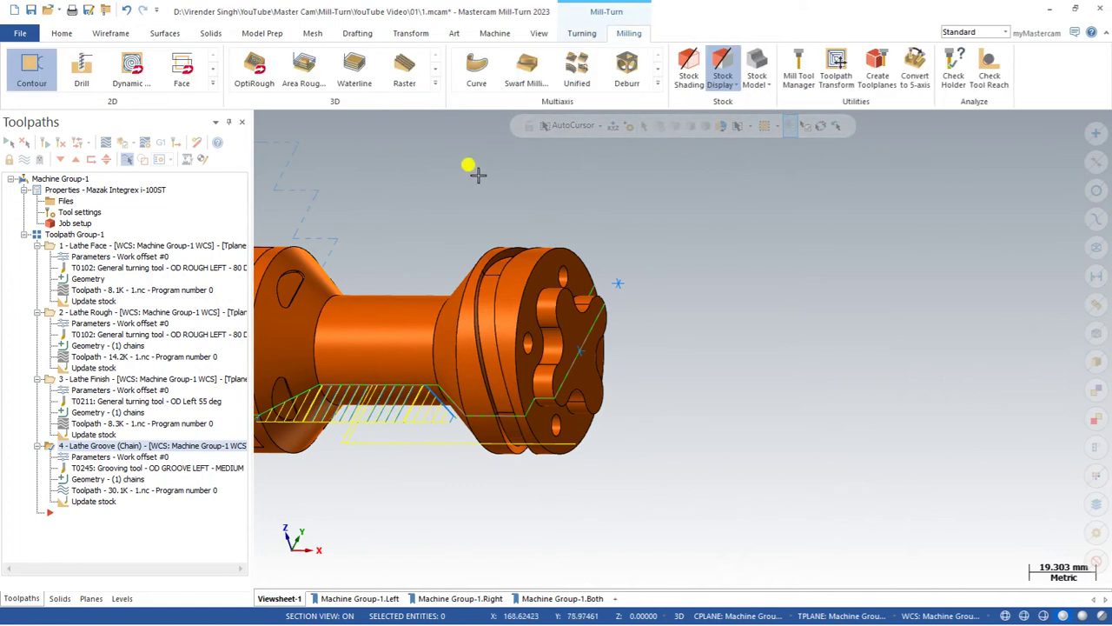
{"action": "middle_click_drag", "start_coordinate": [519, 230], "coordinate": [470, 254]}
{"action": "scroll", "coordinate": [432, 174], "scroll_direction": "down", "scroll_amount": 2}
{"action": "scroll", "coordinate": [432, 174], "scroll_direction": "up", "scroll_amount": 1}
{"action": "scroll", "coordinate": [436, 179], "scroll_direction": "down", "scroll_amount": 3}
{"action": "scroll", "coordinate": [469, 253], "scroll_direction": "up", "scroll_amount": 1}
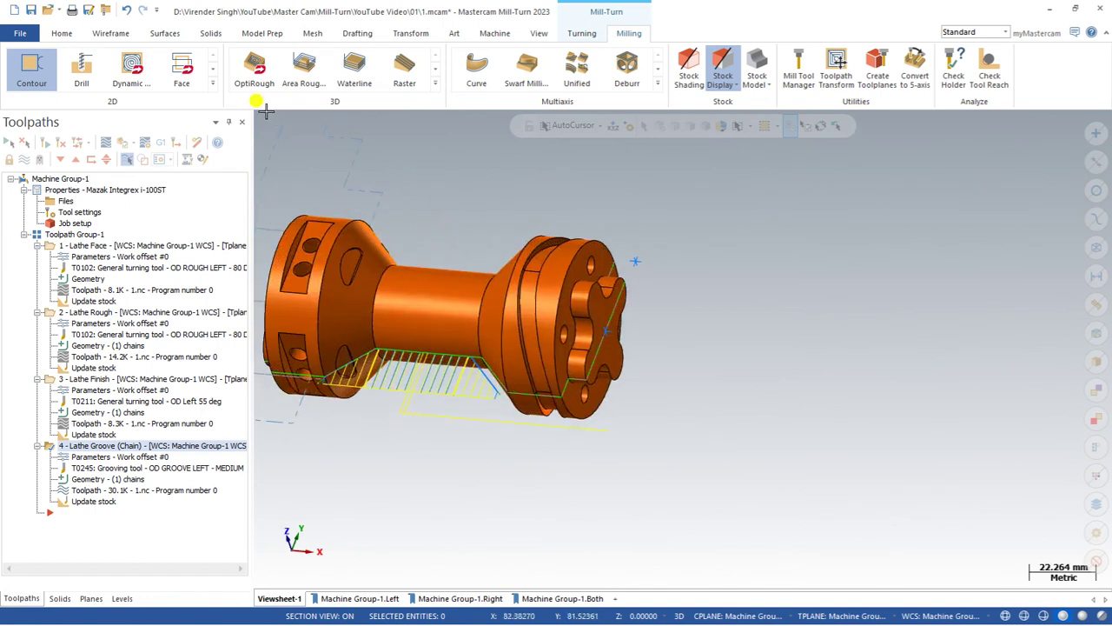
{"action": "left_click", "coordinate": [212, 82]}
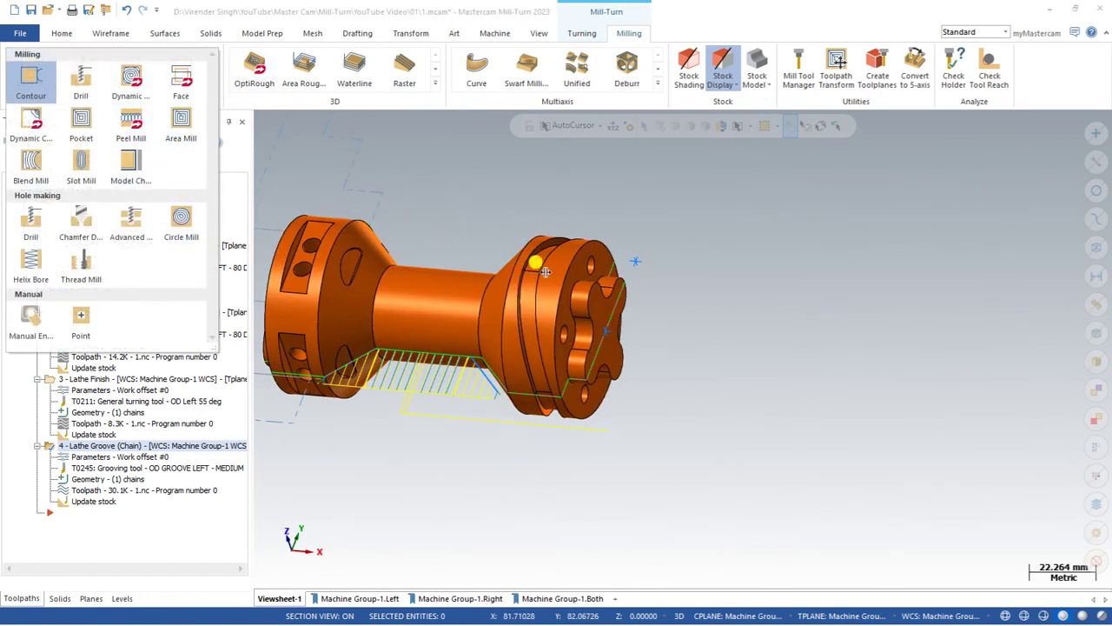
{"action": "middle_click_drag", "start_coordinate": [733, 211], "coordinate": [511, 265]}
{"action": "scroll", "coordinate": [465, 261], "scroll_direction": "up", "scroll_amount": 1}
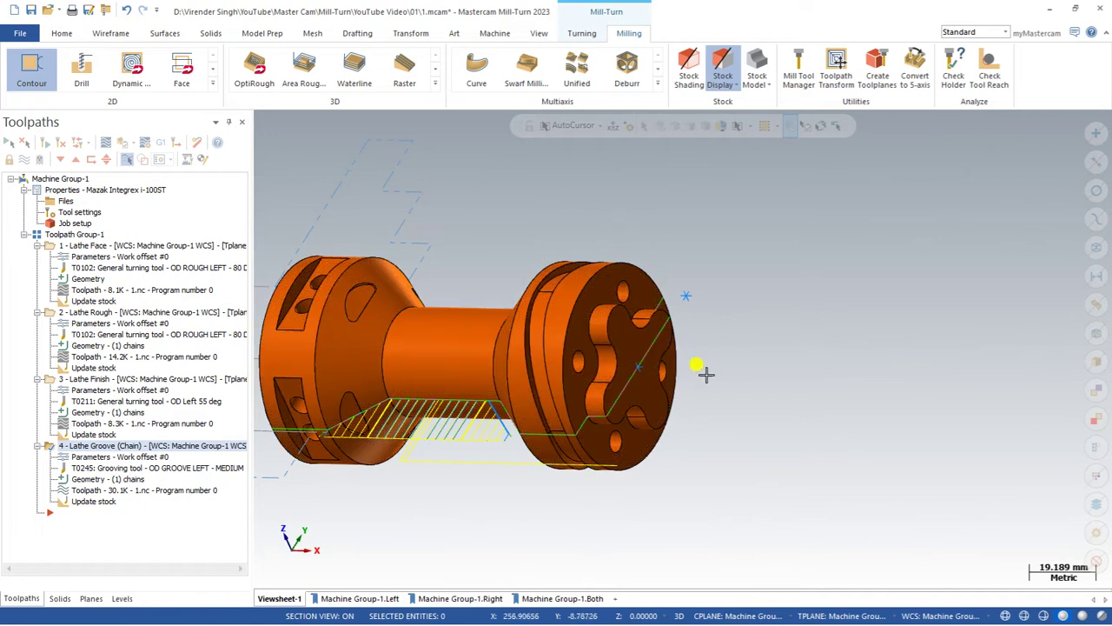
{"action": "middle_click_drag", "start_coordinate": [484, 211], "coordinate": [496, 243]}
{"action": "left_click", "coordinate": [212, 84]}
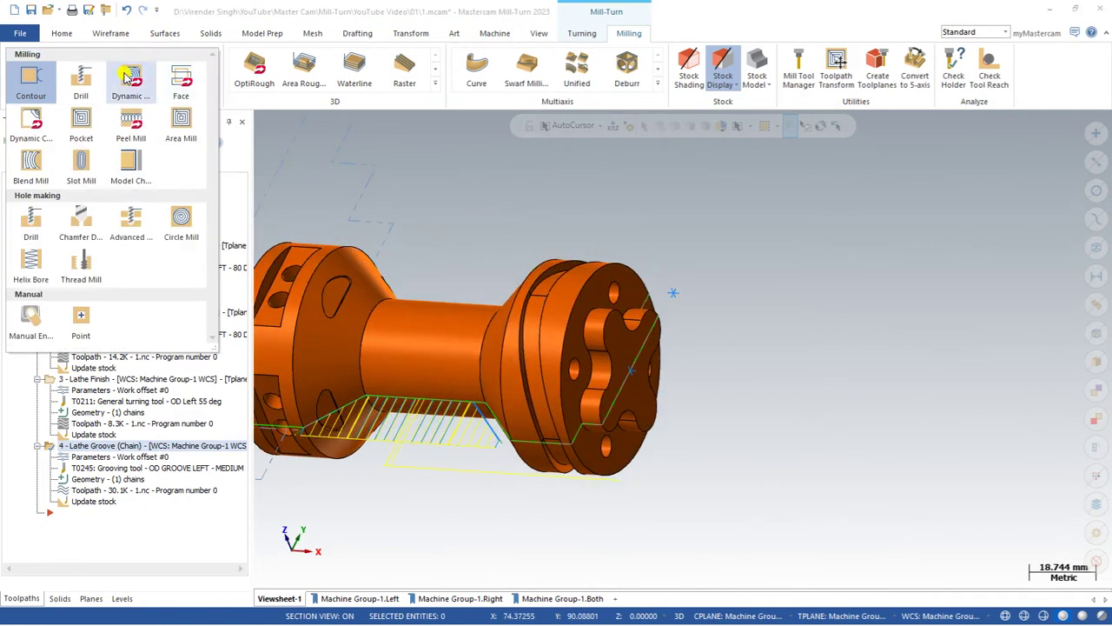
{"action": "left_click", "coordinate": [129, 79]}
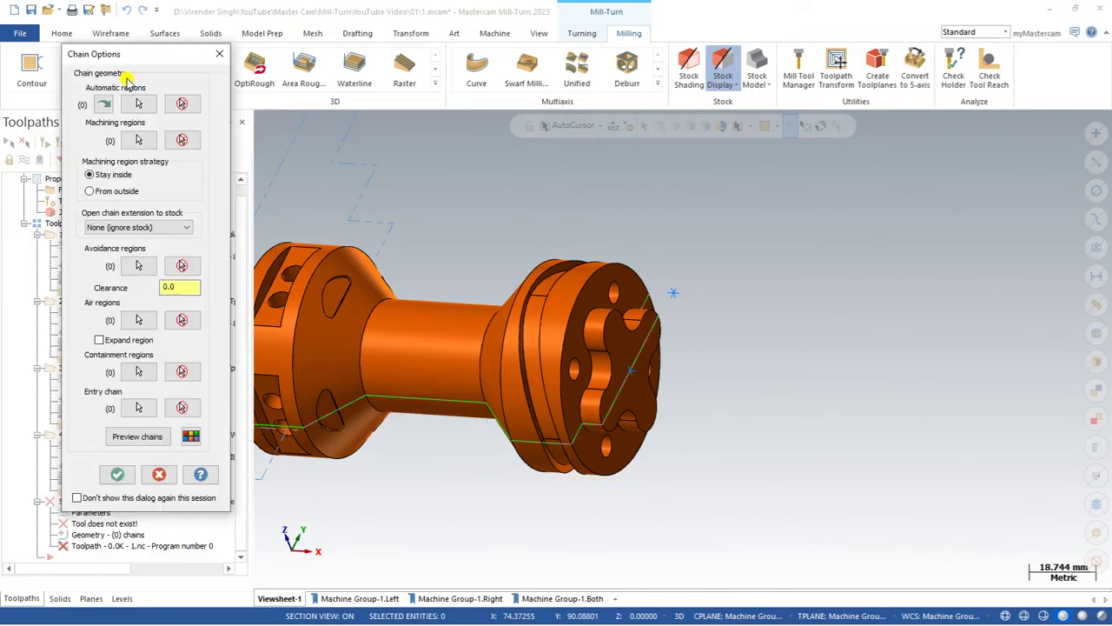
{"action": "left_click", "coordinate": [219, 54]}
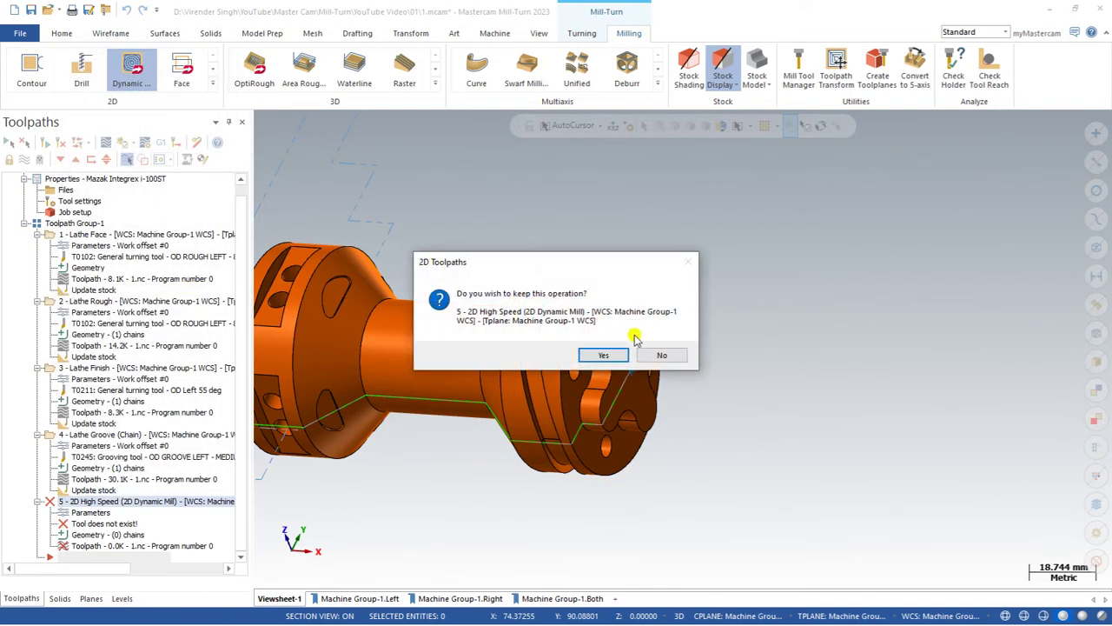
{"action": "left_click", "coordinate": [648, 356]}
Measure the radius of a concave side face on the lobed boss with Analyze Dynamic.
{"action": "middle_click_drag", "start_coordinate": [588, 280], "coordinate": [520, 278]}
{"action": "scroll", "coordinate": [523, 332], "scroll_direction": "down", "scroll_amount": 6}
{"action": "scroll", "coordinate": [516, 167], "scroll_direction": "up", "scroll_amount": 1}
{"action": "scroll", "coordinate": [517, 172], "scroll_direction": "up", "scroll_amount": 2}
{"action": "left_click", "coordinate": [62, 33]}
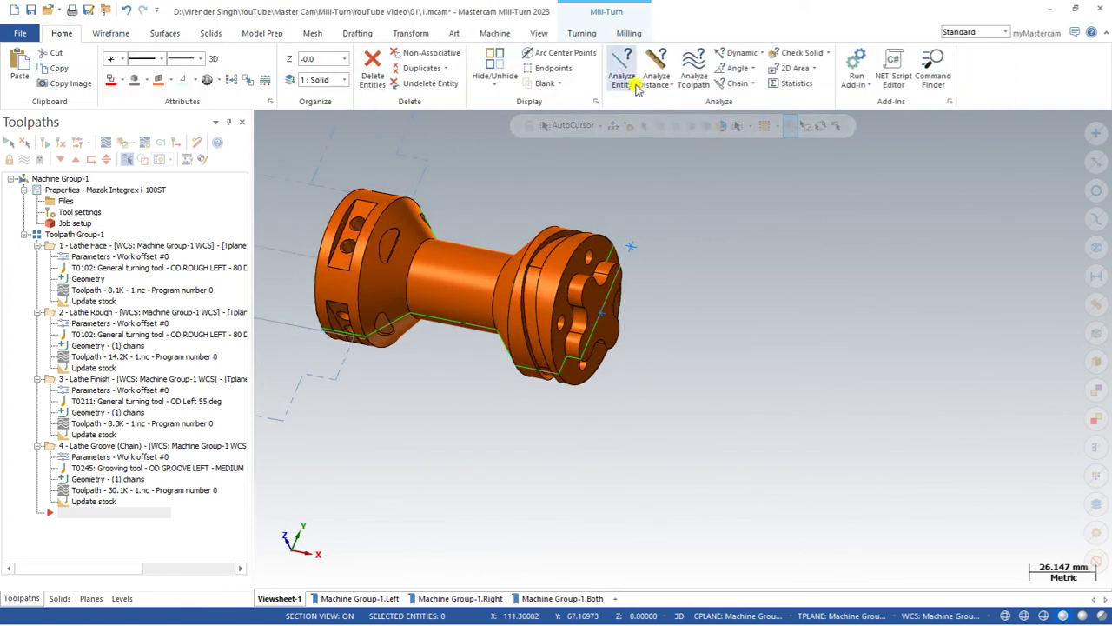
{"action": "left_click", "coordinate": [695, 62]}
{"action": "scroll", "coordinate": [571, 229], "scroll_direction": "up", "scroll_amount": 6}
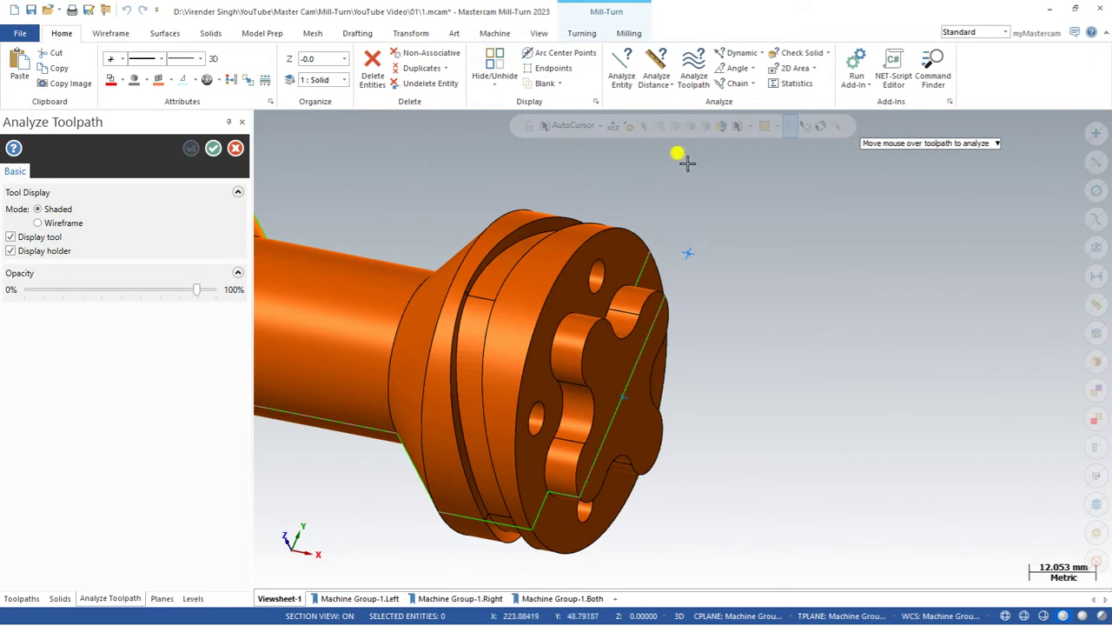
{"action": "key", "text": "Escape"}
{"action": "left_click", "coordinate": [735, 56]}
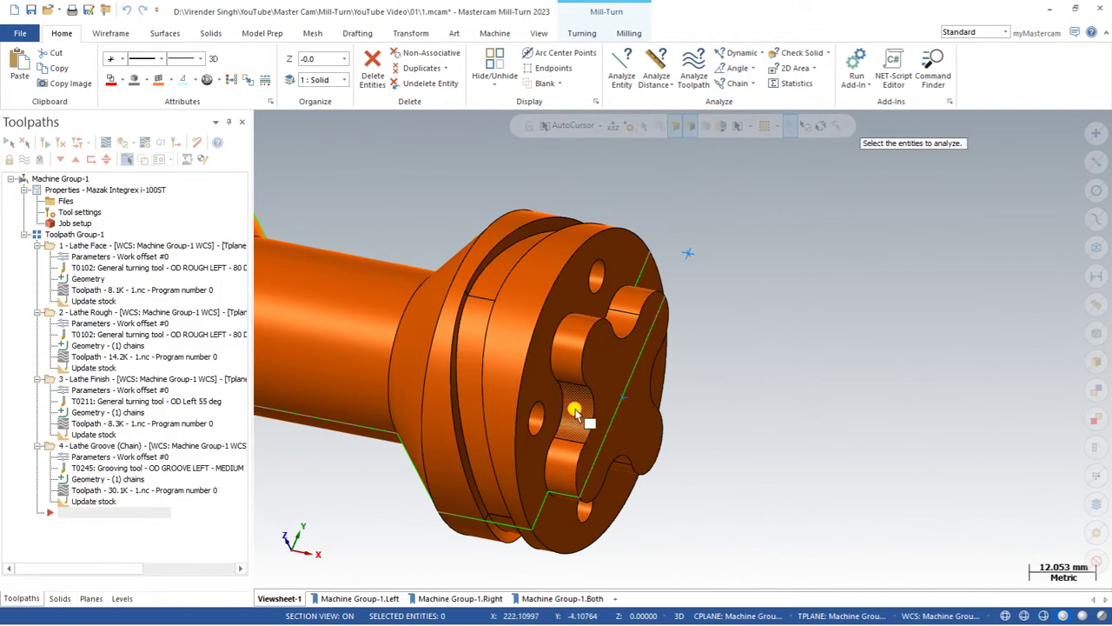
{"action": "left_click", "coordinate": [565, 403]}
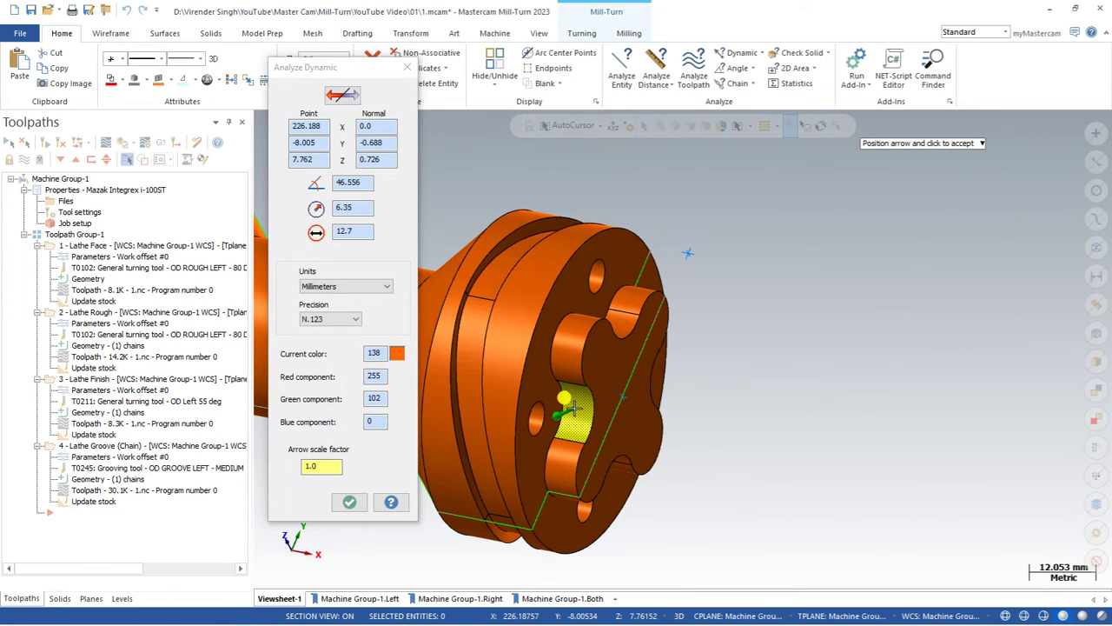
{"action": "key", "text": "Escape"}
Start a 2D Dynamic Mill toolpath and chain the outer edge of the flange's front face as the machining region.
{"action": "left_click", "coordinate": [625, 34]}
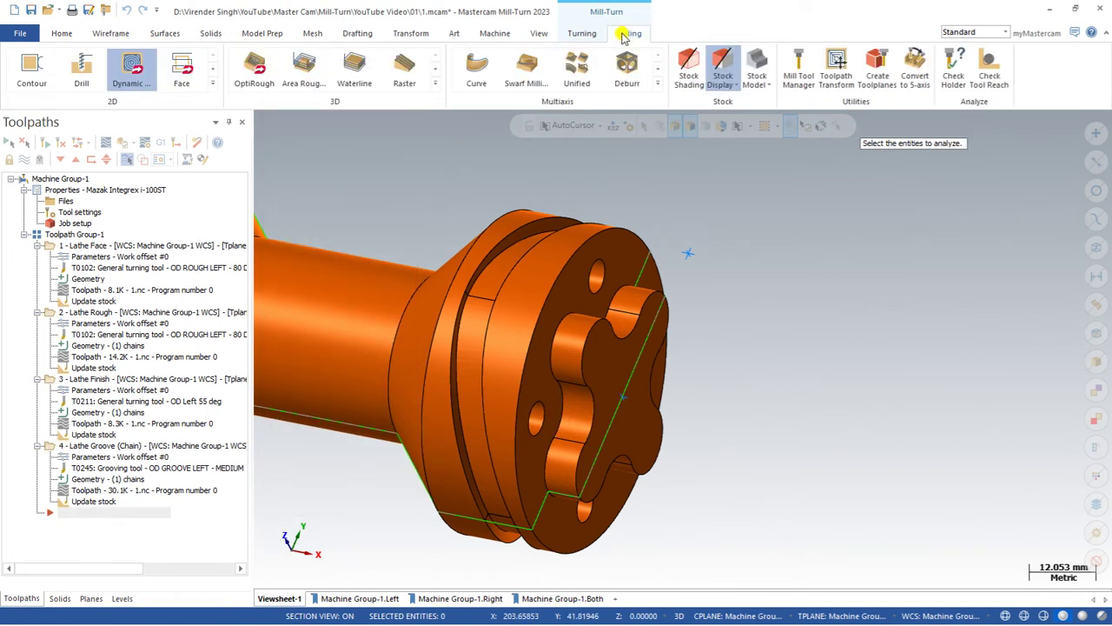
{"action": "left_click", "coordinate": [212, 83]}
{"action": "left_click", "coordinate": [135, 87]}
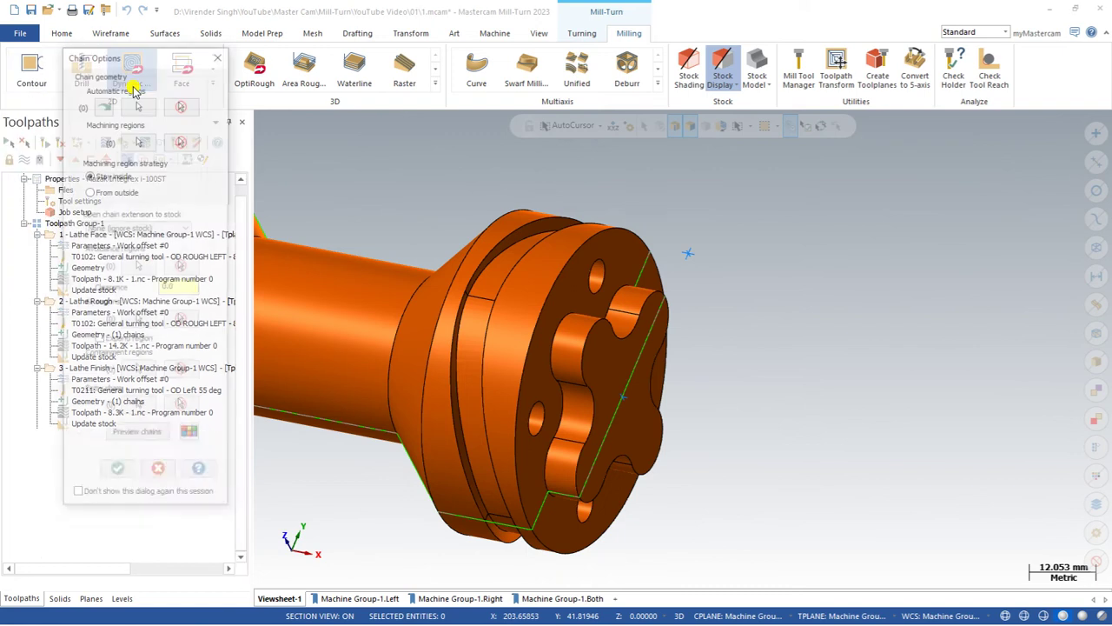
{"action": "left_click", "coordinate": [139, 141]}
{"action": "left_click", "coordinate": [564, 259]}
{"action": "left_click", "coordinate": [98, 497]}
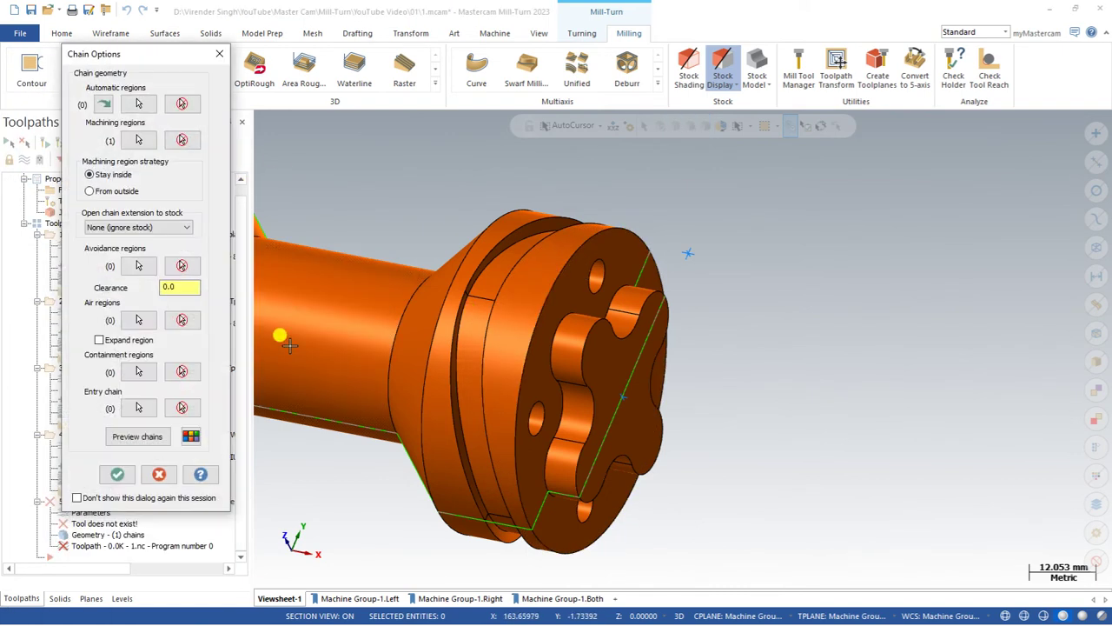
Chain the loop around the lobed boss's base as the avoidance region and set the machining region strategy to From outside.
{"action": "left_click", "coordinate": [134, 267]}
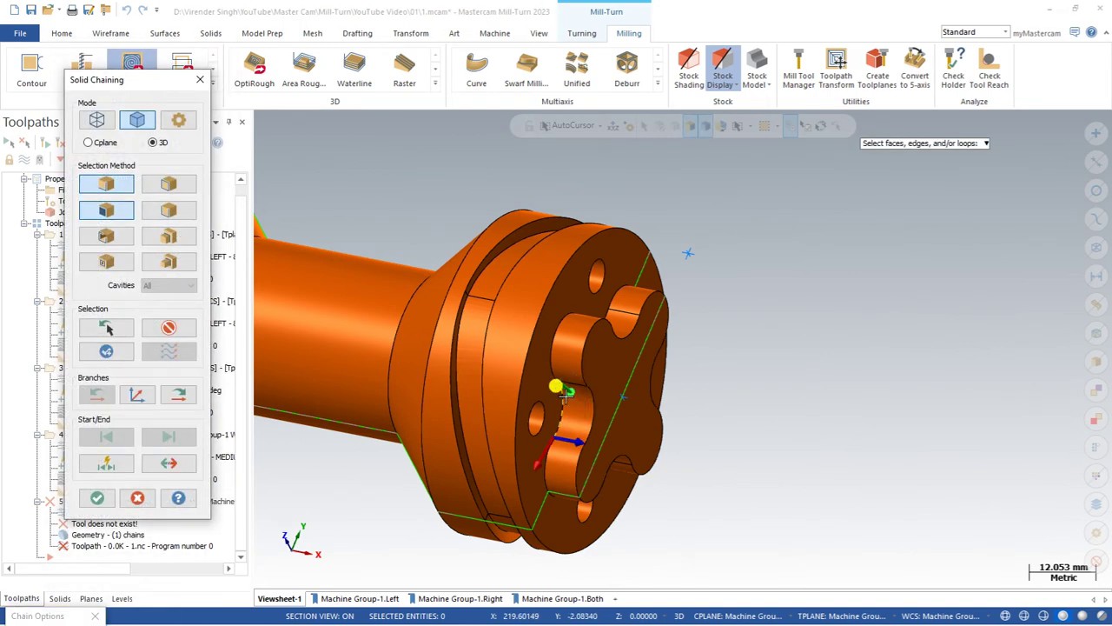
{"action": "left_click", "coordinate": [346, 389]}
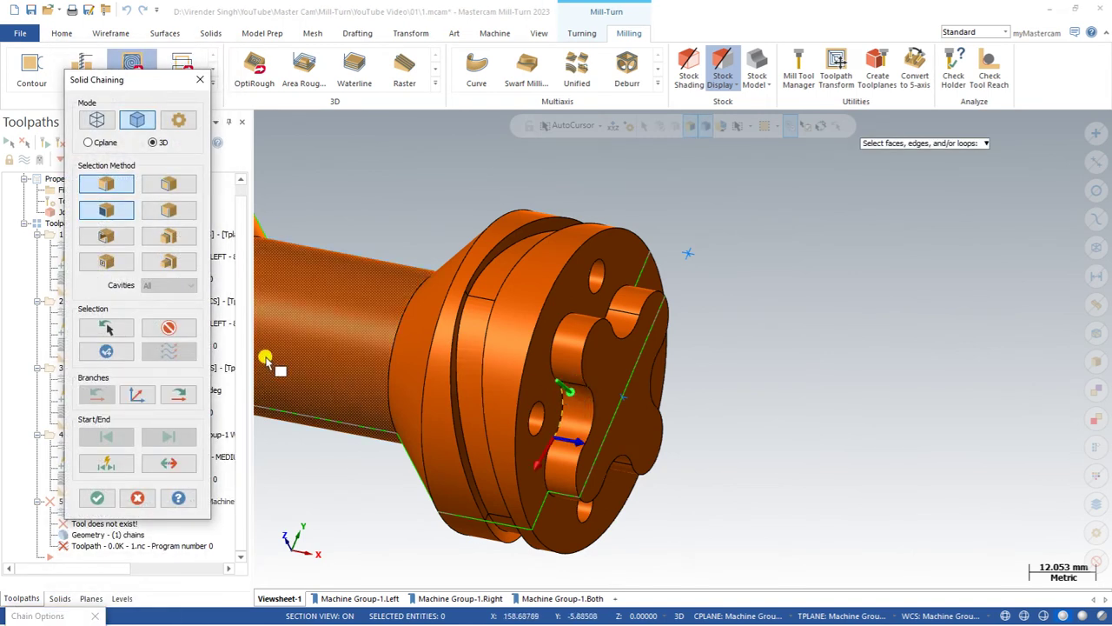
{"action": "left_click", "coordinate": [169, 183]}
{"action": "left_click", "coordinate": [360, 377]}
{"action": "left_click", "coordinate": [565, 415]}
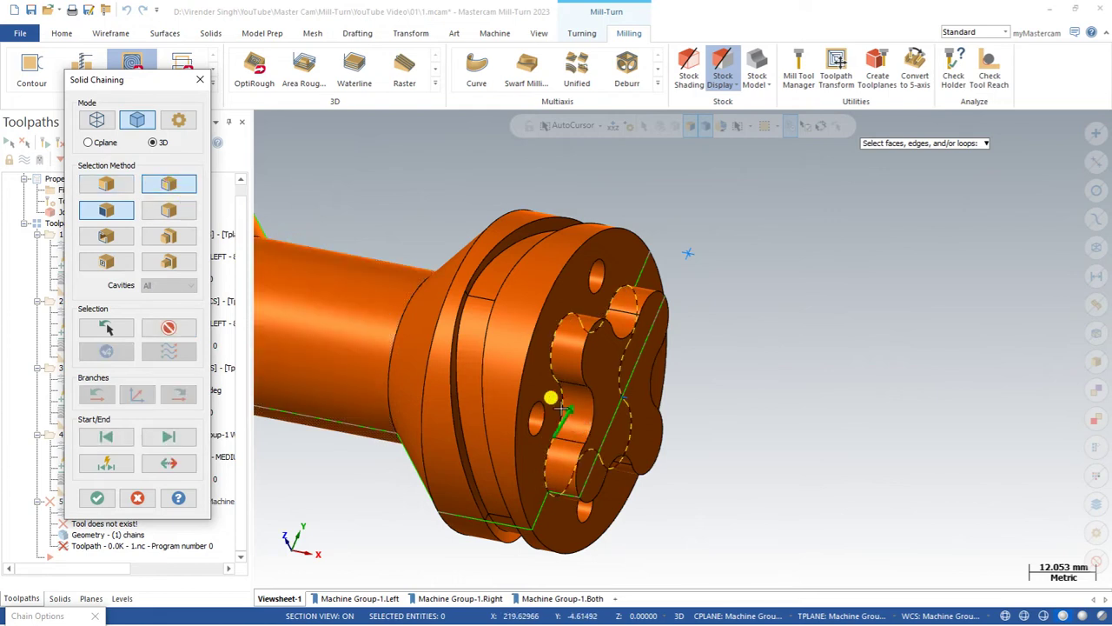
{"action": "left_click", "coordinate": [97, 497]}
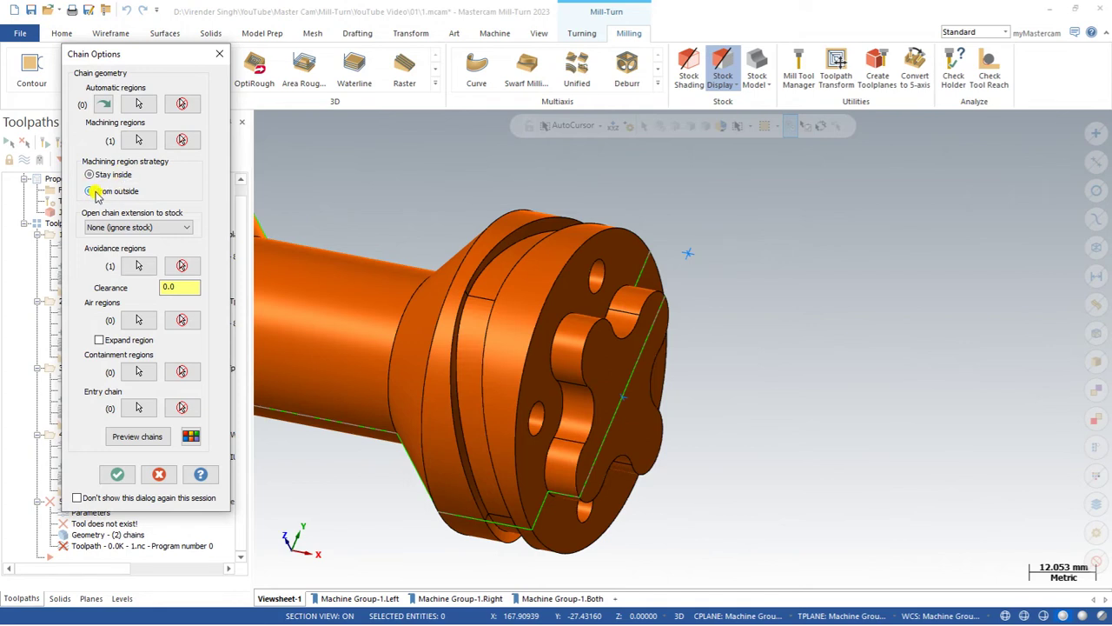
{"action": "left_click", "coordinate": [116, 474]}
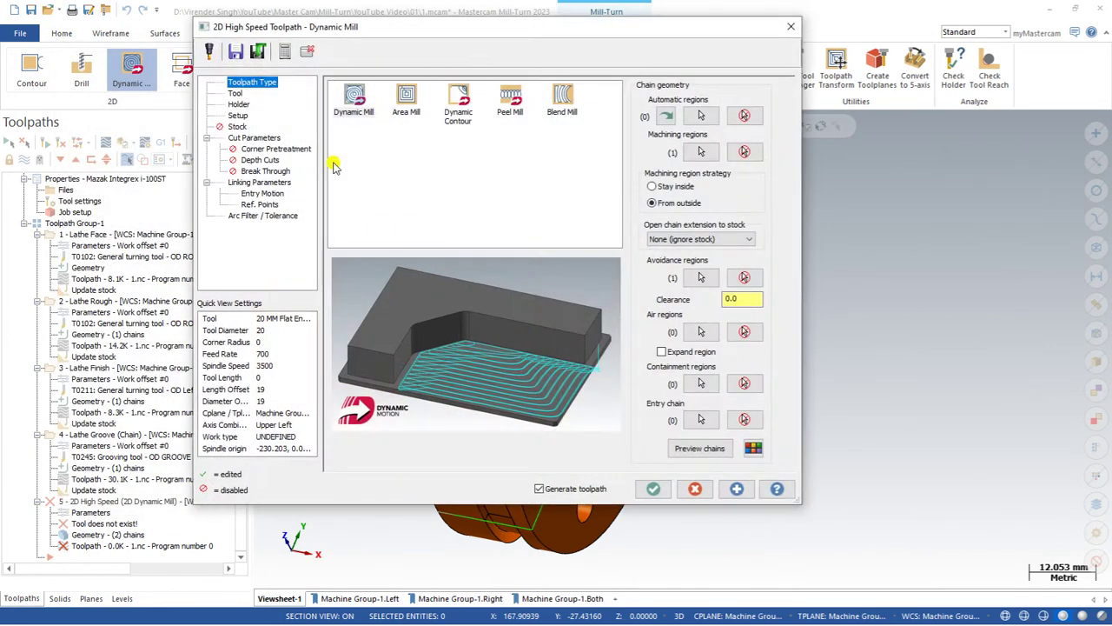
Choose the 10 mm flat endmill from the tool library for the Dynamic Mill toolpath.
{"action": "left_click", "coordinate": [235, 93]}
{"action": "left_click", "coordinate": [383, 234]}
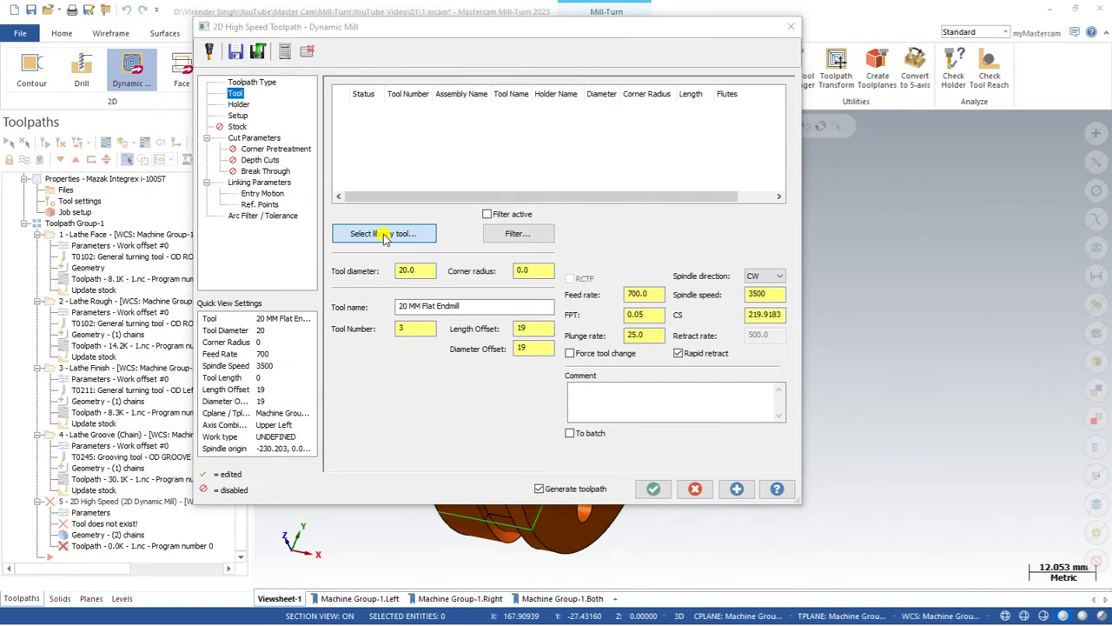
{"action": "double_click", "coordinate": [433, 287]}
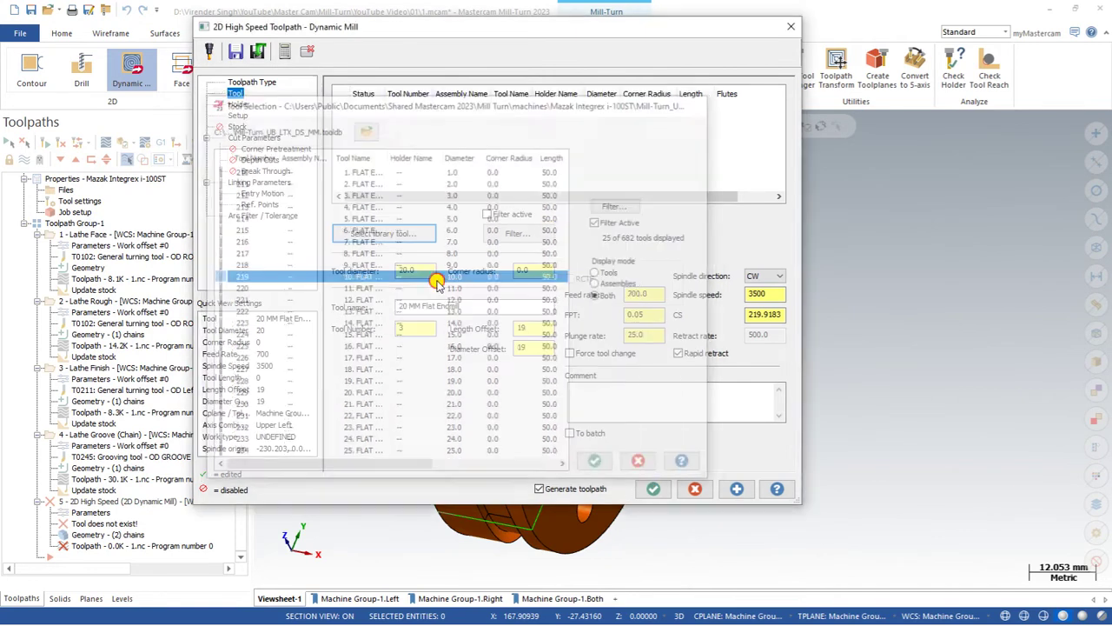
Set the stock to leave on walls and floors to 0 in the cut parameters.
{"action": "left_click", "coordinate": [252, 138]}
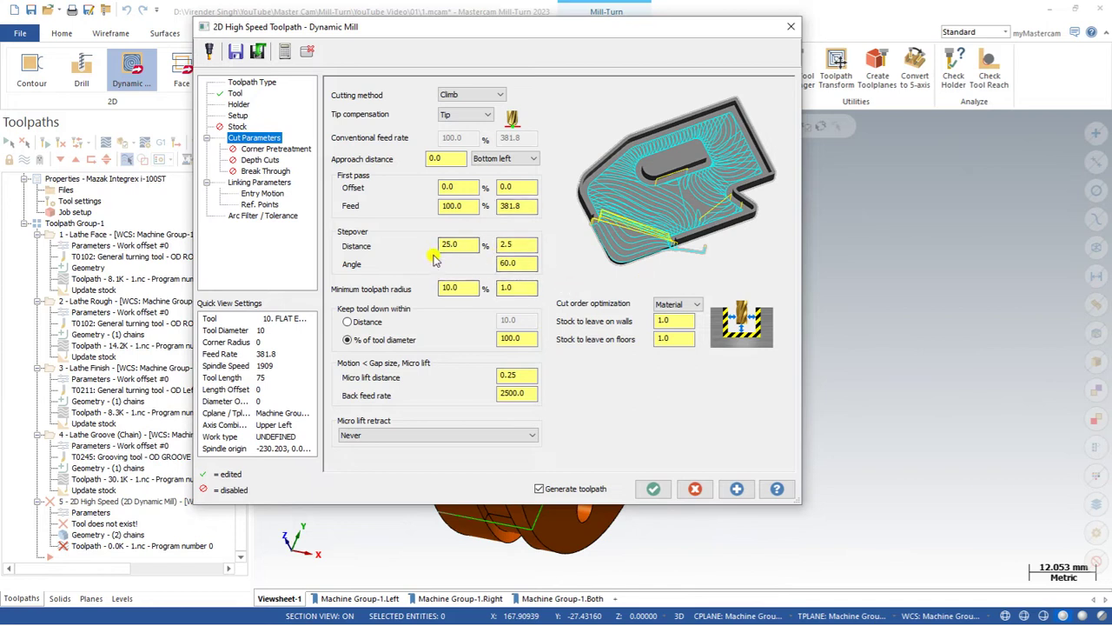
{"action": "left_click", "coordinate": [666, 320]}
{"action": "type", "text": "0"}
{"action": "key", "text": "Tab"}
{"action": "type", "text": "0"}
{"action": "key", "text": "Tab"}
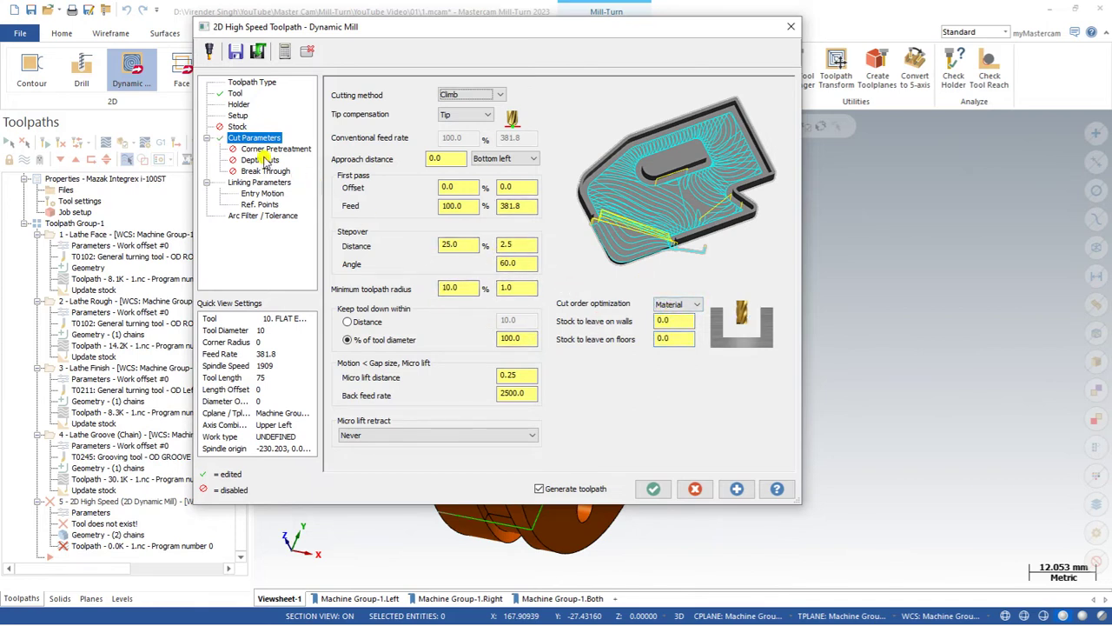
In the Dynamic Mill linking parameters, enable a clearance of 50, make the retract incremental and set an incremental top of stock of 0.
{"action": "left_click", "coordinate": [252, 180]}
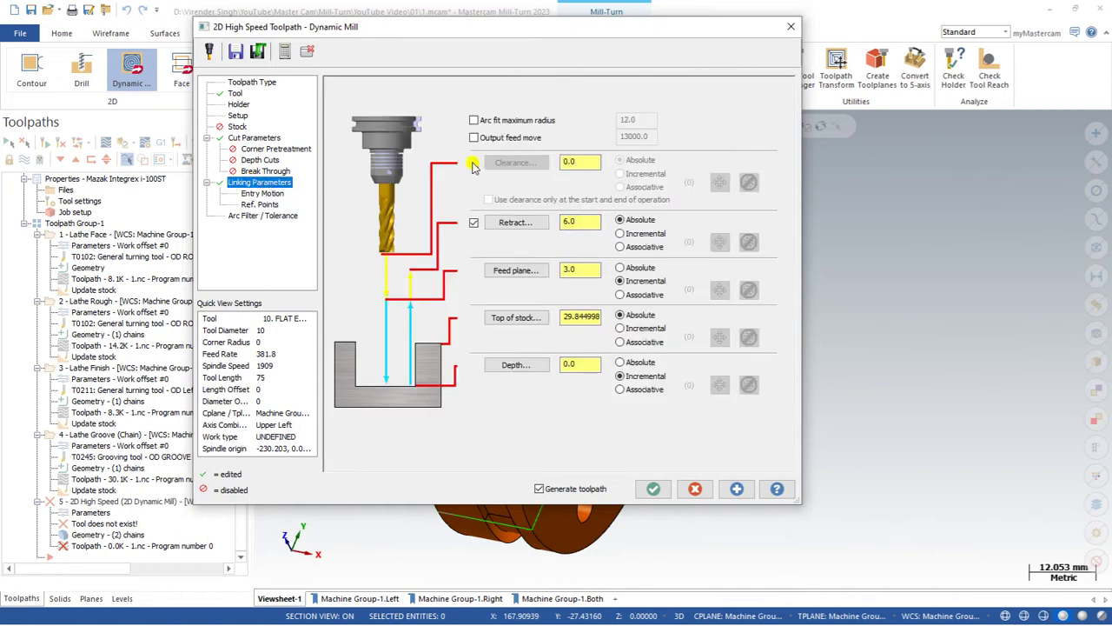
{"action": "double_click", "coordinate": [579, 162]}
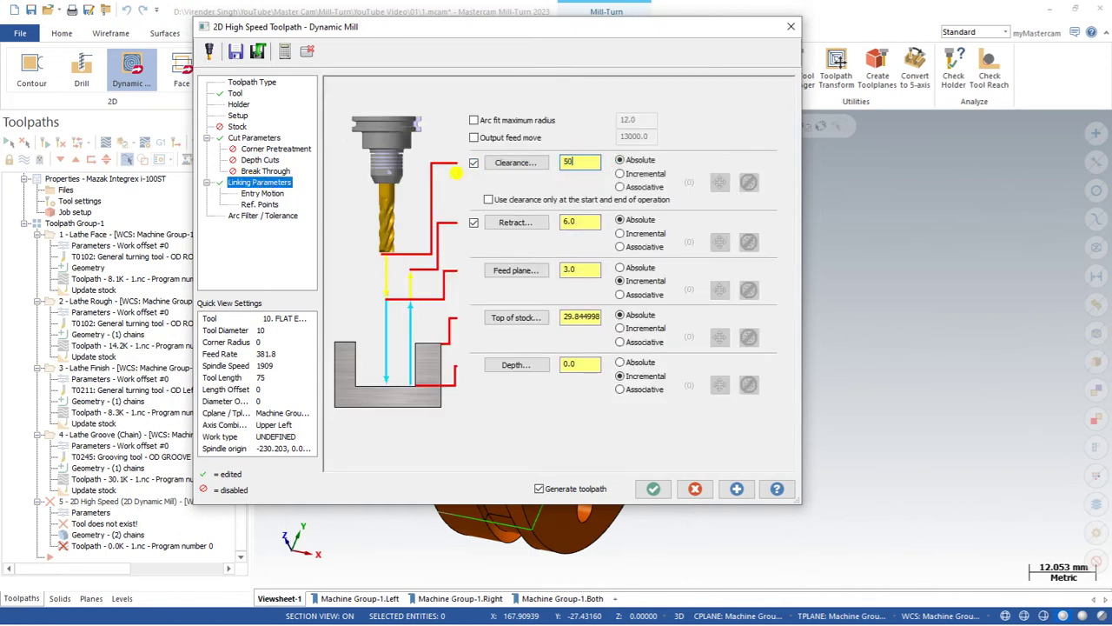
{"action": "type", "text": "50"}
{"action": "double_click", "coordinate": [578, 317]}
{"action": "type", "text": "0"}
{"action": "left_click", "coordinate": [643, 328]}
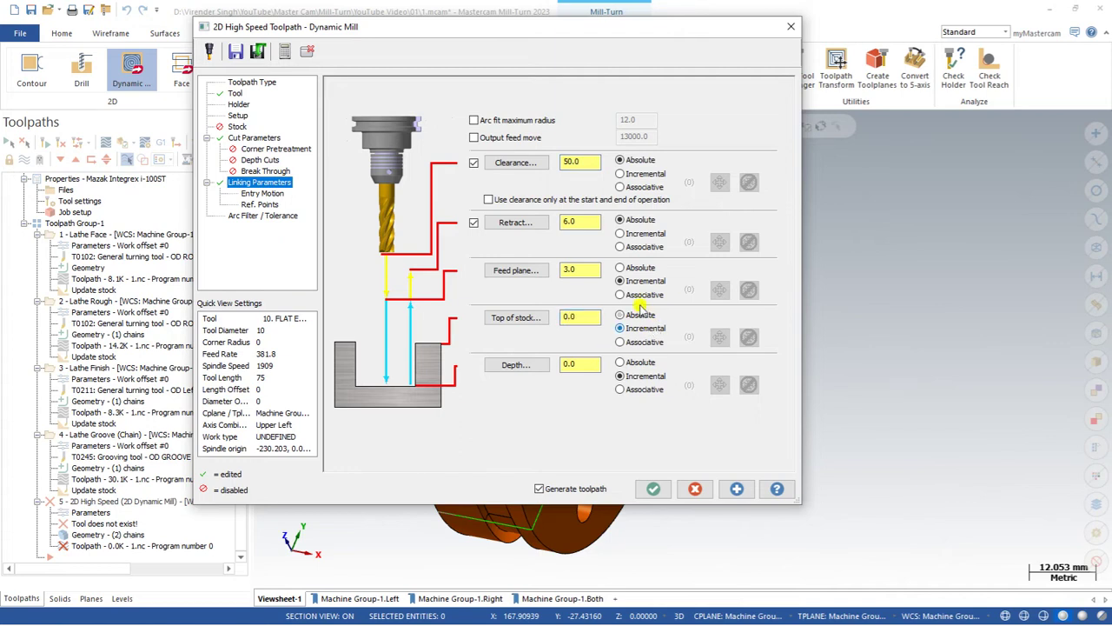
{"action": "left_click", "coordinate": [634, 234]}
{"action": "left_click", "coordinate": [582, 269]}
Set the Dynamic Mill operation's mill type to C-Axis Face with the Upper Left combination and generate the toolpath.
{"action": "left_click", "coordinate": [652, 489]}
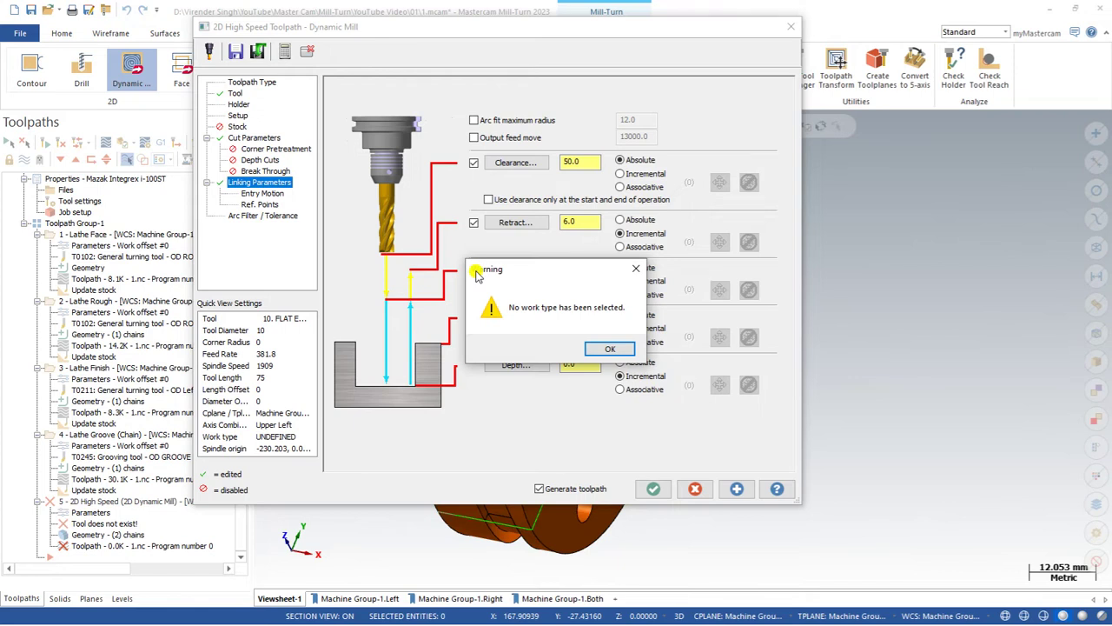
{"action": "left_click", "coordinate": [611, 349]}
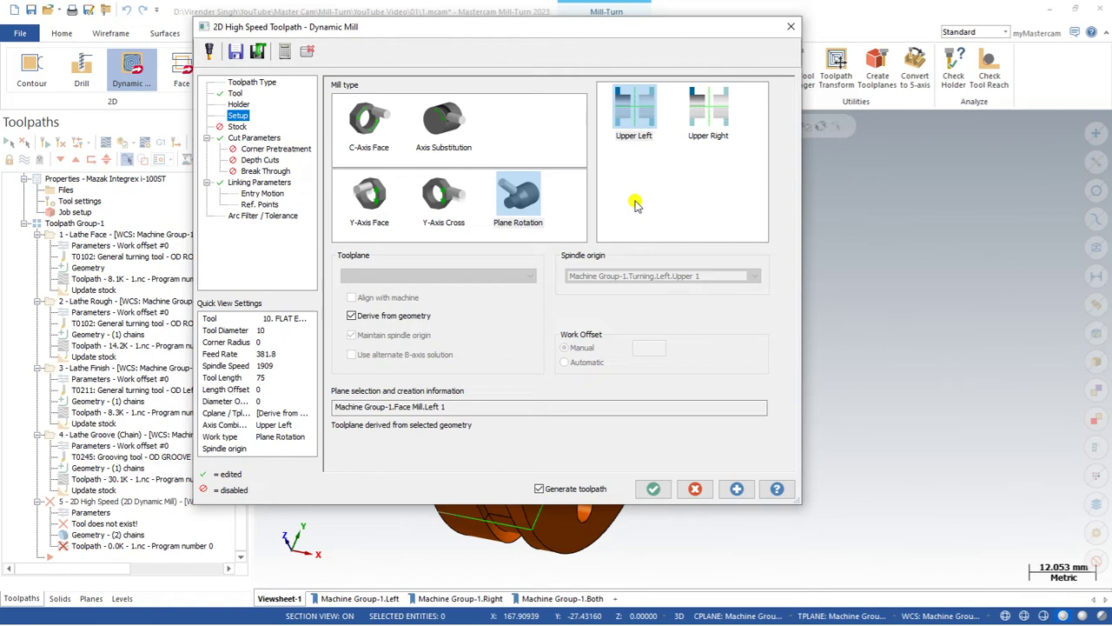
{"action": "left_click", "coordinate": [705, 218]}
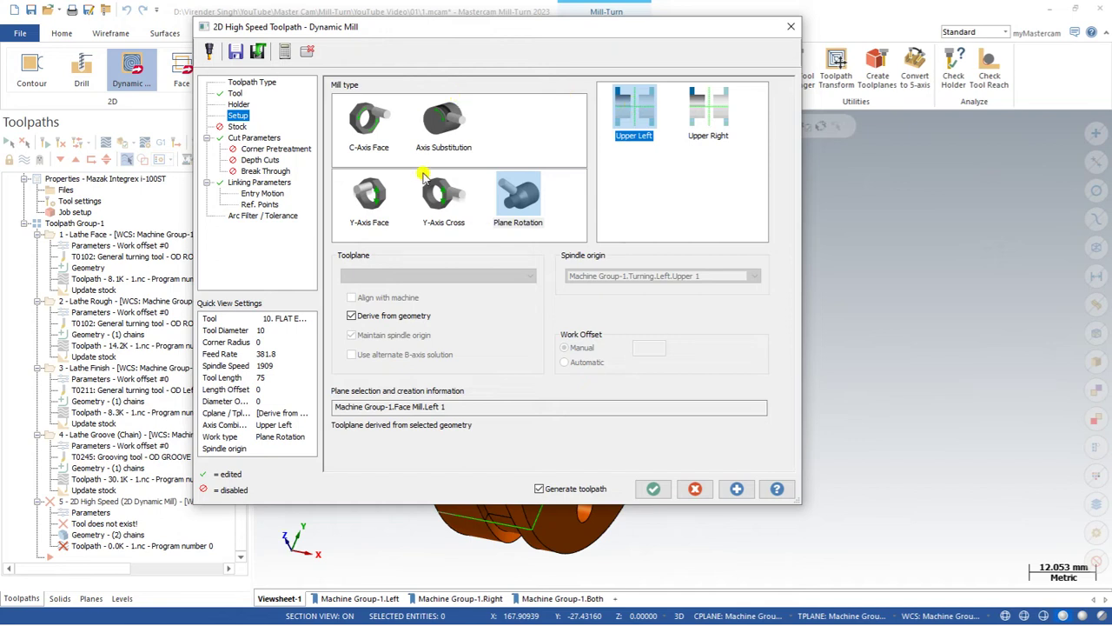
{"action": "left_click", "coordinate": [365, 120]}
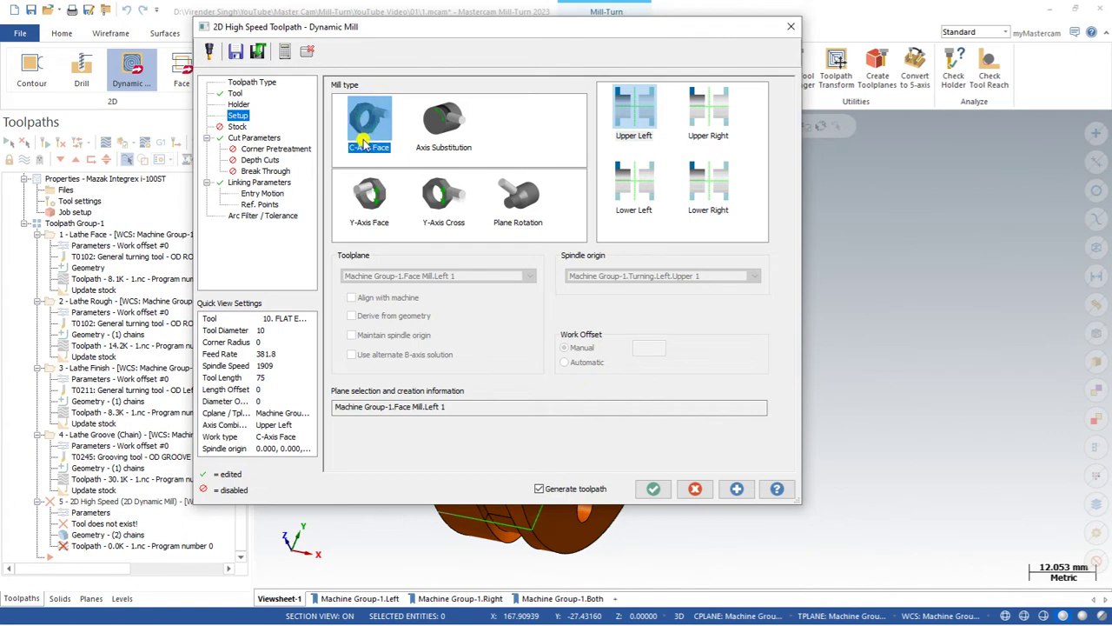
{"action": "left_click", "coordinate": [653, 488]}
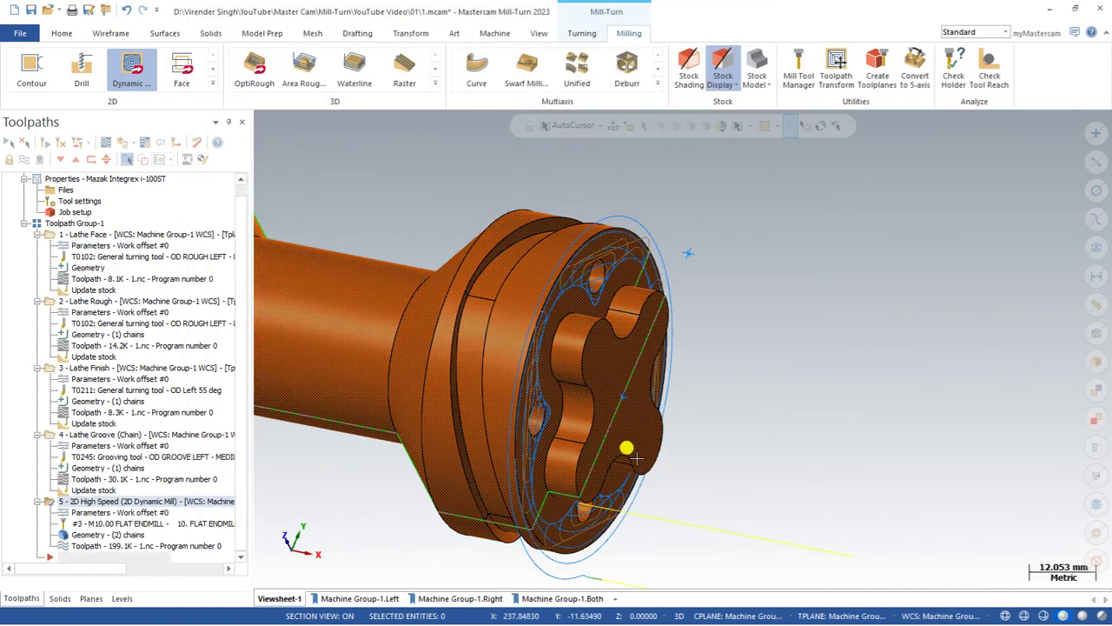
Start a Drill toolpath and select the four holes around the boss on the flange's front face.
{"action": "middle_click_drag", "start_coordinate": [636, 455], "coordinate": [298, 169]}
{"action": "left_click", "coordinate": [84, 70]}
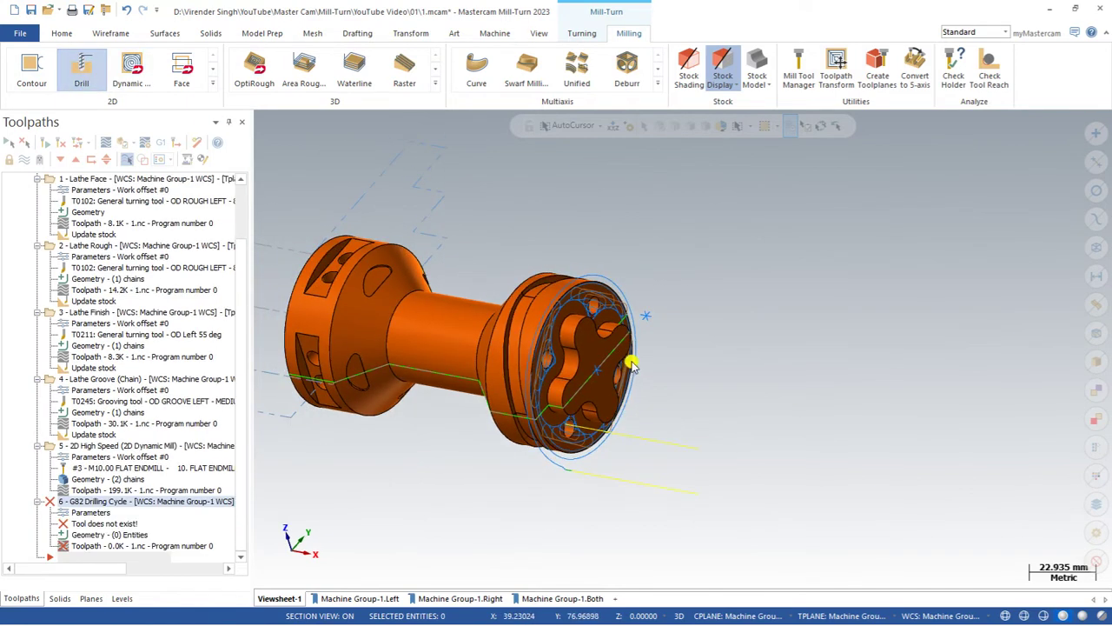
{"action": "scroll", "coordinate": [608, 330], "scroll_direction": "up", "scroll_amount": 5}
{"action": "left_click", "coordinate": [608, 309]}
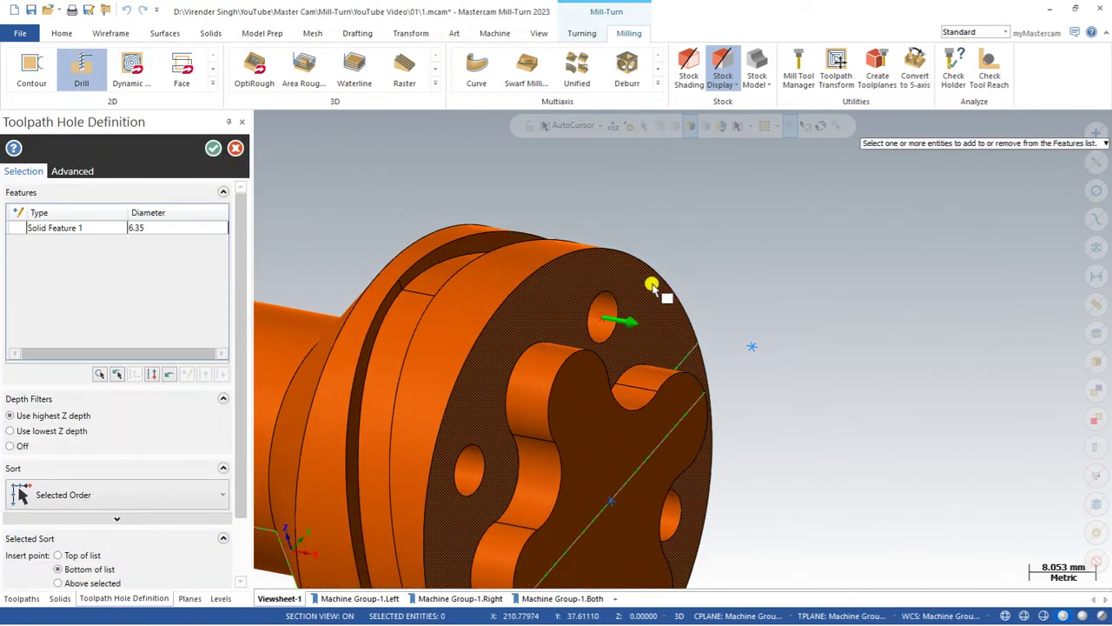
{"action": "middle_click_drag", "start_coordinate": [628, 309], "coordinate": [677, 437]}
{"action": "left_click", "coordinate": [662, 436]}
{"action": "middle_click_drag", "start_coordinate": [710, 332], "coordinate": [552, 374]}
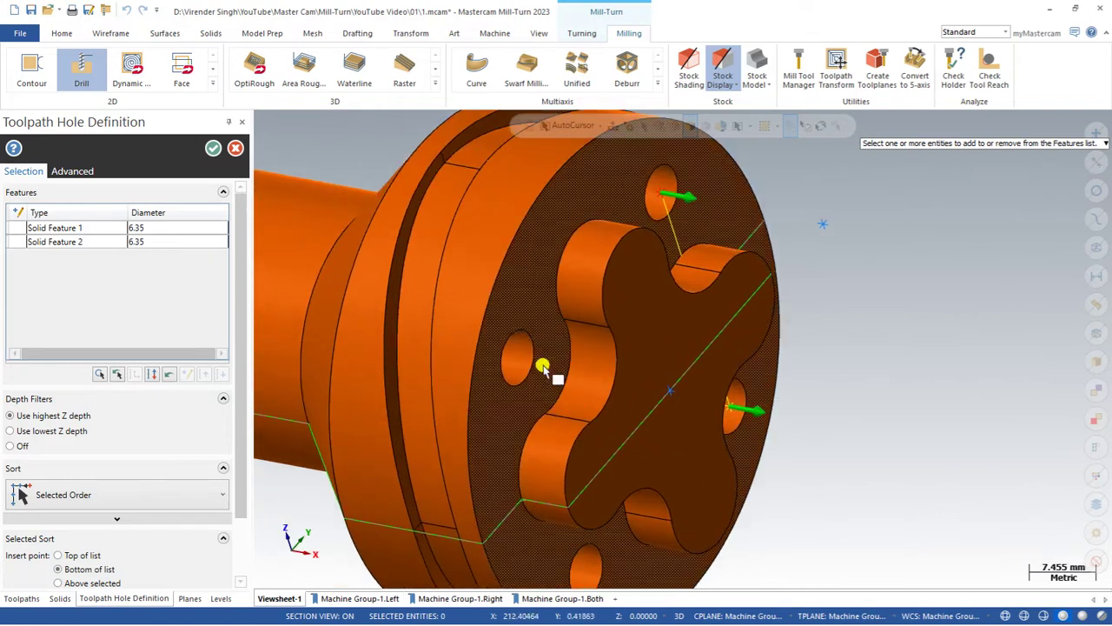
{"action": "left_click", "coordinate": [525, 360]}
{"action": "middle_click_drag", "start_coordinate": [608, 313], "coordinate": [595, 545]}
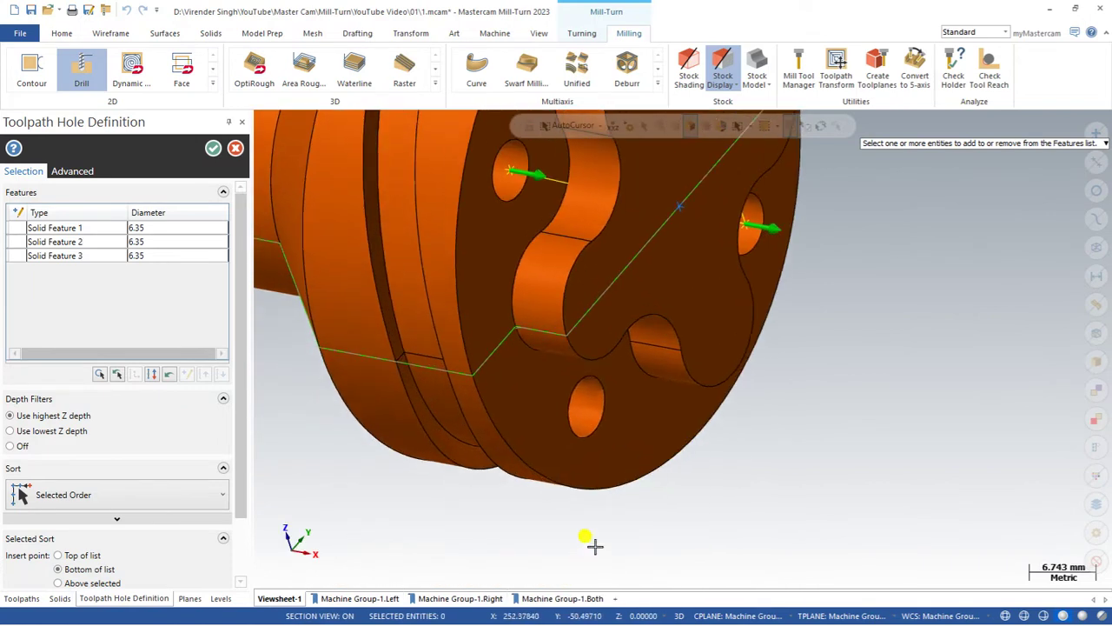
{"action": "left_click", "coordinate": [595, 406]}
{"action": "left_click", "coordinate": [213, 149]}
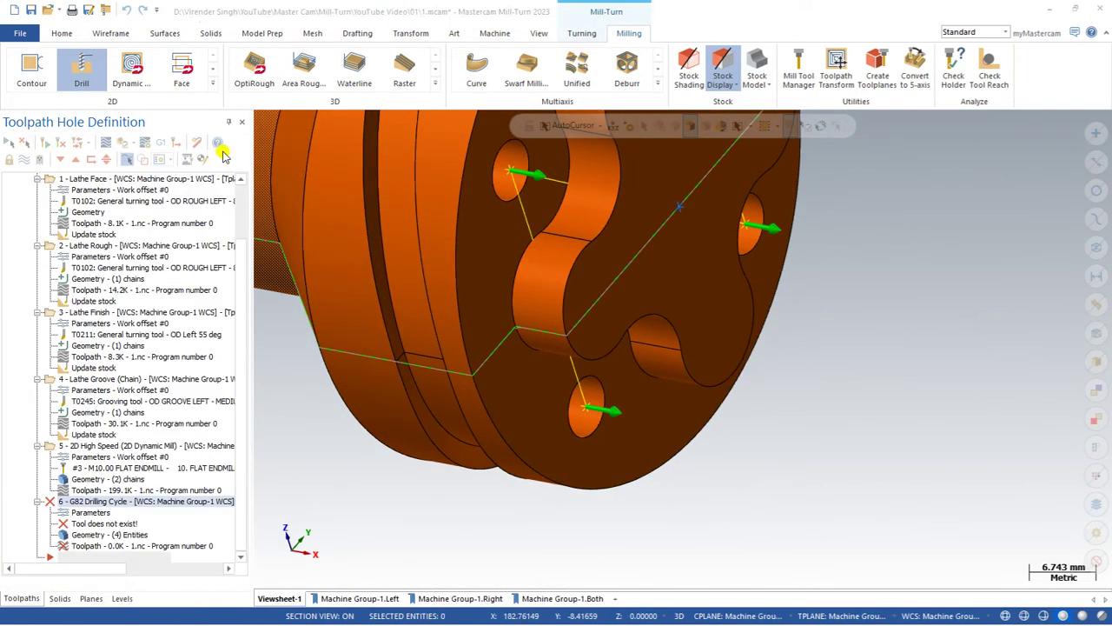
Choose the 6.3 mm drill from the tool library for the drilling toolpath.
{"action": "left_click", "coordinate": [235, 93]}
{"action": "left_click", "coordinate": [383, 235]}
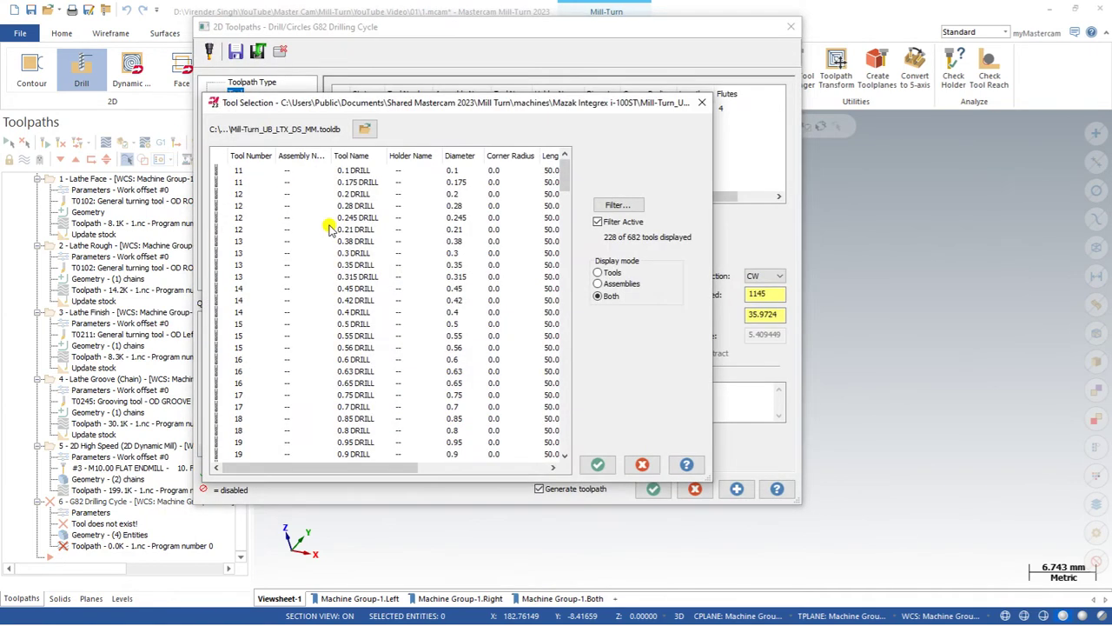
{"action": "scroll", "coordinate": [364, 334], "scroll_direction": "down", "scroll_amount": 20}
{"action": "scroll", "coordinate": [367, 320], "scroll_direction": "down", "scroll_amount": 5}
{"action": "left_click", "coordinate": [442, 347]}
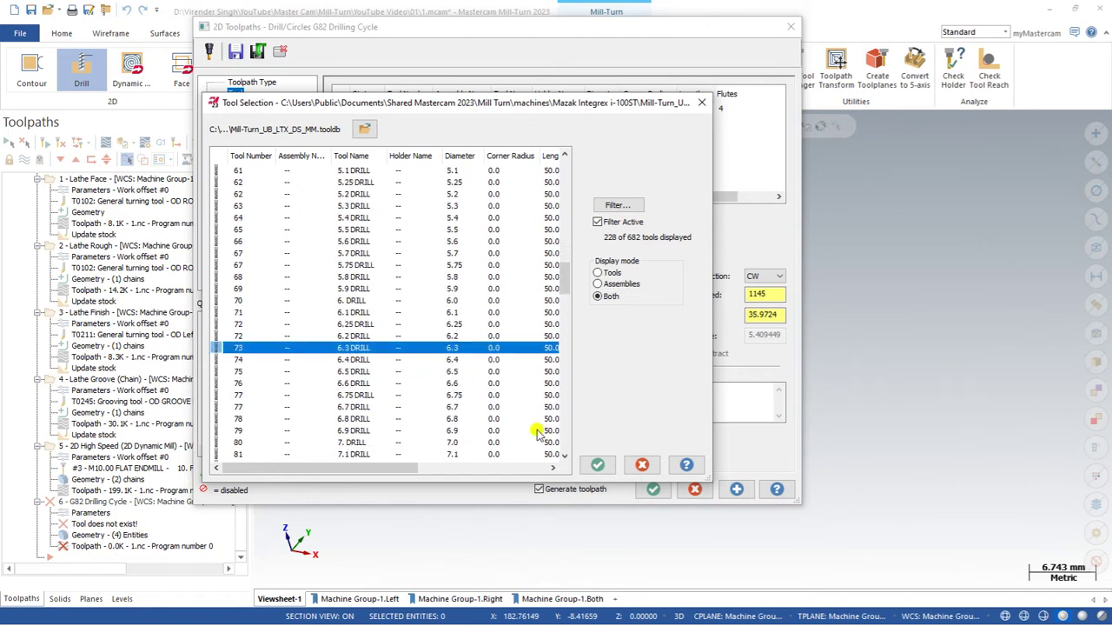
{"action": "left_click", "coordinate": [598, 464]}
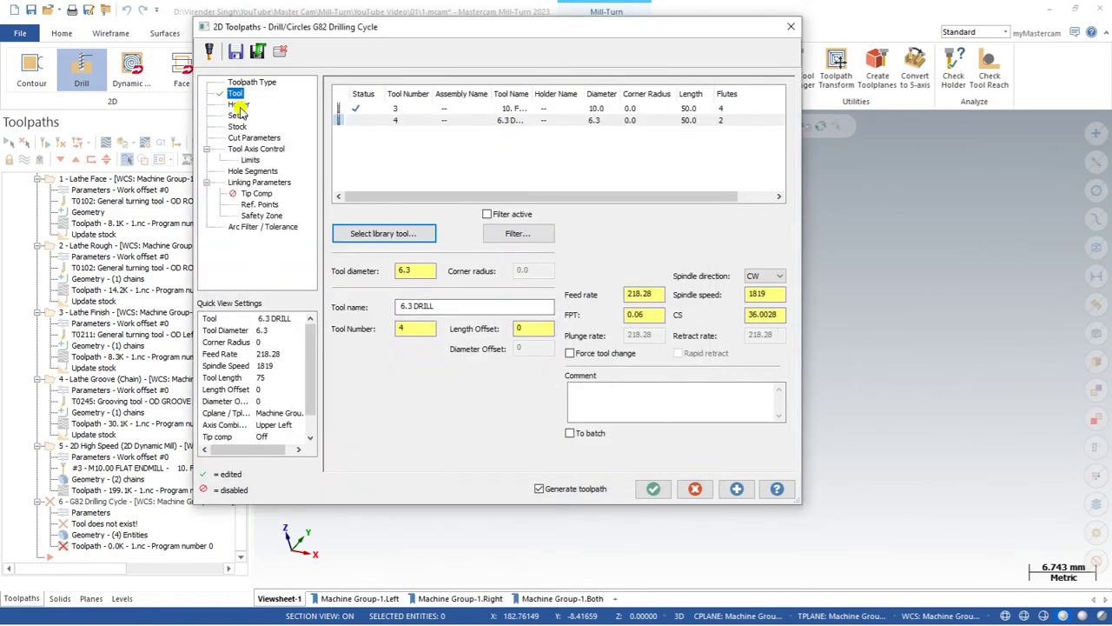
Keep the G82 drilling cycle and enable a clearance of 50 with incremental top of stock in the linking parameters.
{"action": "left_click", "coordinate": [248, 138]}
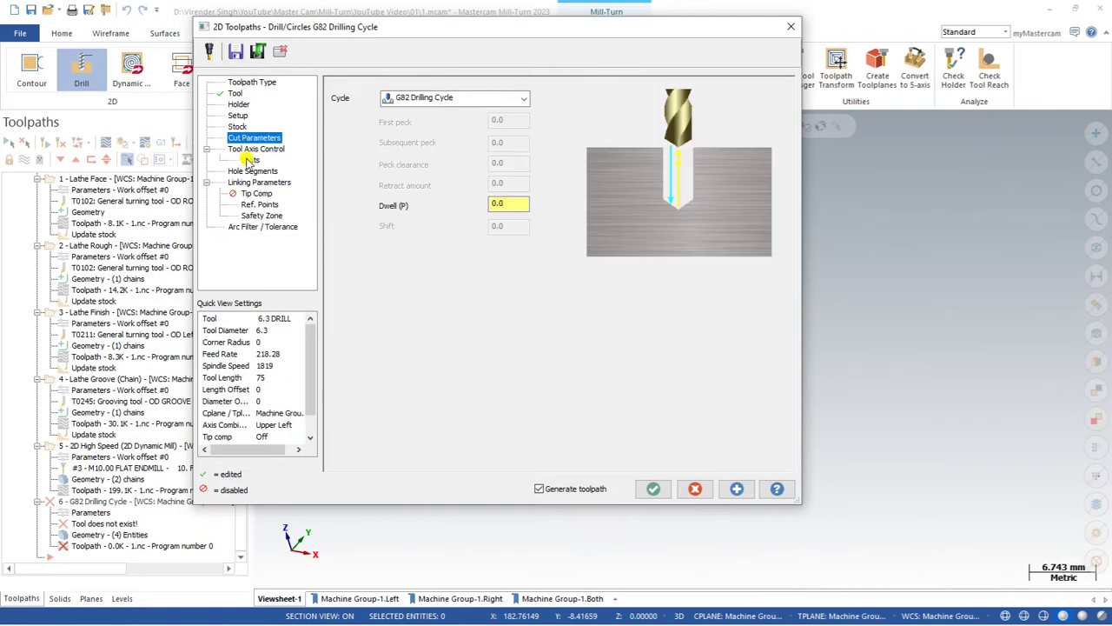
{"action": "left_click", "coordinate": [251, 182]}
{"action": "left_click", "coordinate": [473, 165]}
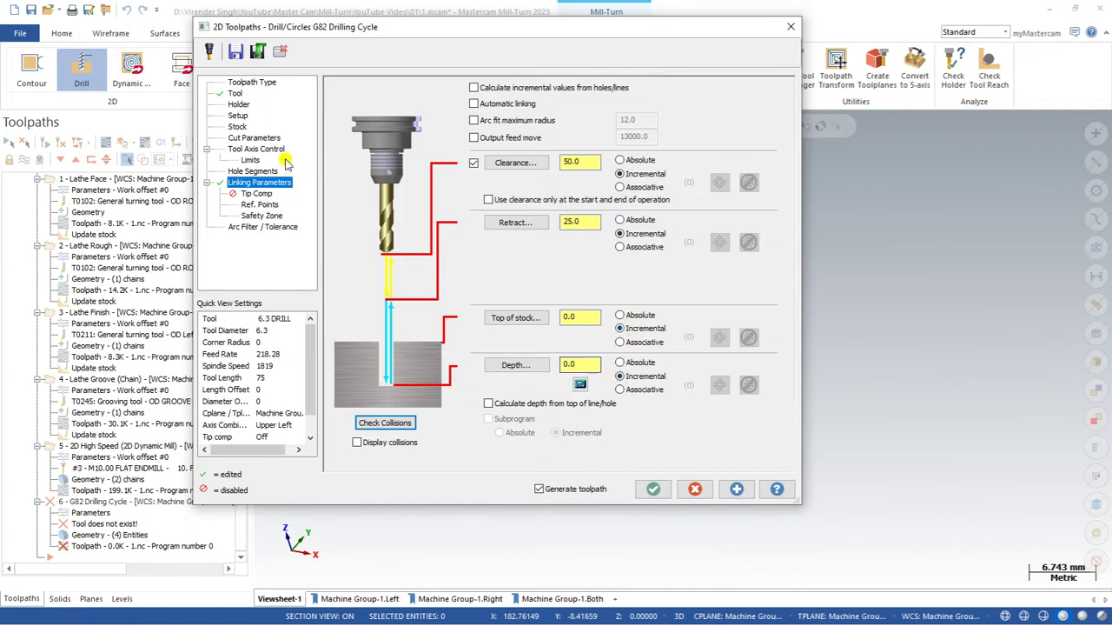
Set the drilling operation's mill type to C-Axis Face and generate the toolpath.
{"action": "left_click", "coordinate": [654, 488]}
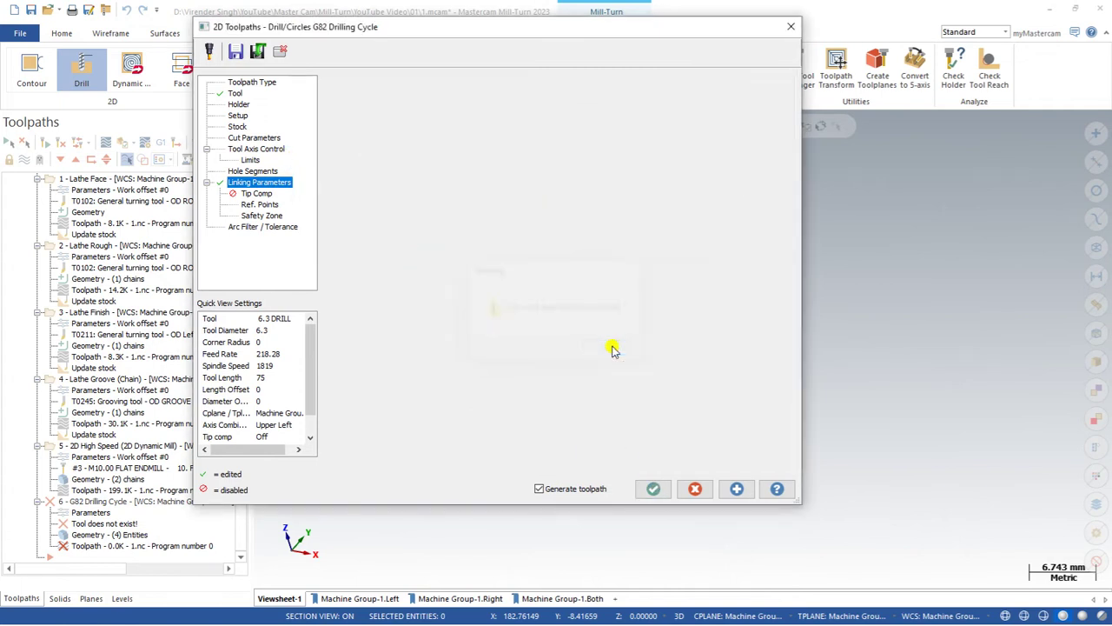
{"action": "left_click", "coordinate": [609, 349]}
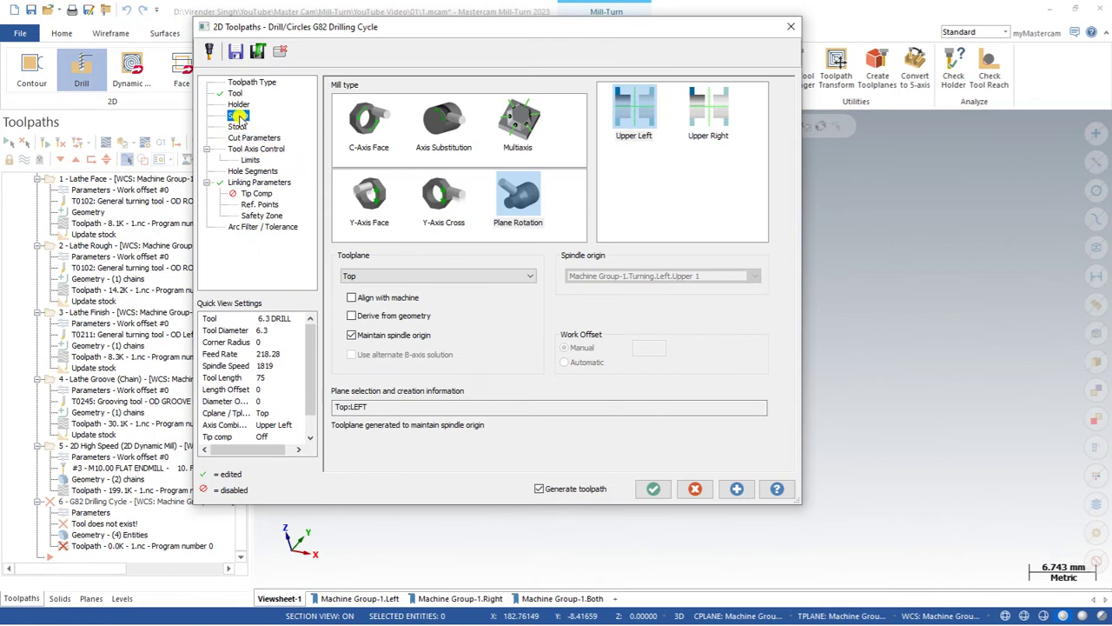
{"action": "left_click", "coordinate": [358, 128]}
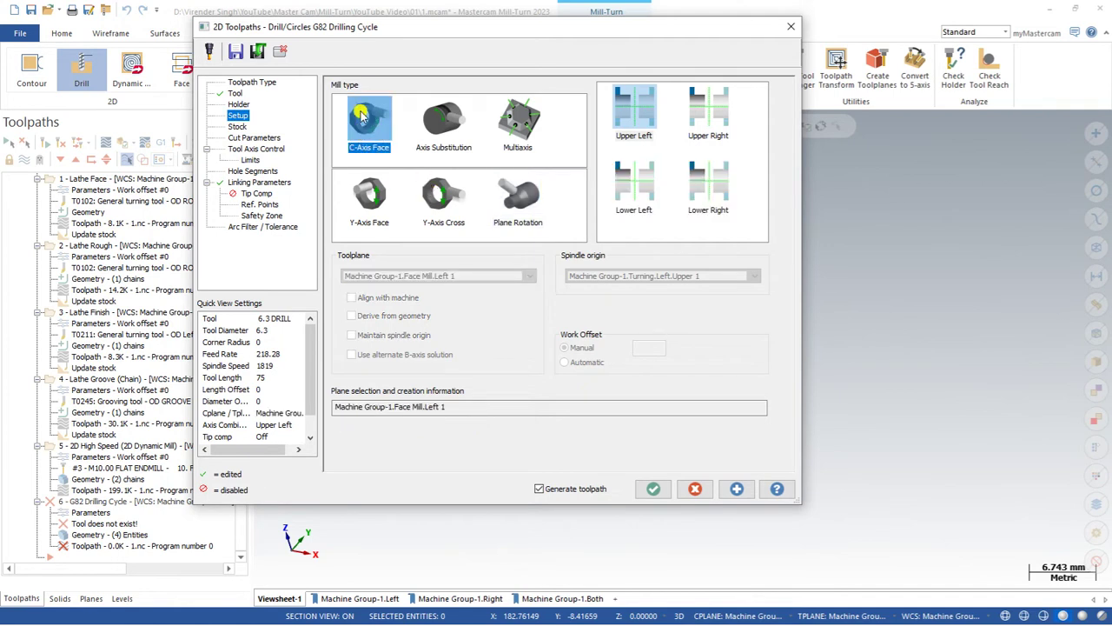
{"action": "left_click", "coordinate": [654, 488]}
Set the drilling operation's retract to 2 and its clearance to 20, and regenerate the toolpath.
{"action": "scroll", "coordinate": [446, 466], "scroll_direction": "down", "scroll_amount": 2}
{"action": "scroll", "coordinate": [448, 466], "scroll_direction": "down", "scroll_amount": 2}
{"action": "middle_click_drag", "start_coordinate": [505, 310], "coordinate": [535, 301]}
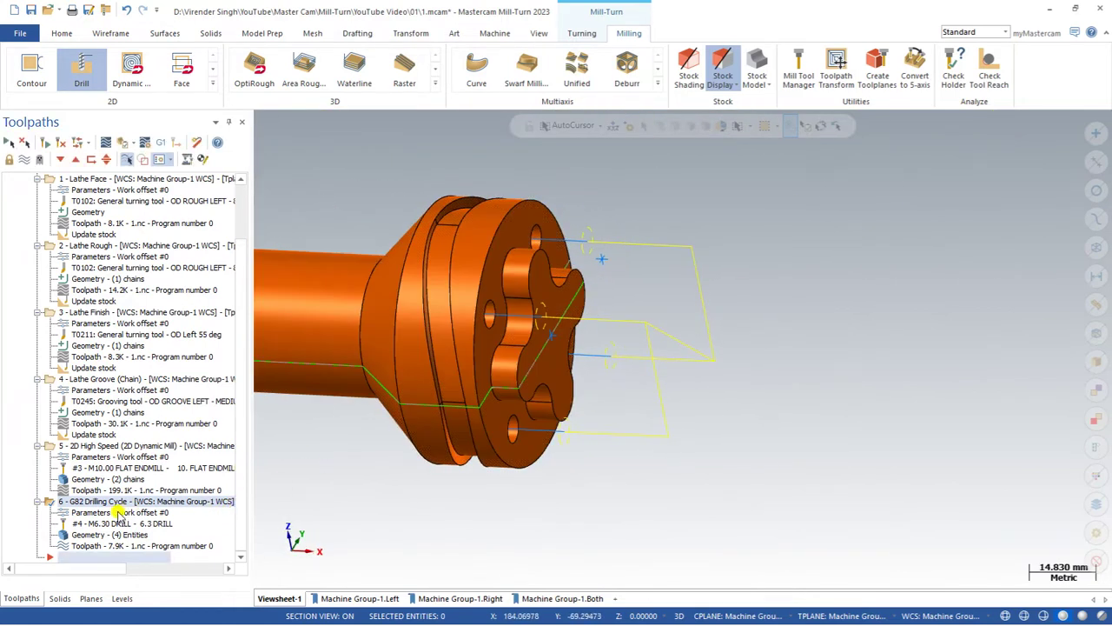
{"action": "left_click", "coordinate": [119, 513]}
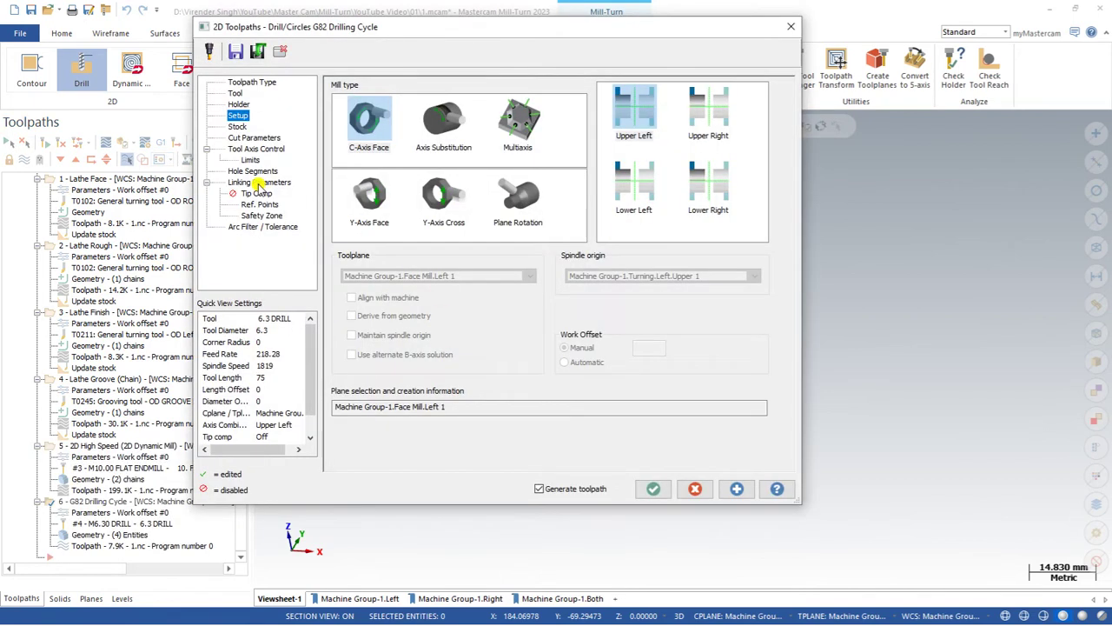
{"action": "left_click", "coordinate": [258, 183]}
{"action": "double_click", "coordinate": [575, 222]}
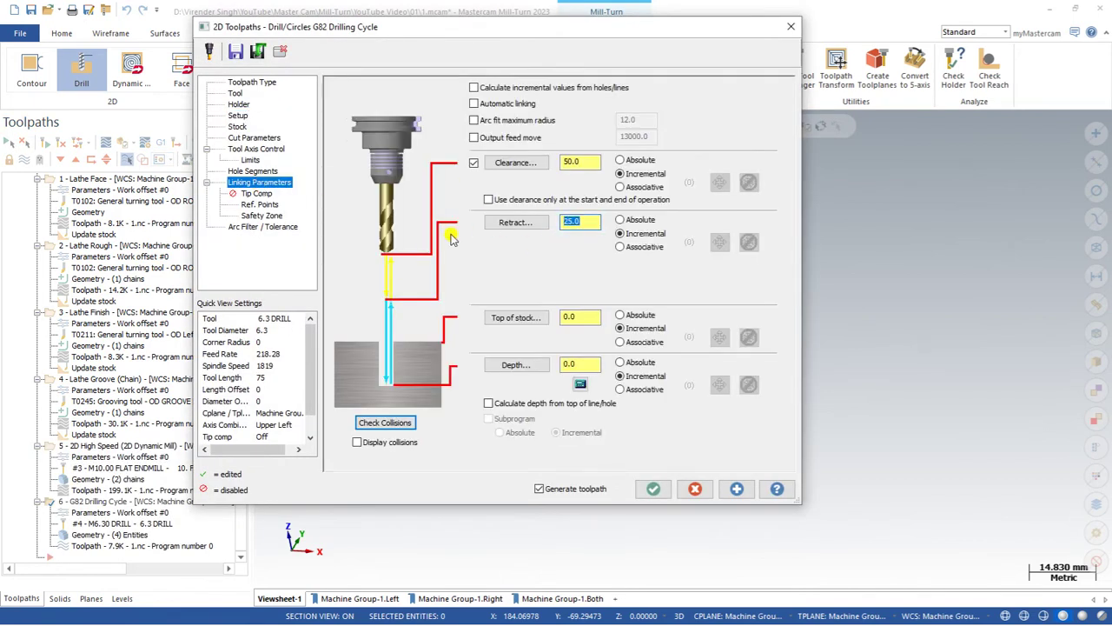
{"action": "type", "text": "2"}
{"action": "double_click", "coordinate": [589, 163]}
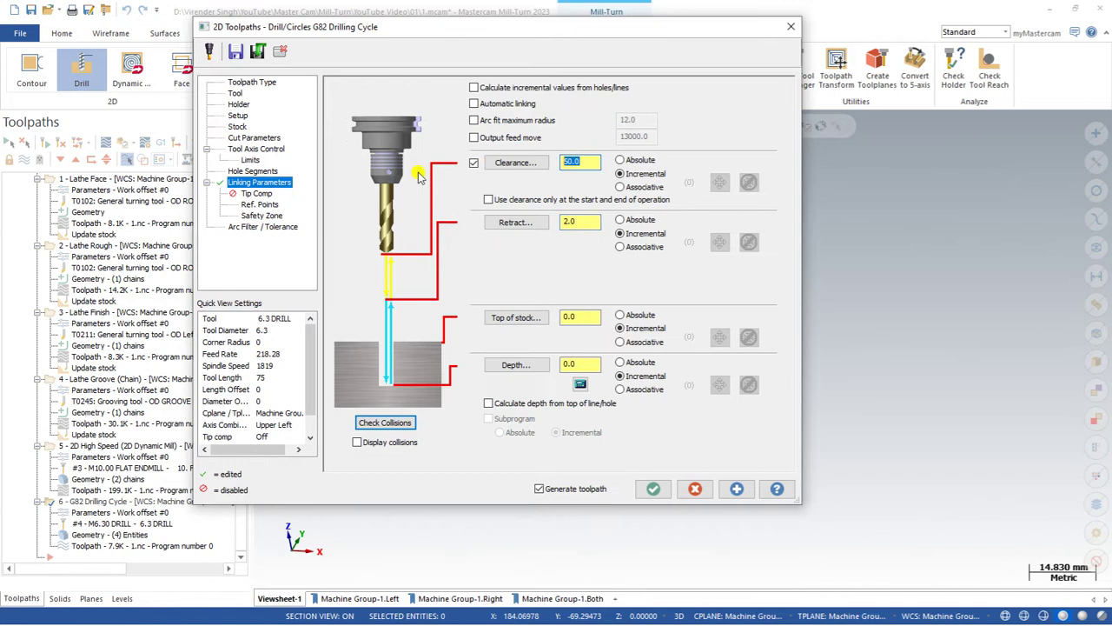
{"action": "left_click", "coordinate": [652, 488]}
Switch the drilling operation's retract height to absolute and regenerate the toolpath.
{"action": "mouse_move", "coordinate": [412, 311]}
{"action": "middle_mouse_down"}
{"action": "mouse_move", "coordinate": [355, 316]}
{"action": "mouse_move", "coordinate": [423, 318]}
{"action": "middle_mouse_up"}
{"action": "scroll", "coordinate": [423, 318], "scroll_direction": "up", "scroll_amount": 1}
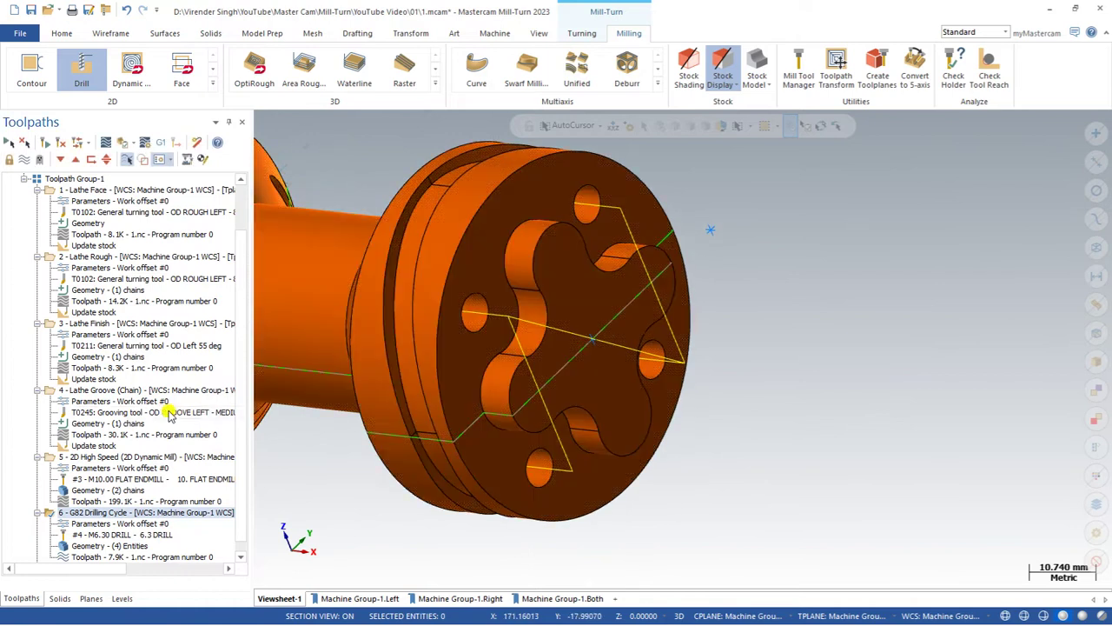
{"action": "left_click", "coordinate": [81, 522]}
{"action": "left_click", "coordinate": [652, 488]}
Restrict clearance to the operation's start and end, and set the absolute retract to -4.35 using a point picked at a flange hole's edge.
{"action": "mouse_move", "coordinate": [547, 329]}
{"action": "middle_mouse_down"}
{"action": "mouse_move", "coordinate": [638, 342]}
{"action": "mouse_move", "coordinate": [574, 333]}
{"action": "mouse_move", "coordinate": [539, 348]}
{"action": "middle_mouse_up"}
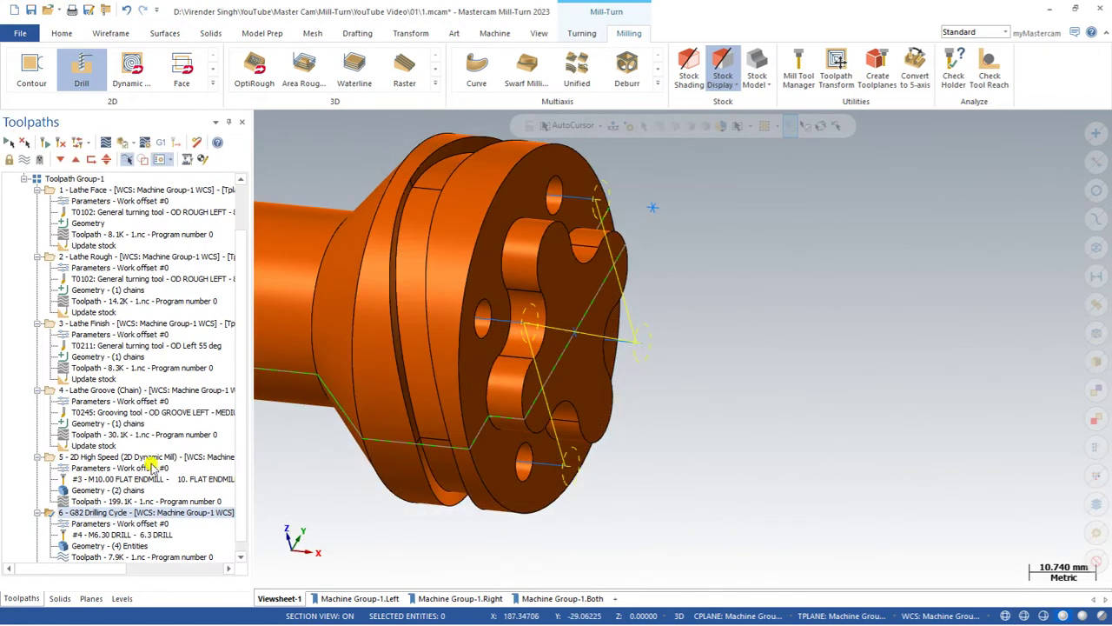
{"action": "left_click", "coordinate": [80, 524]}
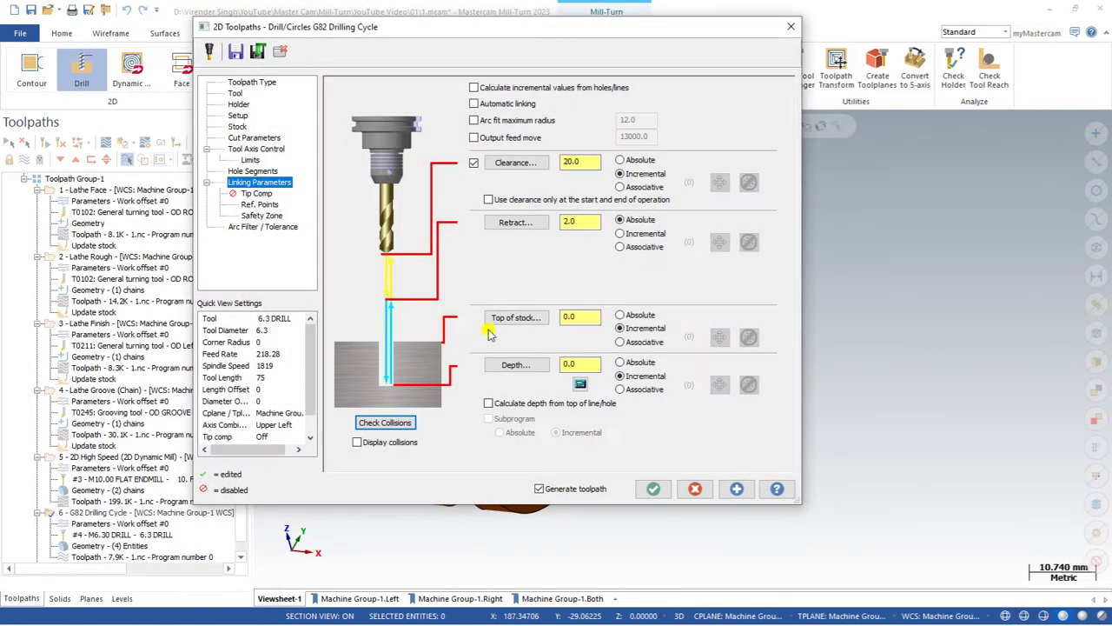
{"action": "left_click", "coordinate": [529, 200]}
{"action": "double_click", "coordinate": [571, 220]}
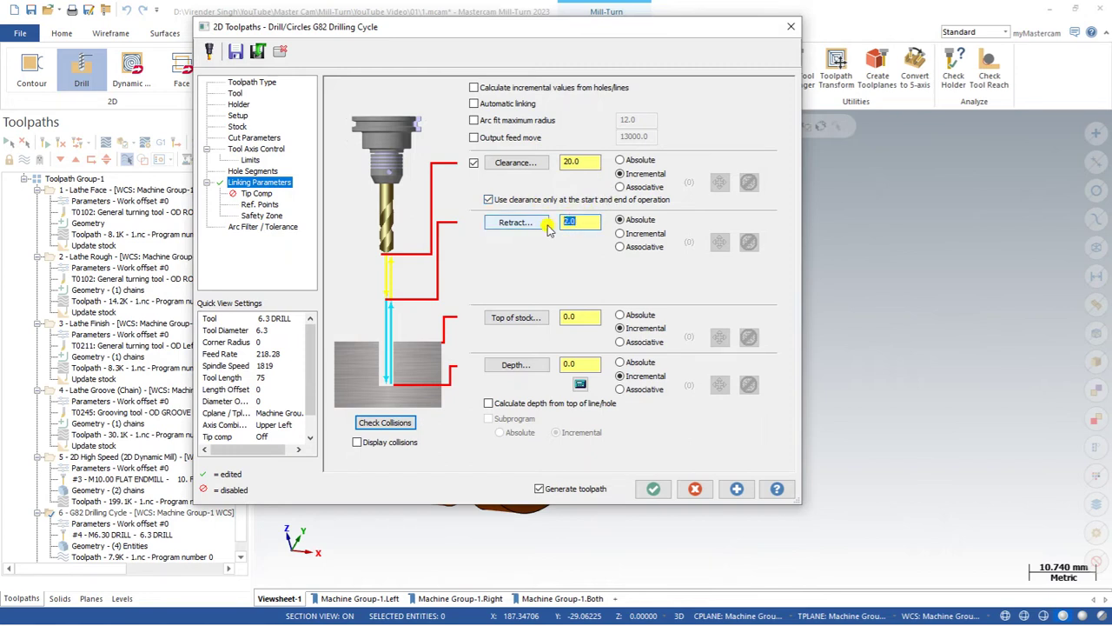
{"action": "left_click", "coordinate": [516, 222]}
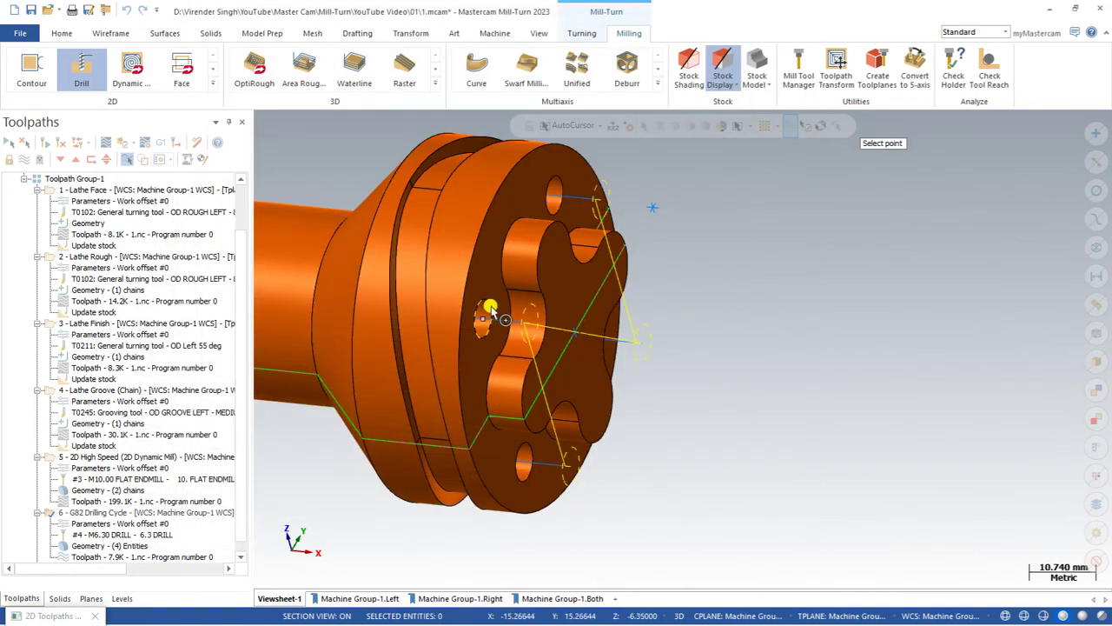
{"action": "left_click", "coordinate": [492, 311]}
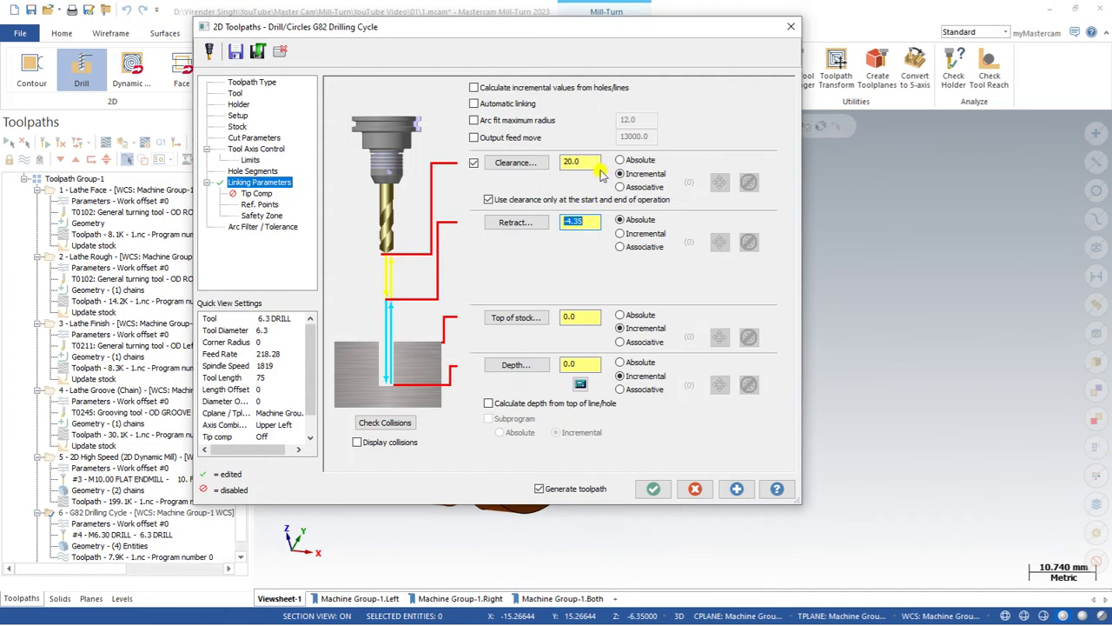
{"action": "left_click", "coordinate": [653, 488]}
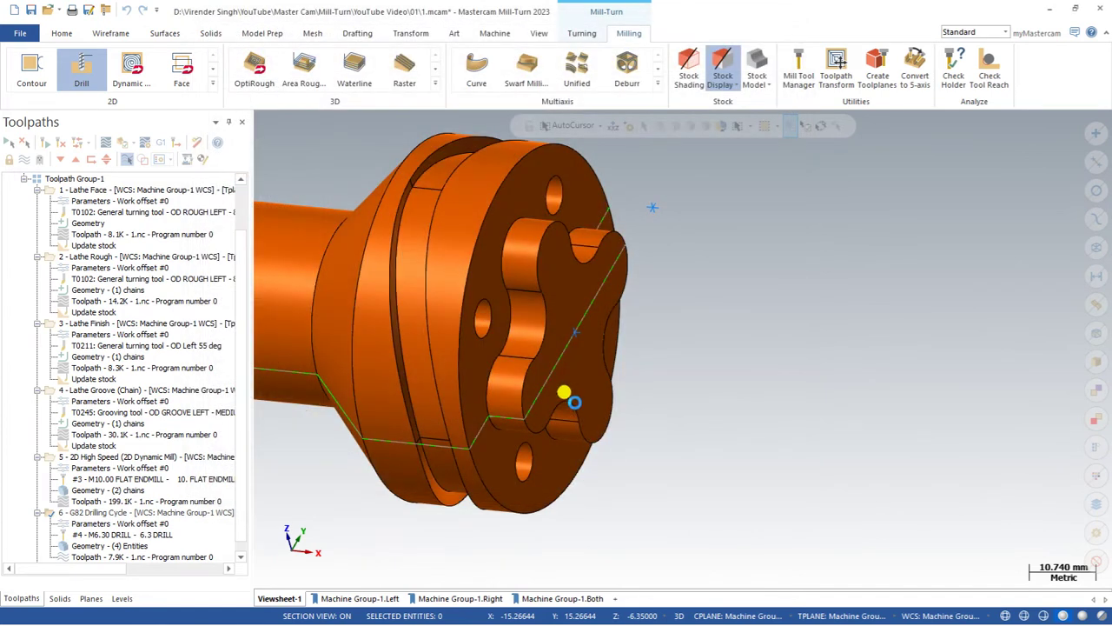
Stop restricting the drilling operation's clearance to its start and end, and regenerate the toolpath.
{"action": "left_click", "coordinate": [87, 523]}
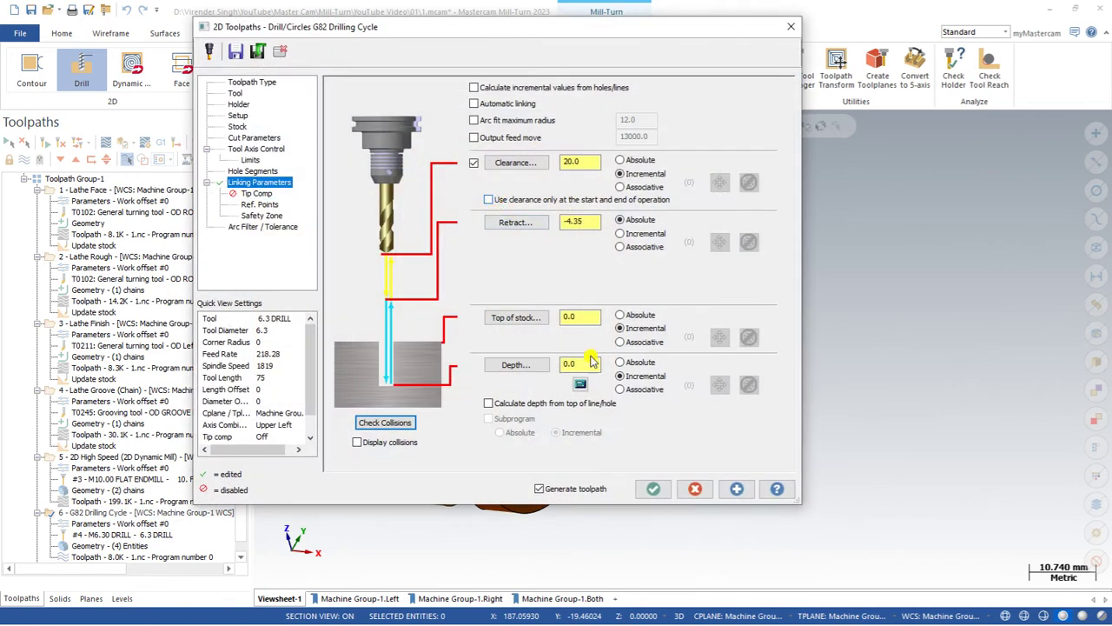
{"action": "left_click", "coordinate": [653, 489]}
{"action": "mouse_move", "coordinate": [551, 335]}
{"action": "middle_mouse_down"}
{"action": "mouse_move", "coordinate": [596, 330]}
{"action": "mouse_move", "coordinate": [573, 340]}
{"action": "middle_mouse_up"}
Switch the drilling operation's clearance height to absolute and regenerate the toolpath.
{"action": "left_click", "coordinate": [109, 524]}
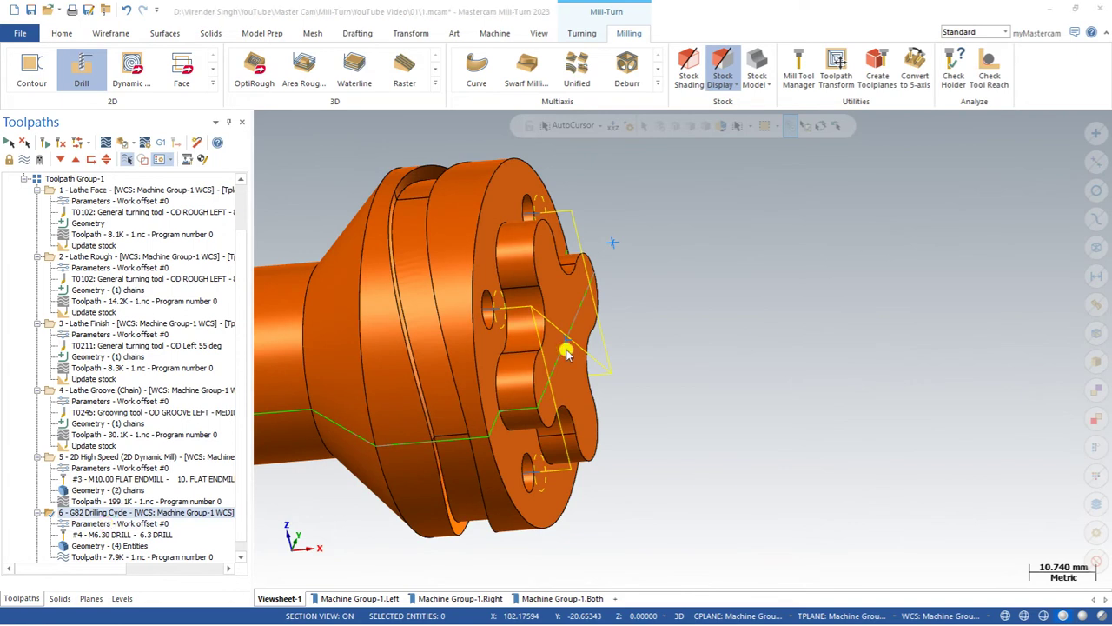
{"action": "left_click", "coordinate": [619, 161]}
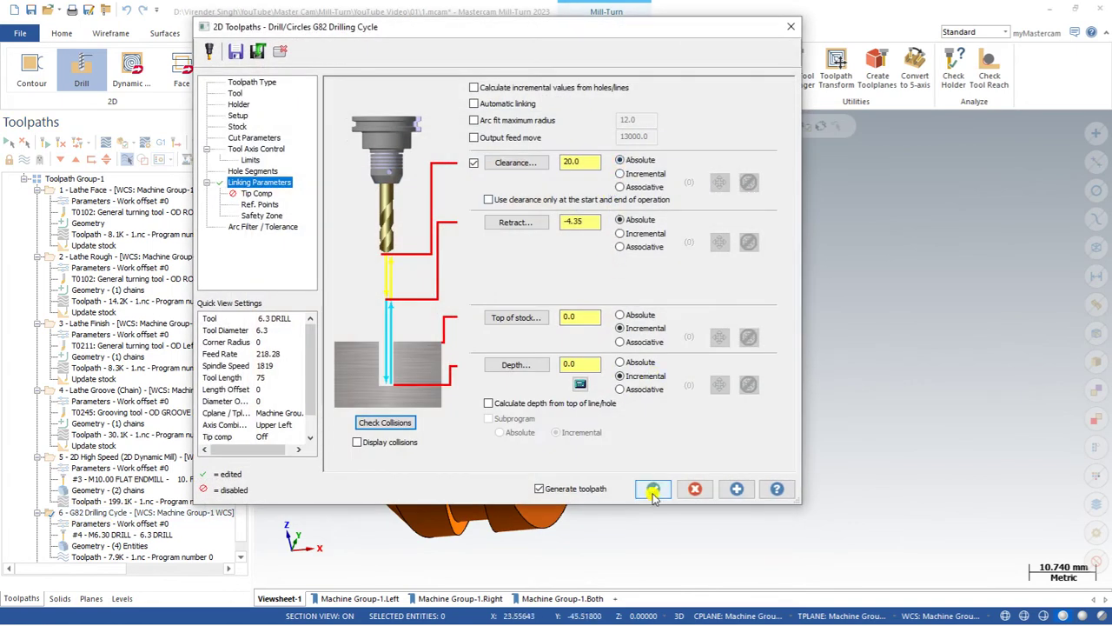
{"action": "left_click", "coordinate": [653, 488]}
{"action": "mouse_move", "coordinate": [580, 410]}
{"action": "middle_mouse_down"}
{"action": "mouse_move", "coordinate": [579, 438]}
{"action": "mouse_move", "coordinate": [658, 410]}
{"action": "mouse_move", "coordinate": [430, 395]}
{"action": "mouse_move", "coordinate": [712, 417]}
{"action": "mouse_move", "coordinate": [737, 389]}
{"action": "mouse_move", "coordinate": [678, 360]}
{"action": "mouse_move", "coordinate": [653, 375]}
{"action": "middle_mouse_up"}
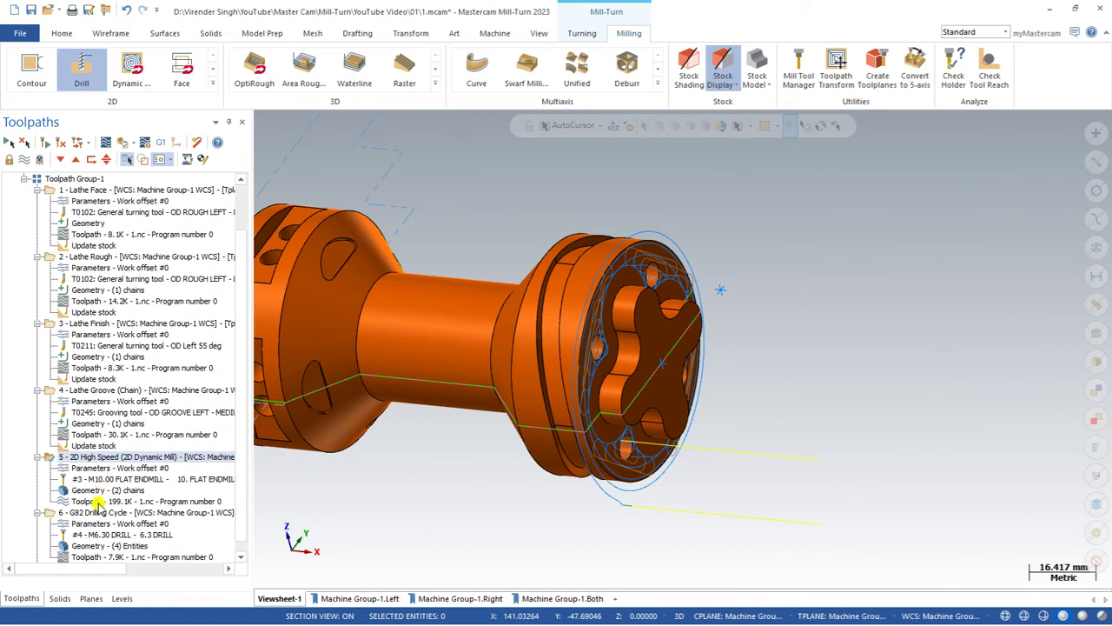
{"action": "middle_click_drag", "start_coordinate": [595, 369], "coordinate": [630, 333]}
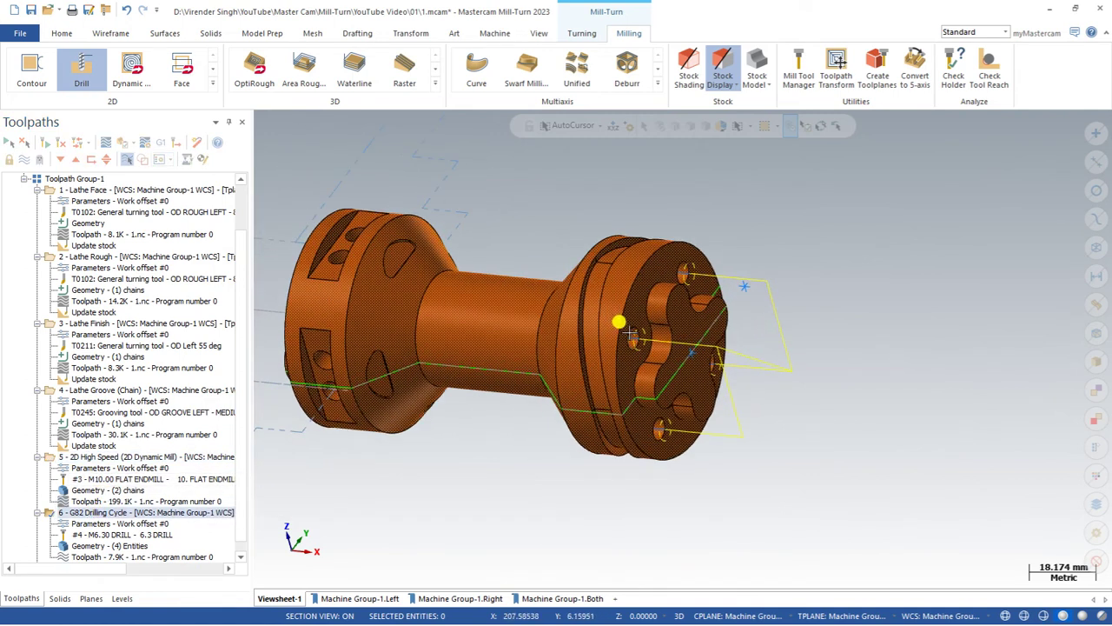
Start a Contour toolpath with 3D solid edge chaining and select the cam groove's floor edge nearest the lobed boss.
{"action": "scroll", "coordinate": [593, 301], "scroll_direction": "up", "scroll_amount": 3}
{"action": "middle_click_drag", "start_coordinate": [595, 296], "coordinate": [708, 320]}
{"action": "mouse_move", "coordinate": [599, 278]}
{"action": "middle_mouse_down"}
{"action": "mouse_move", "coordinate": [660, 368]}
{"action": "mouse_move", "coordinate": [615, 344]}
{"action": "mouse_move", "coordinate": [621, 282]}
{"action": "mouse_move", "coordinate": [606, 286]}
{"action": "mouse_move", "coordinate": [613, 268]}
{"action": "mouse_move", "coordinate": [653, 285]}
{"action": "middle_mouse_up"}
{"action": "left_click", "coordinate": [48, 77]}
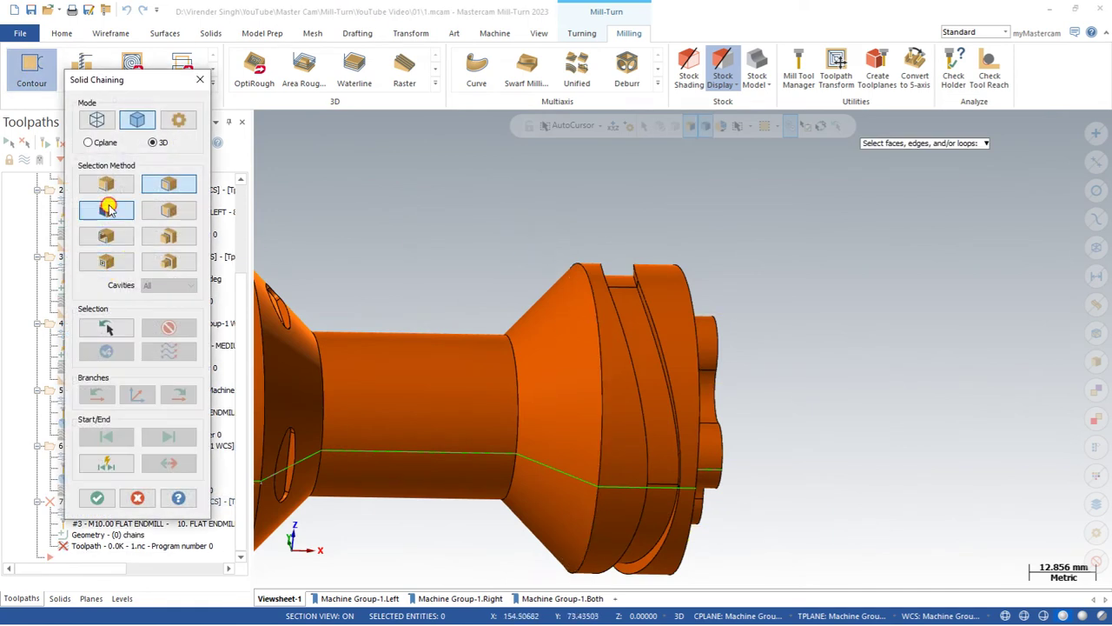
{"action": "left_click", "coordinate": [106, 184]}
{"action": "scroll", "coordinate": [640, 339], "scroll_direction": "up", "scroll_amount": 2}
{"action": "scroll", "coordinate": [630, 277], "scroll_direction": "up", "scroll_amount": 1}
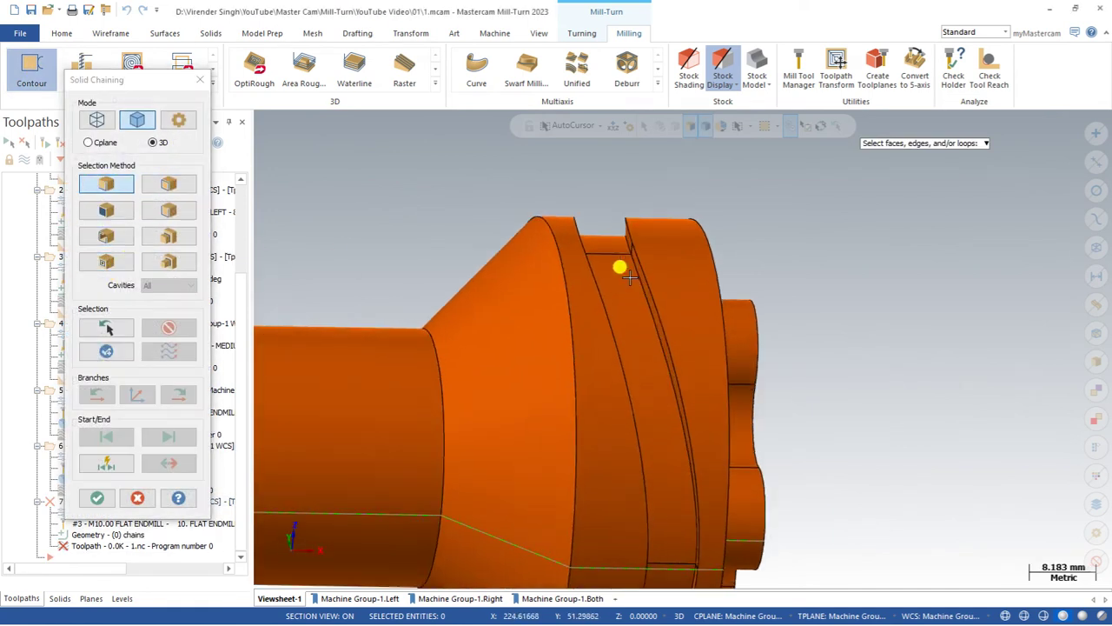
{"action": "scroll", "coordinate": [633, 278], "scroll_direction": "down", "scroll_amount": 2}
{"action": "left_click", "coordinate": [637, 274]}
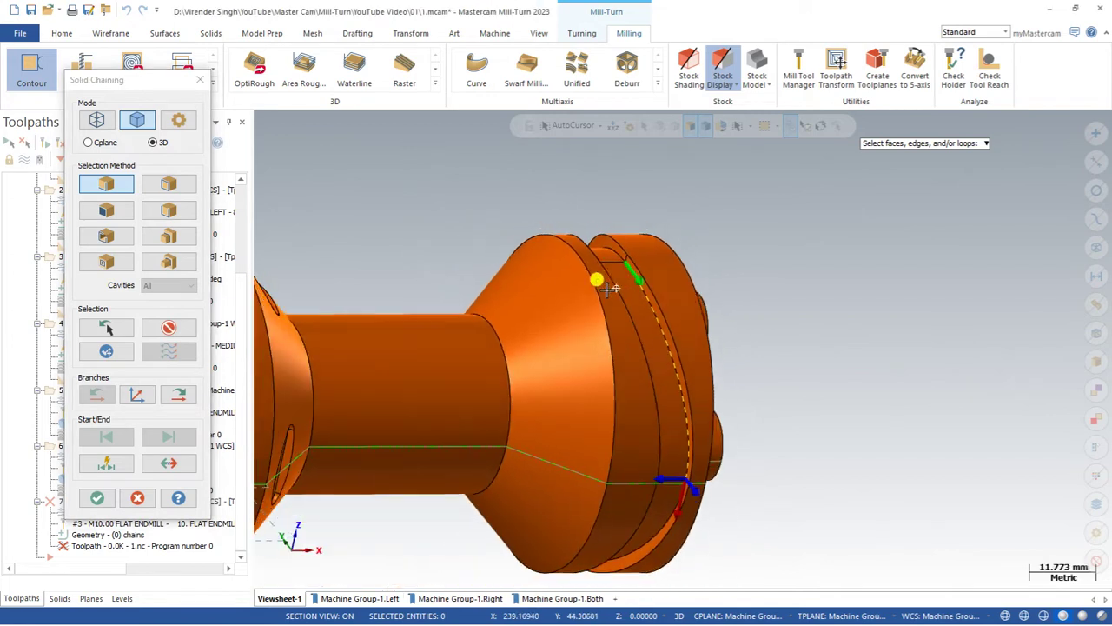
Extend the chain through its following branches around the whole groove edge and accept it.
{"action": "middle_click_drag", "start_coordinate": [615, 288], "coordinate": [569, 297]}
{"action": "left_click", "coordinate": [180, 396]}
{"action": "left_click", "coordinate": [180, 396]}
{"action": "left_click", "coordinate": [180, 397]}
{"action": "left_click", "coordinate": [96, 497]}
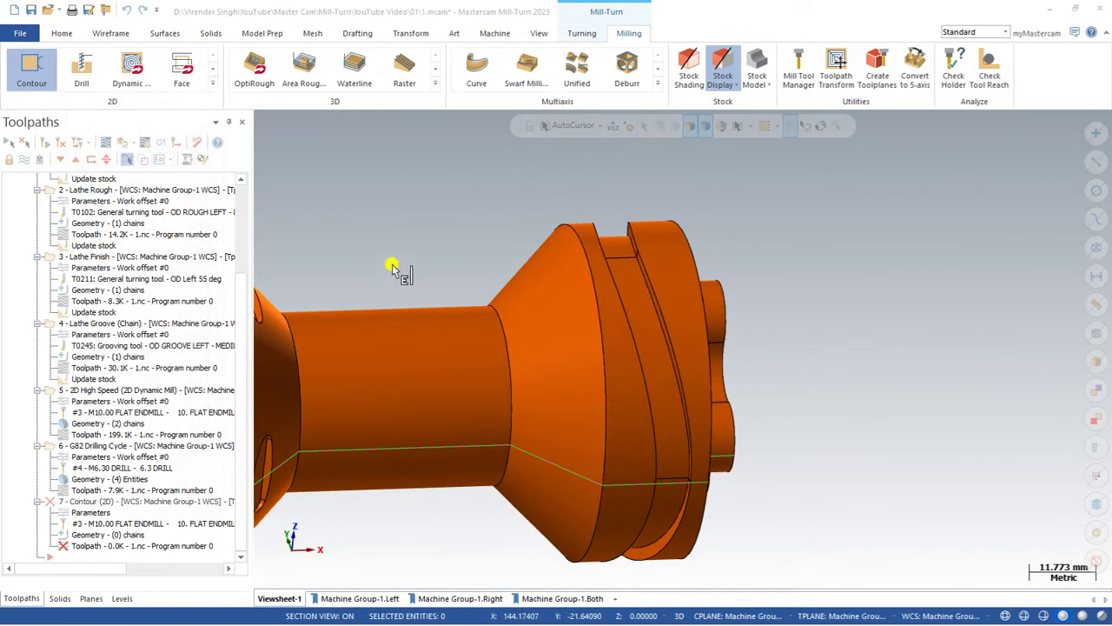
Assign the 6 mm flat endmill from the tool library to the contour operation.
{"action": "left_click", "coordinate": [239, 94]}
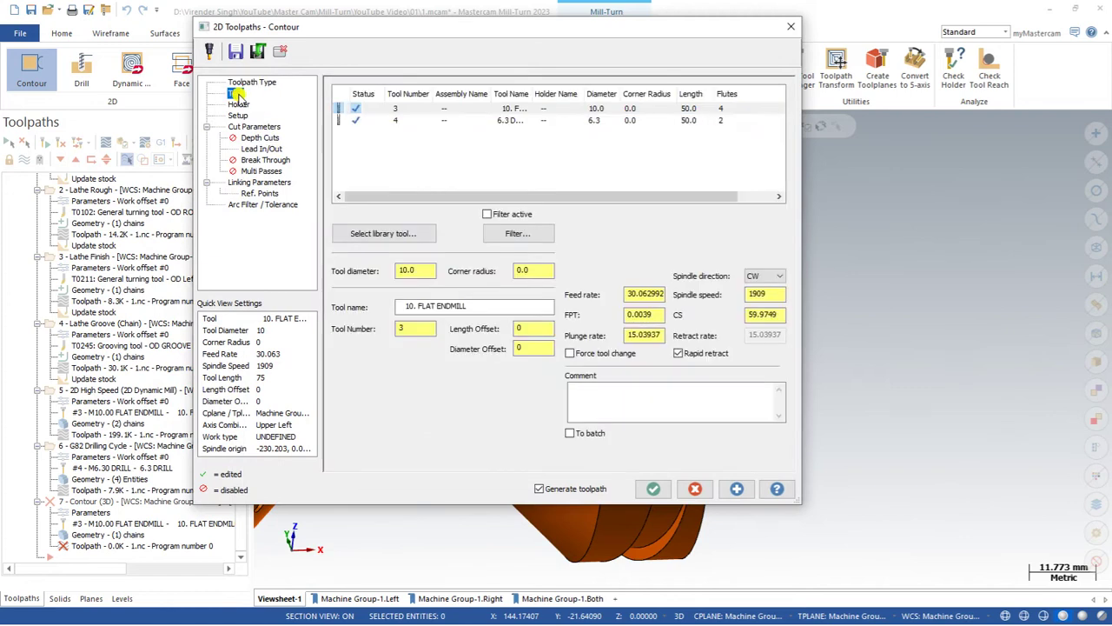
{"action": "left_click", "coordinate": [385, 233]}
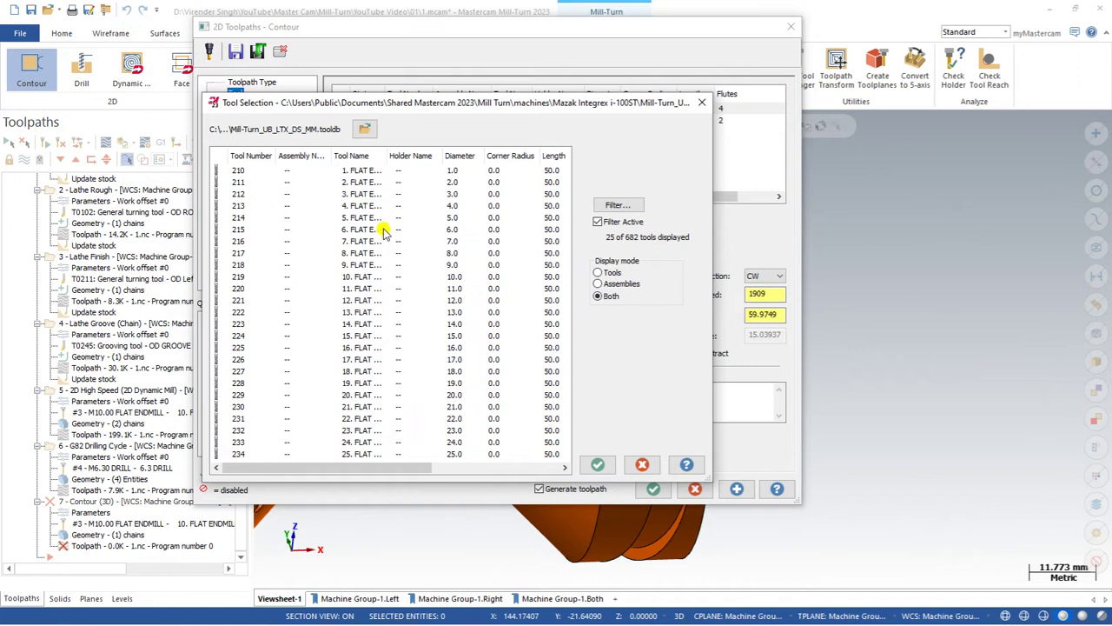
{"action": "double_click", "coordinate": [361, 228]}
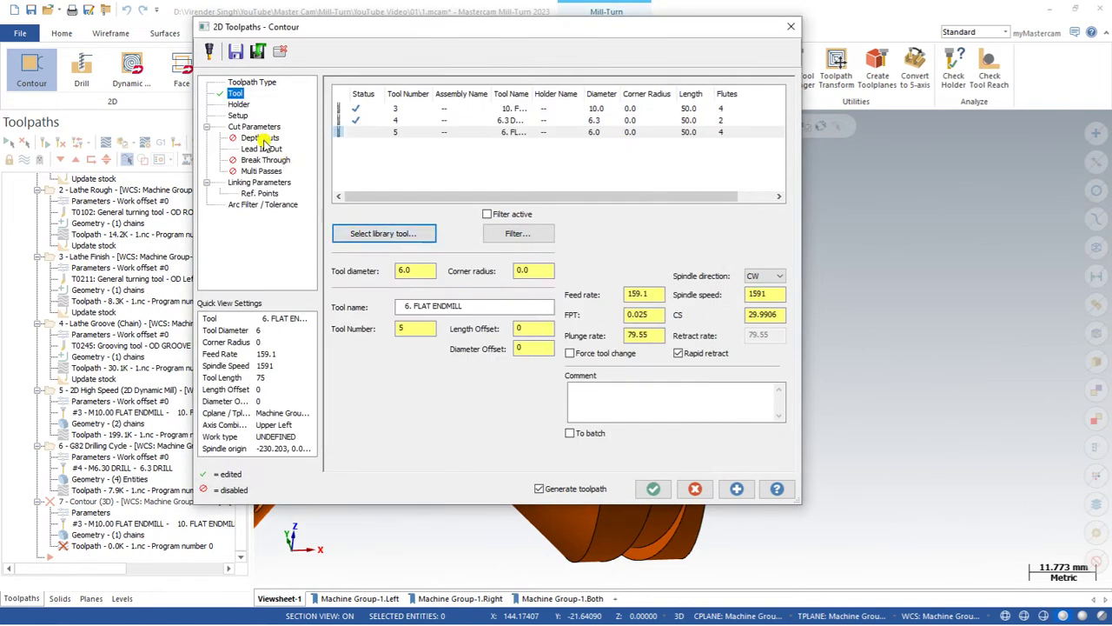
Set the contour's mill type to Axis Substitution and take the rotary diameter from the flange's outer circular edge.
{"action": "left_click", "coordinate": [238, 115]}
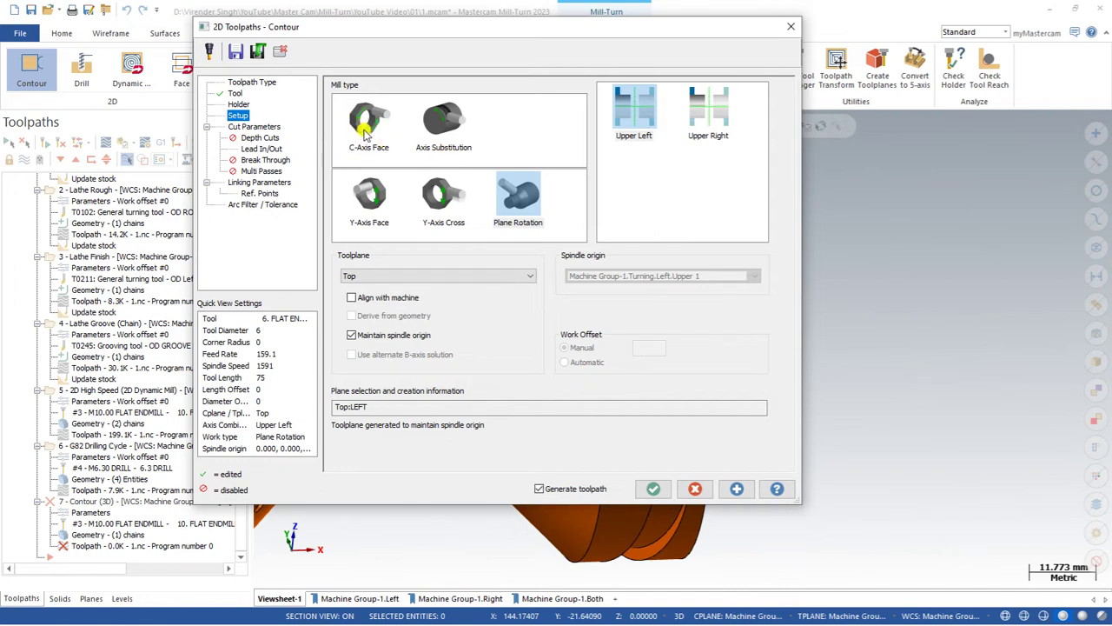
{"action": "left_click", "coordinate": [454, 121]}
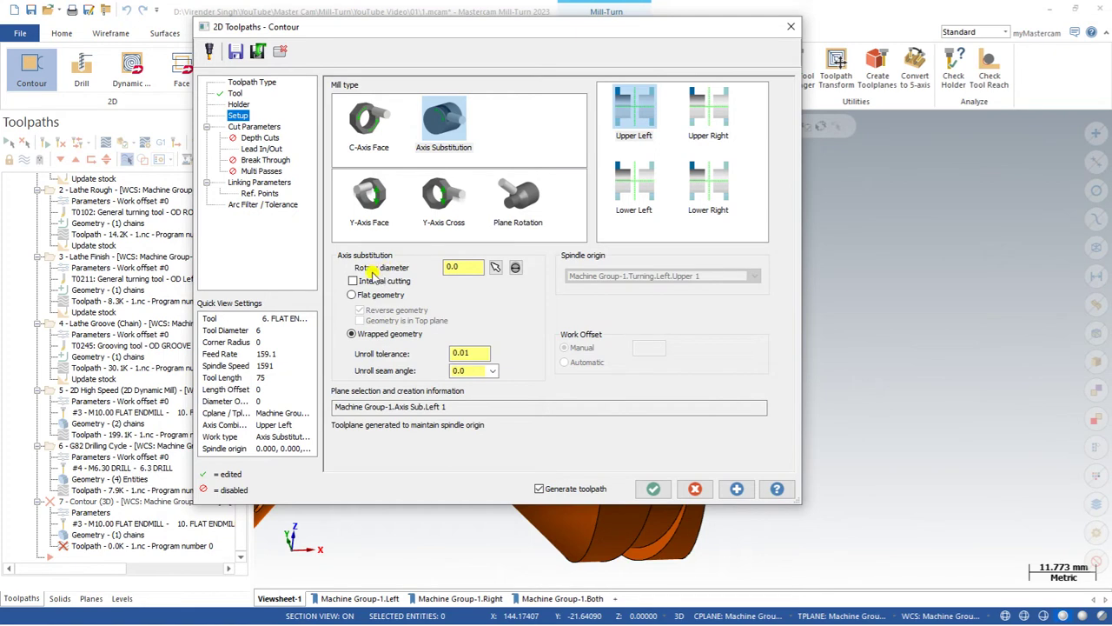
{"action": "left_click", "coordinate": [515, 267]}
{"action": "scroll", "coordinate": [534, 285], "scroll_direction": "down", "scroll_amount": 2}
{"action": "scroll", "coordinate": [608, 296], "scroll_direction": "down", "scroll_amount": 1}
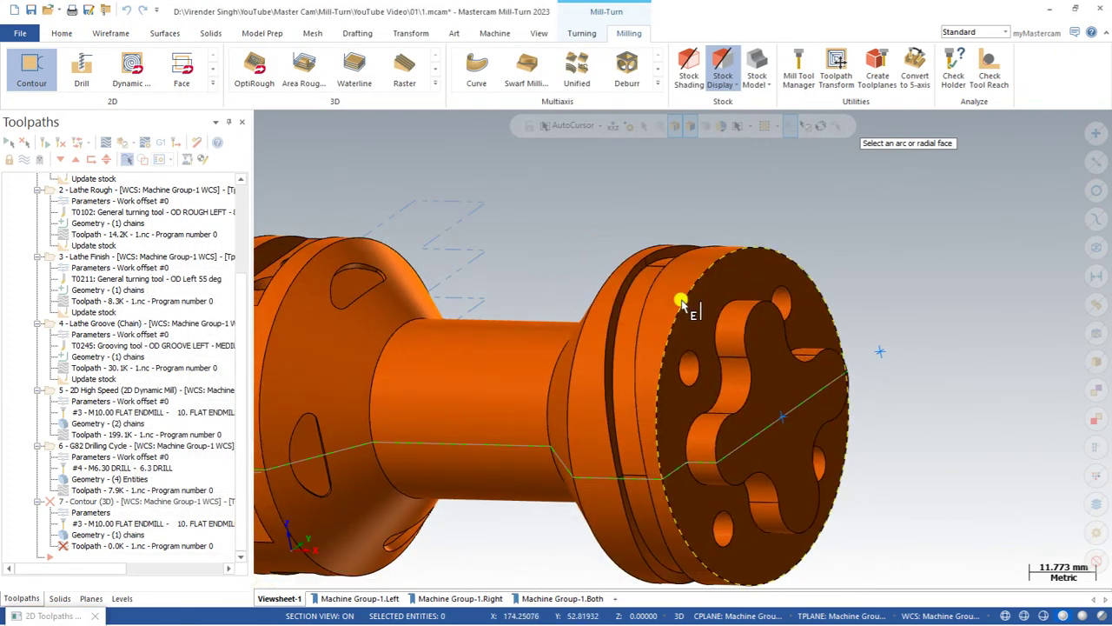
{"action": "left_click", "coordinate": [683, 303]}
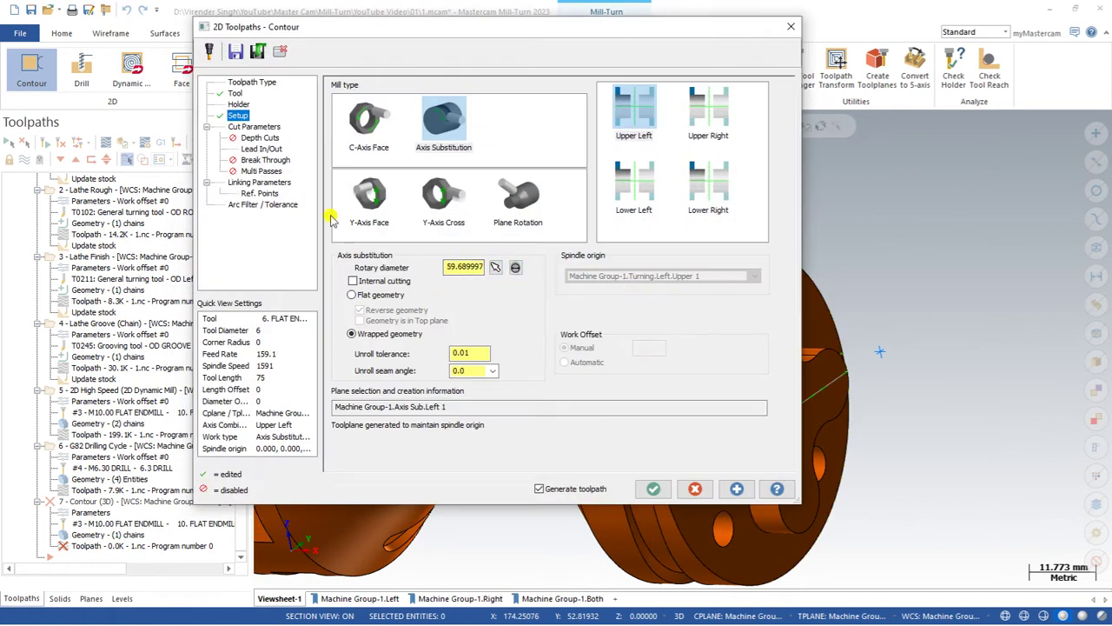
Enable the contour's incremental clearance of 50, make its top of stock incremental, and generate the toolpath.
{"action": "left_click", "coordinate": [256, 137]}
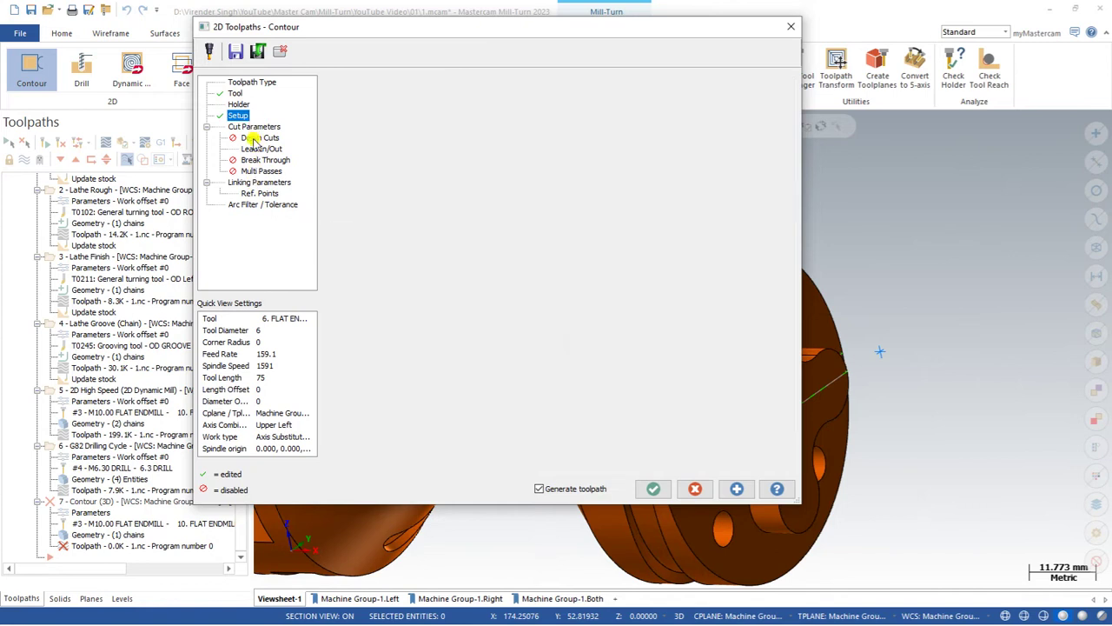
{"action": "left_click", "coordinate": [257, 160]}
{"action": "left_click", "coordinate": [252, 182]}
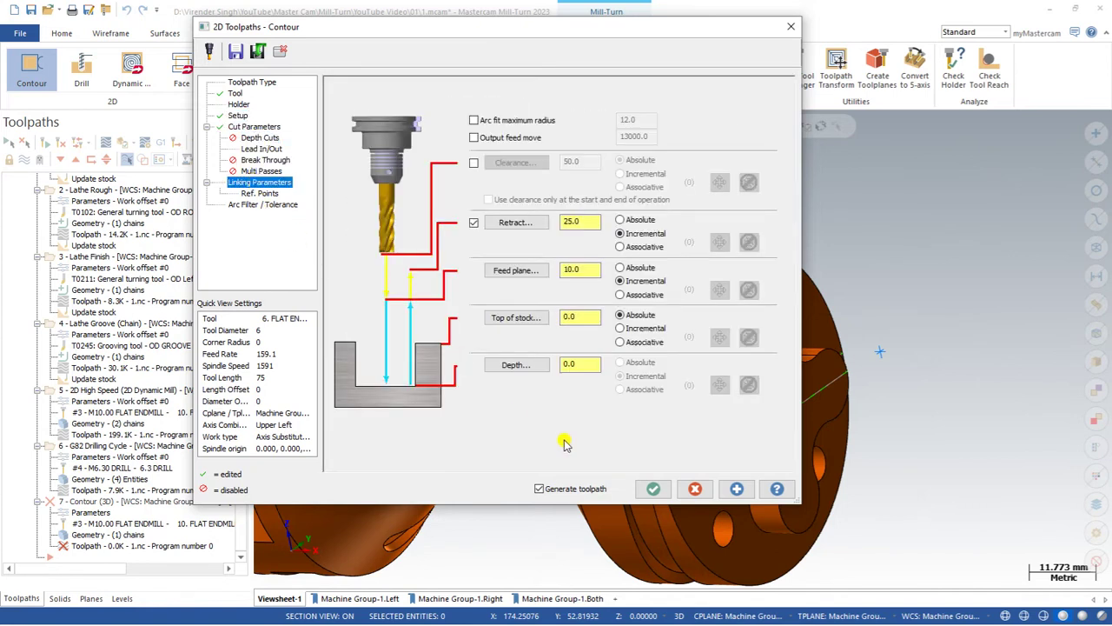
{"action": "left_click", "coordinate": [473, 162]}
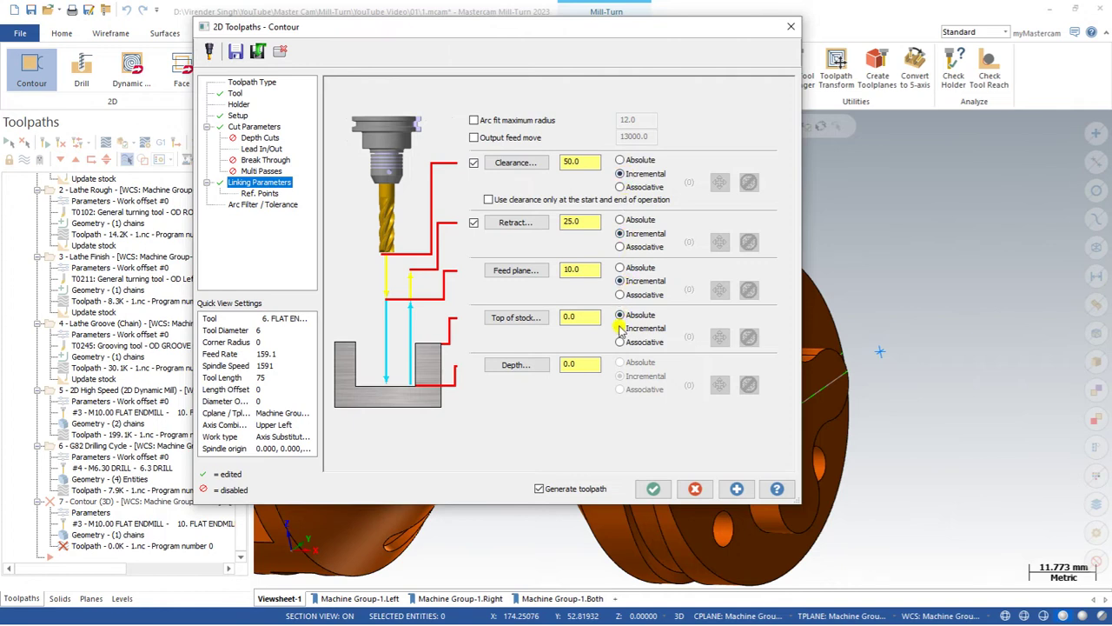
{"action": "left_click", "coordinate": [650, 488]}
Disable Lead In/Out for the groove contour operation and regenerate the toolpath.
{"action": "middle_click_drag", "start_coordinate": [571, 328], "coordinate": [644, 351]}
{"action": "left_click", "coordinate": [107, 514]}
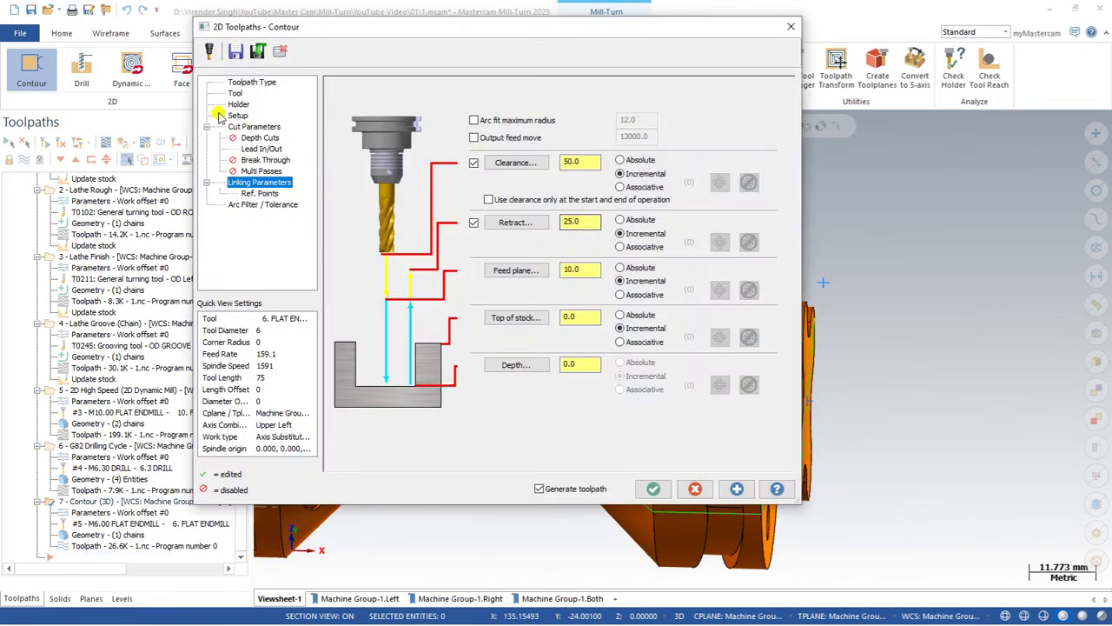
{"action": "left_click", "coordinate": [246, 128]}
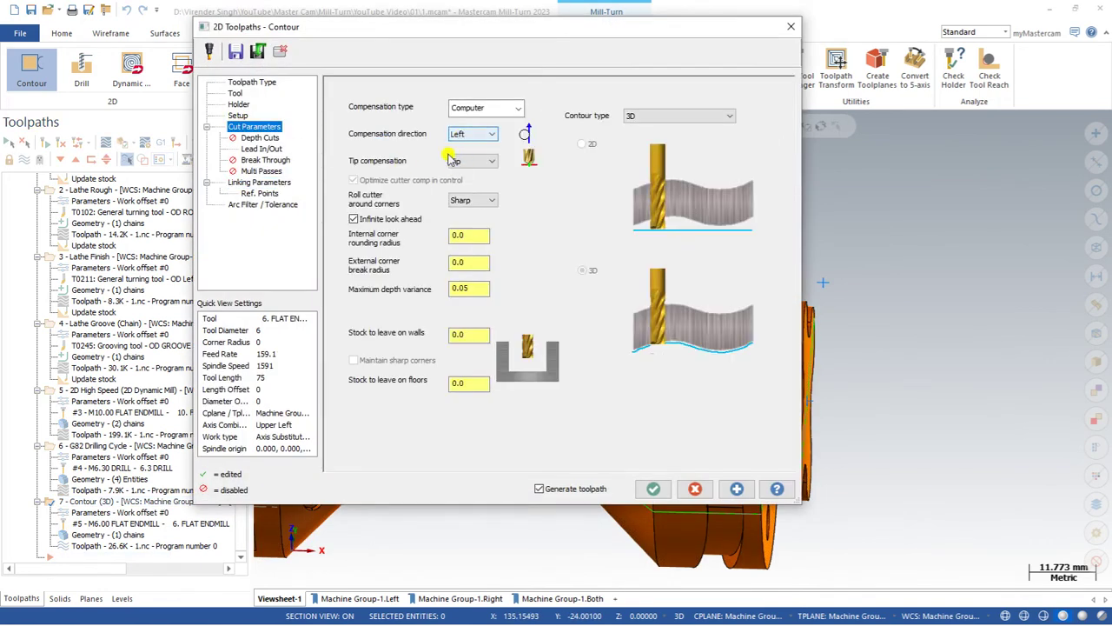
{"action": "left_click", "coordinate": [261, 149]}
{"action": "left_click", "coordinate": [369, 86]}
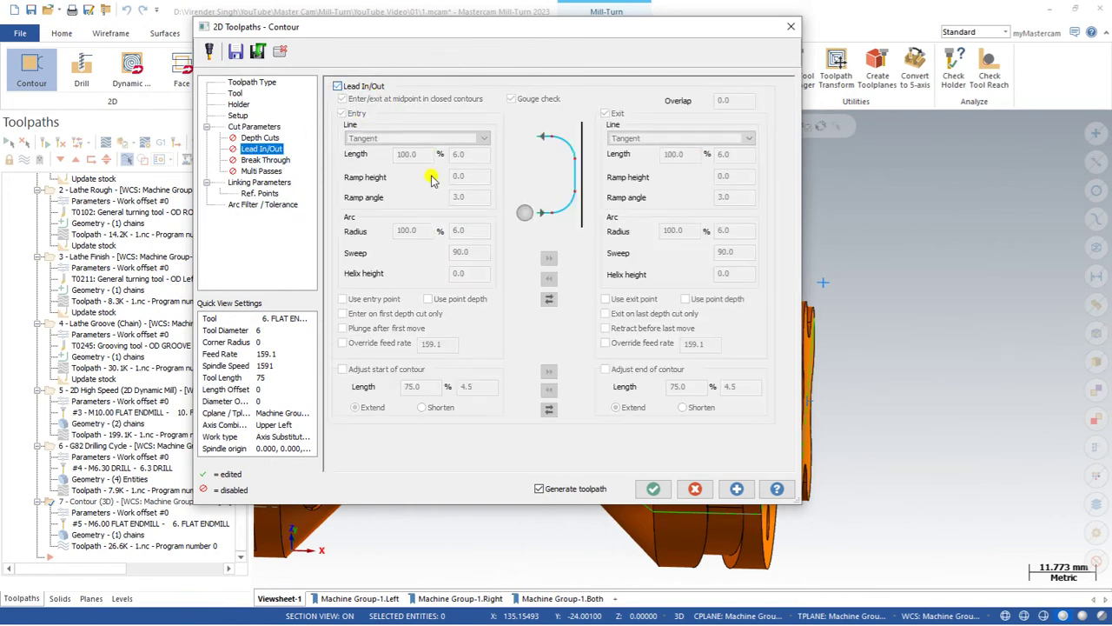
{"action": "left_click", "coordinate": [652, 488]}
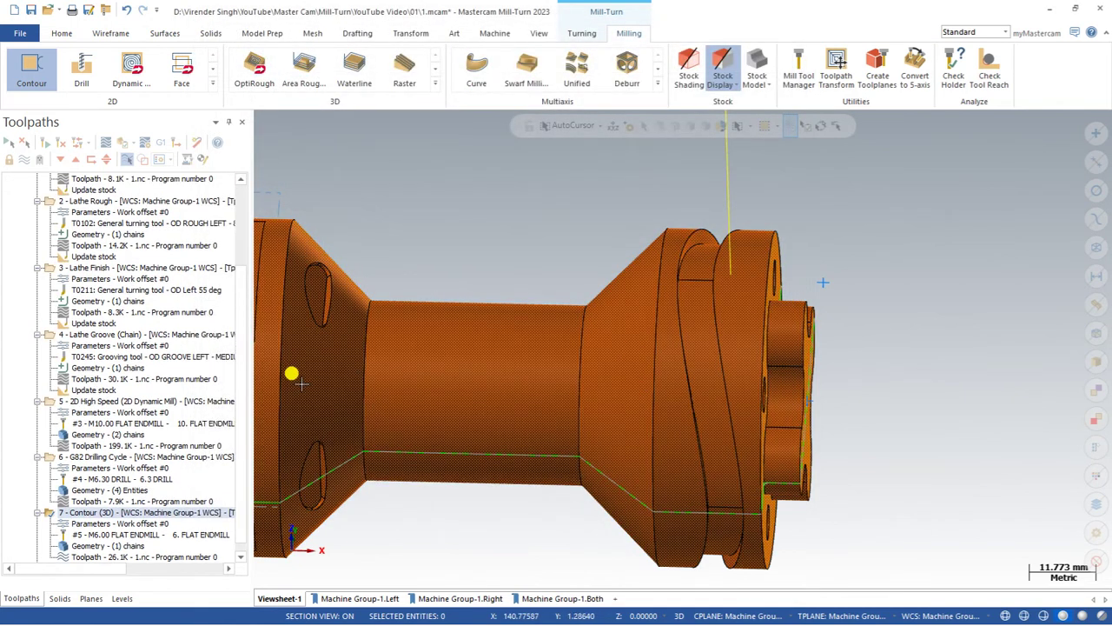
Set the groove contour's compensation direction to Right, regenerate it, and inspect the path inside the groove.
{"action": "left_click", "coordinate": [100, 523]}
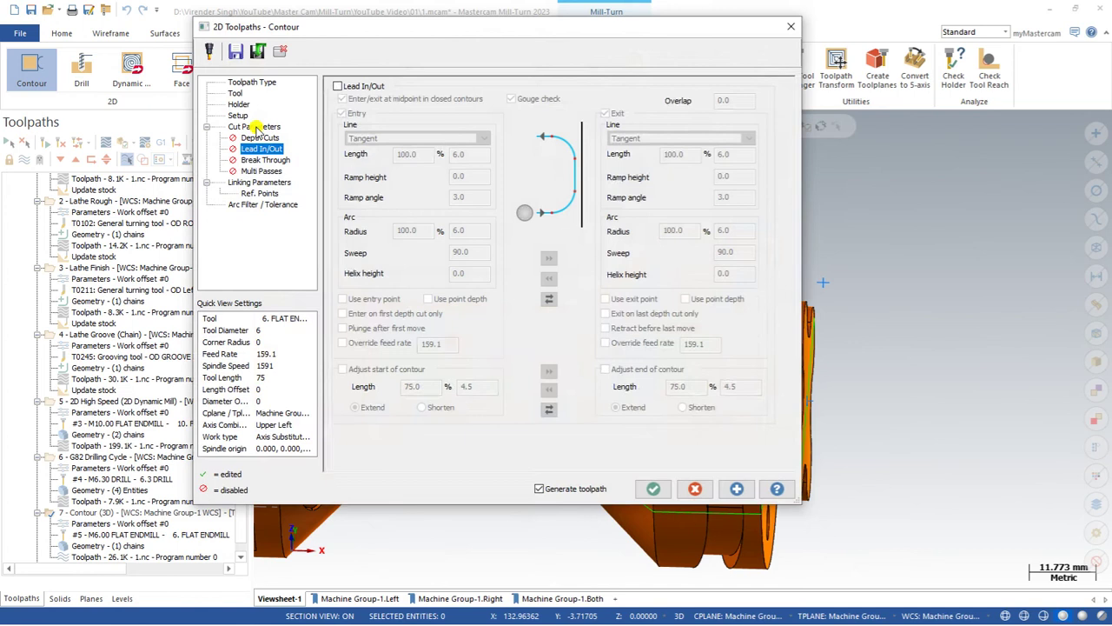
{"action": "left_click", "coordinate": [257, 127]}
{"action": "left_click", "coordinate": [472, 134]}
{"action": "left_click", "coordinate": [469, 156]}
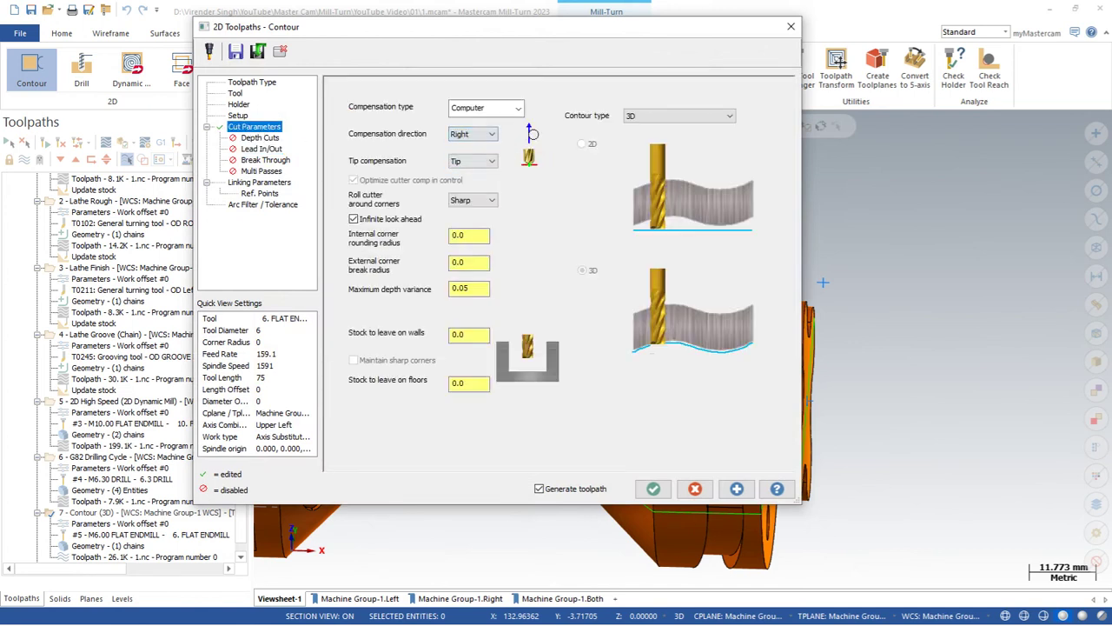
{"action": "left_click", "coordinate": [653, 489]}
{"action": "scroll", "coordinate": [541, 318], "scroll_direction": "up", "scroll_amount": 4}
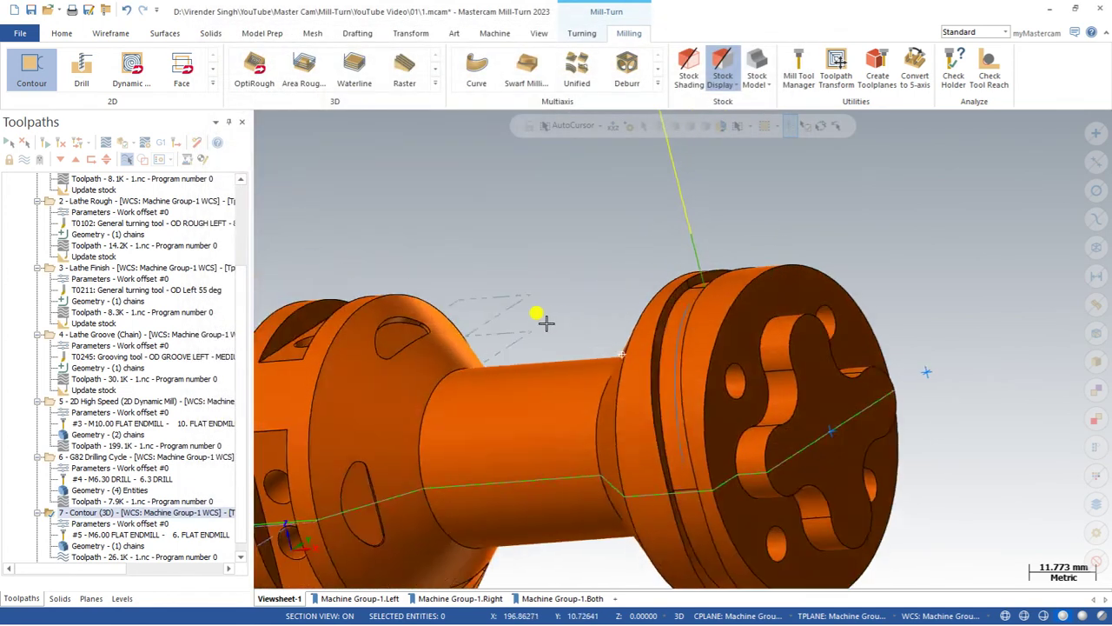
{"action": "mouse_move", "coordinate": [620, 345]}
{"action": "middle_mouse_down"}
{"action": "mouse_move", "coordinate": [611, 404]}
{"action": "mouse_move", "coordinate": [627, 344]}
{"action": "middle_mouse_up"}
{"action": "scroll", "coordinate": [611, 239], "scroll_direction": "down", "scroll_amount": 3}
{"action": "scroll", "coordinate": [665, 280], "scroll_direction": "up", "scroll_amount": 4}
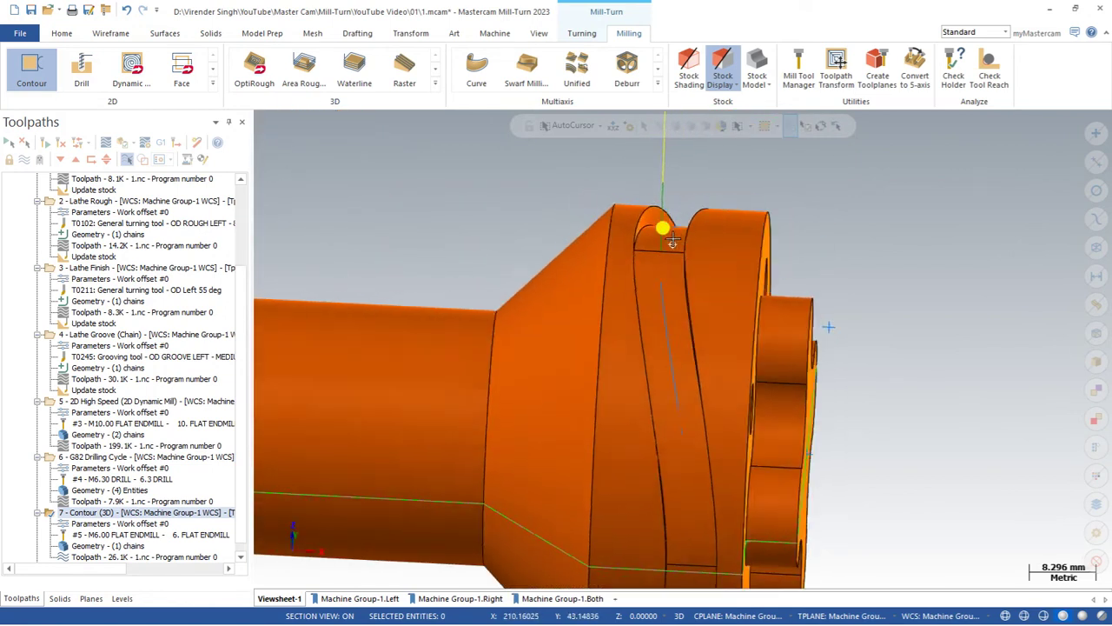
Duplicate the groove contour operation at the end of the toolpath list.
{"action": "scroll", "coordinate": [582, 229], "scroll_direction": "down", "scroll_amount": 1}
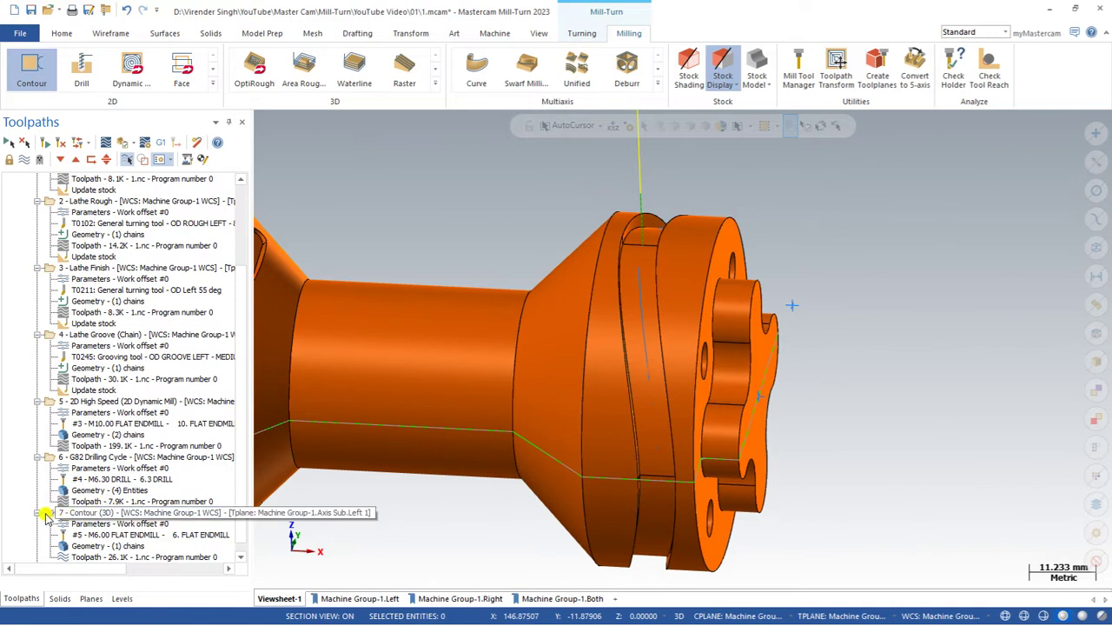
{"action": "scroll", "coordinate": [47, 518], "scroll_direction": "down", "scroll_amount": 2}
{"action": "left_click", "coordinate": [75, 514]}
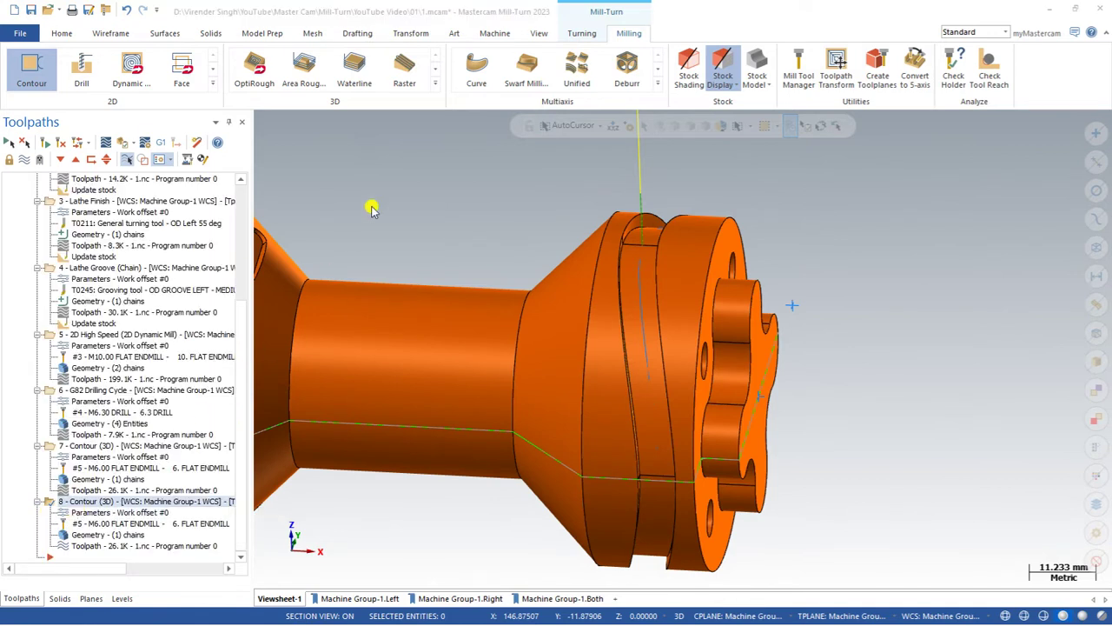
Rechain the duplicated contour along the full groove edge next to the conical section, keep its Axis Substitution setup, and regenerate it.
{"action": "left_click", "coordinate": [250, 82]}
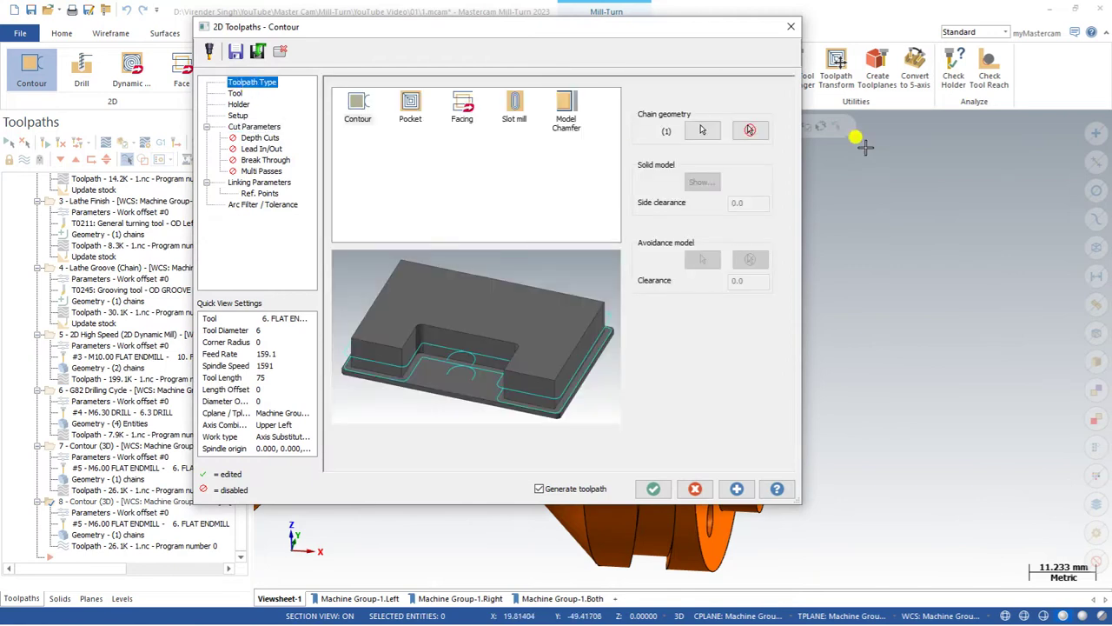
{"action": "left_click", "coordinate": [702, 130]}
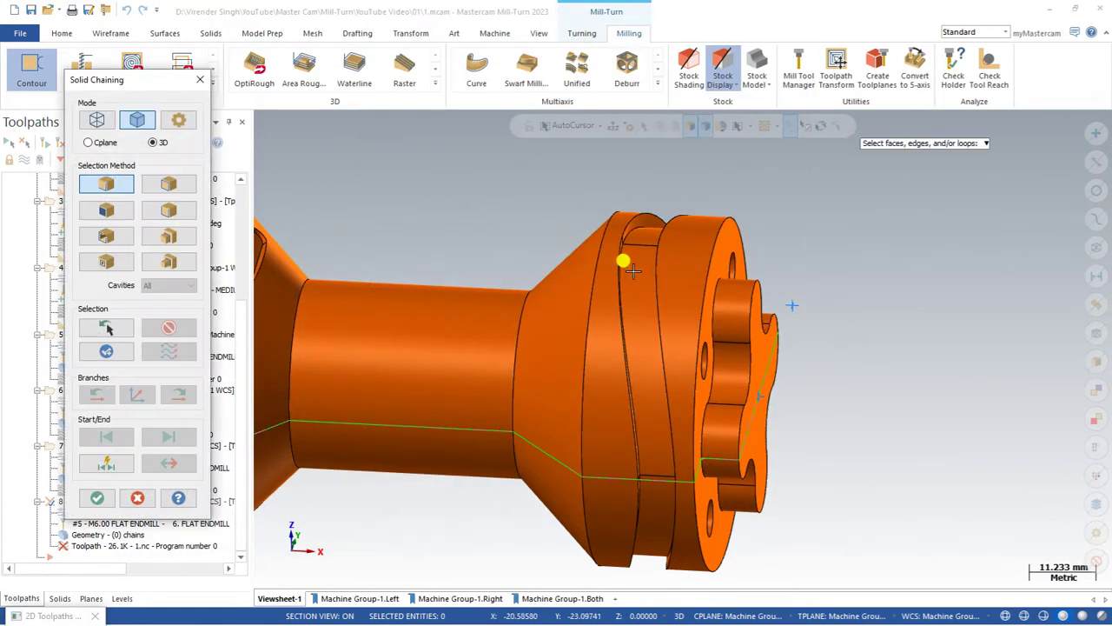
{"action": "left_click", "coordinate": [628, 258]}
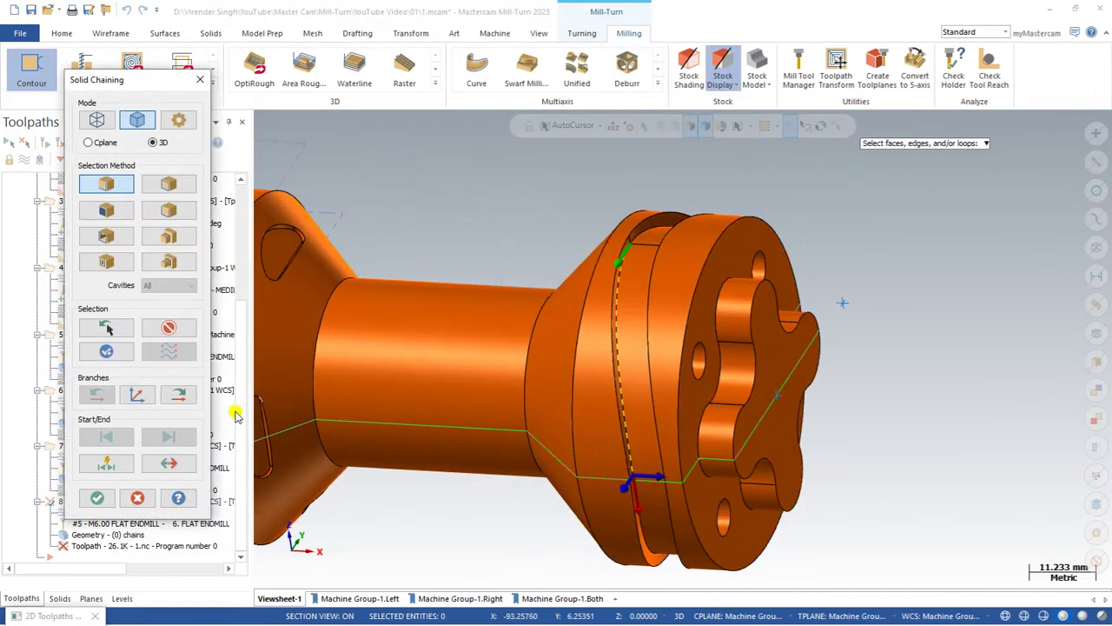
{"action": "left_click", "coordinate": [178, 396]}
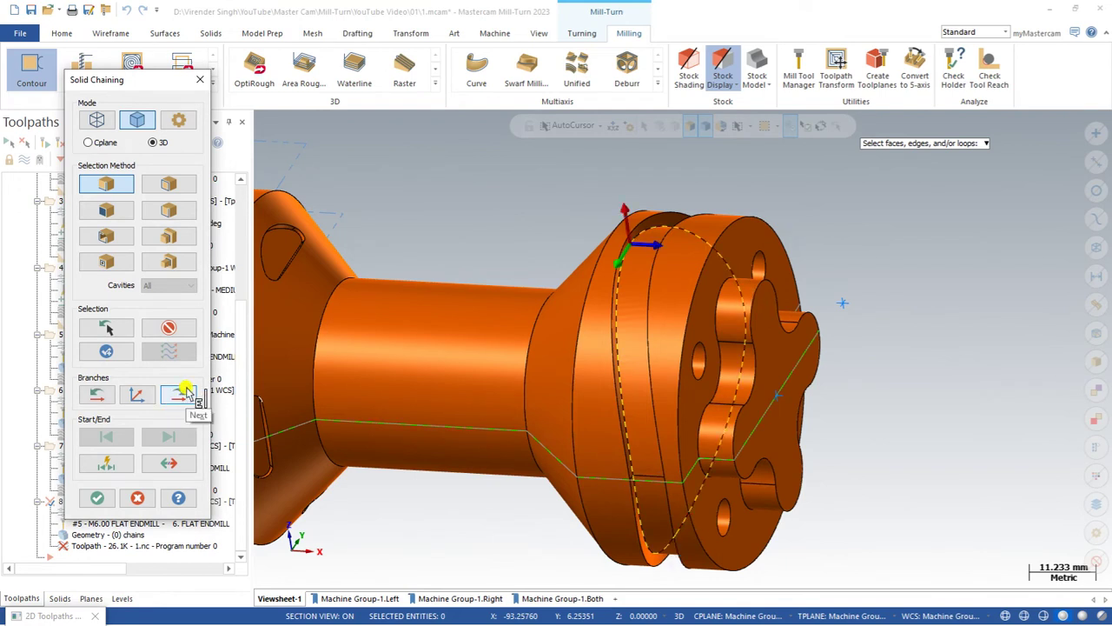
{"action": "left_click", "coordinate": [96, 497]}
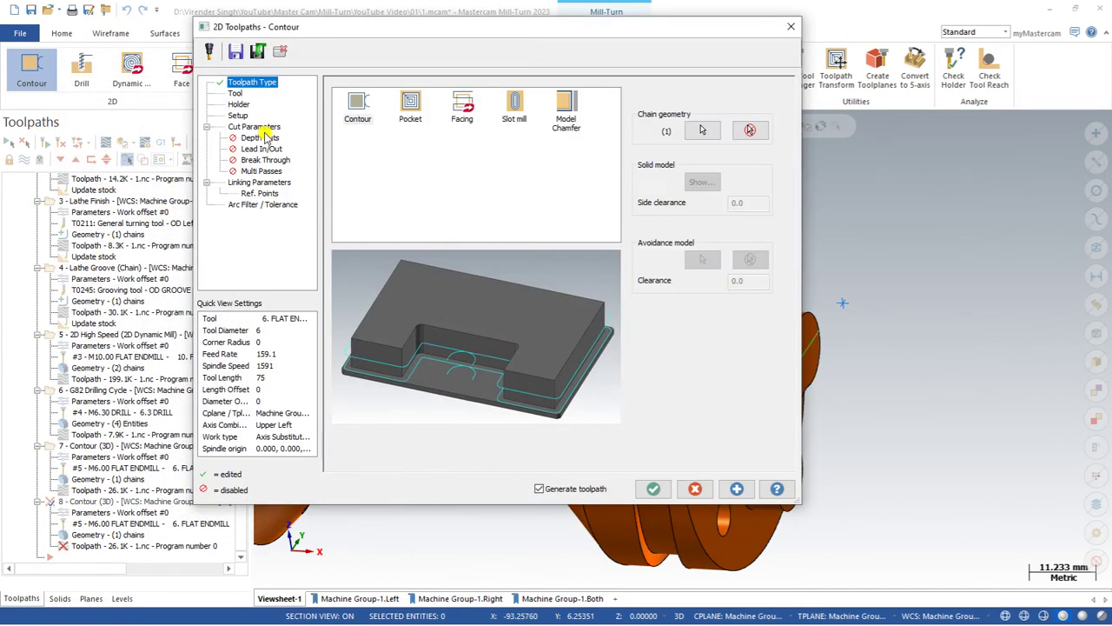
{"action": "left_click", "coordinate": [240, 116]}
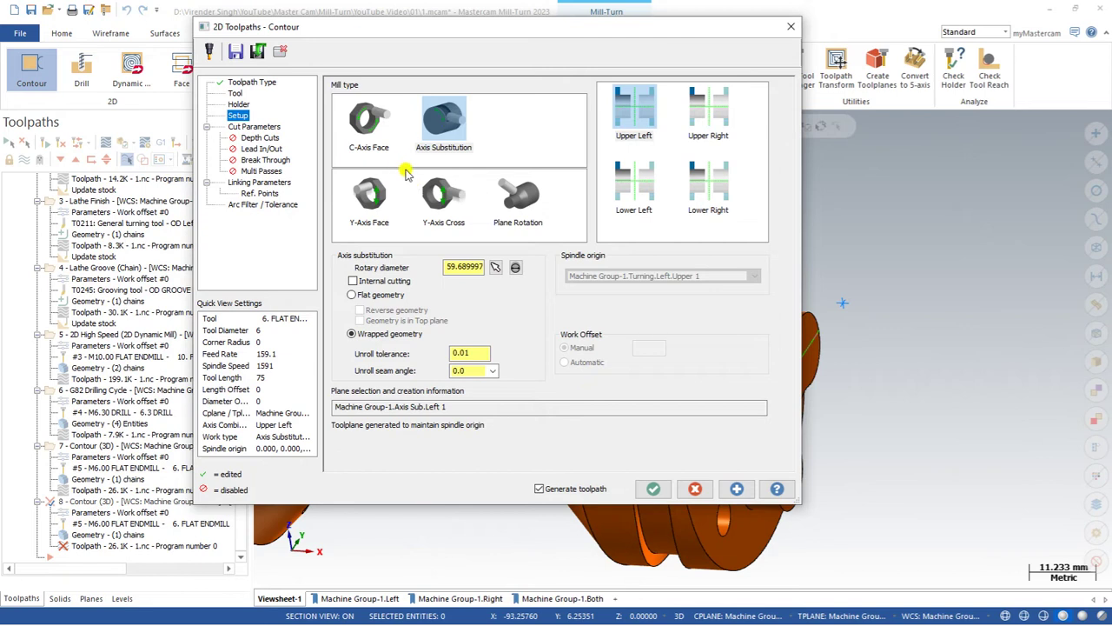
{"action": "left_click", "coordinate": [654, 488]}
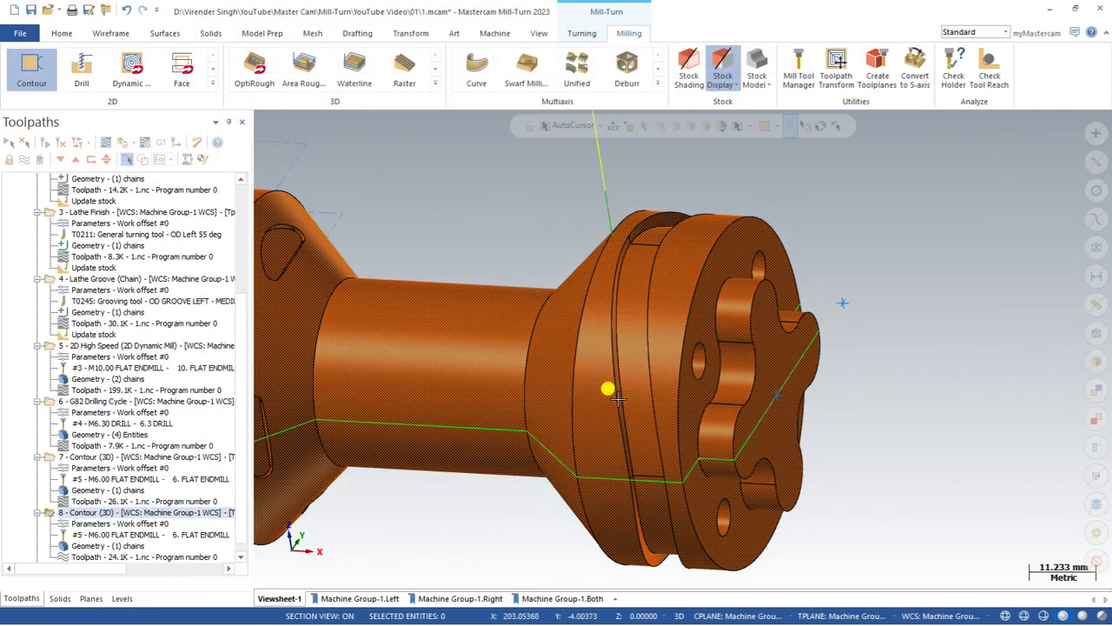
Set the duplicated groove contour's compensation direction to Left and regenerate the toolpath.
{"action": "left_click", "coordinate": [102, 523]}
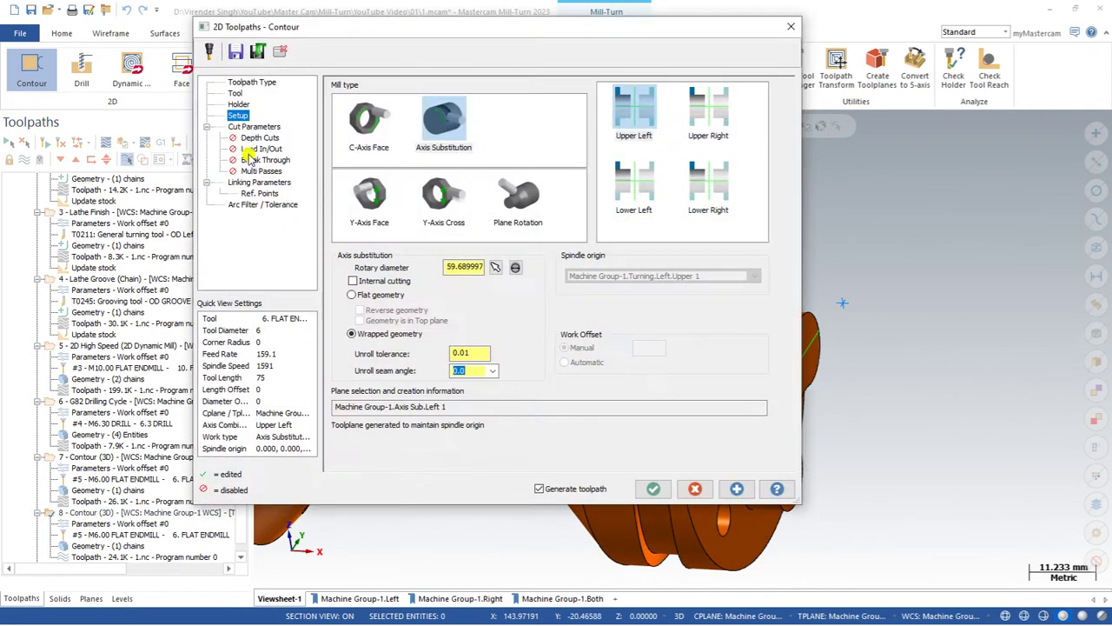
{"action": "left_click", "coordinate": [247, 127]}
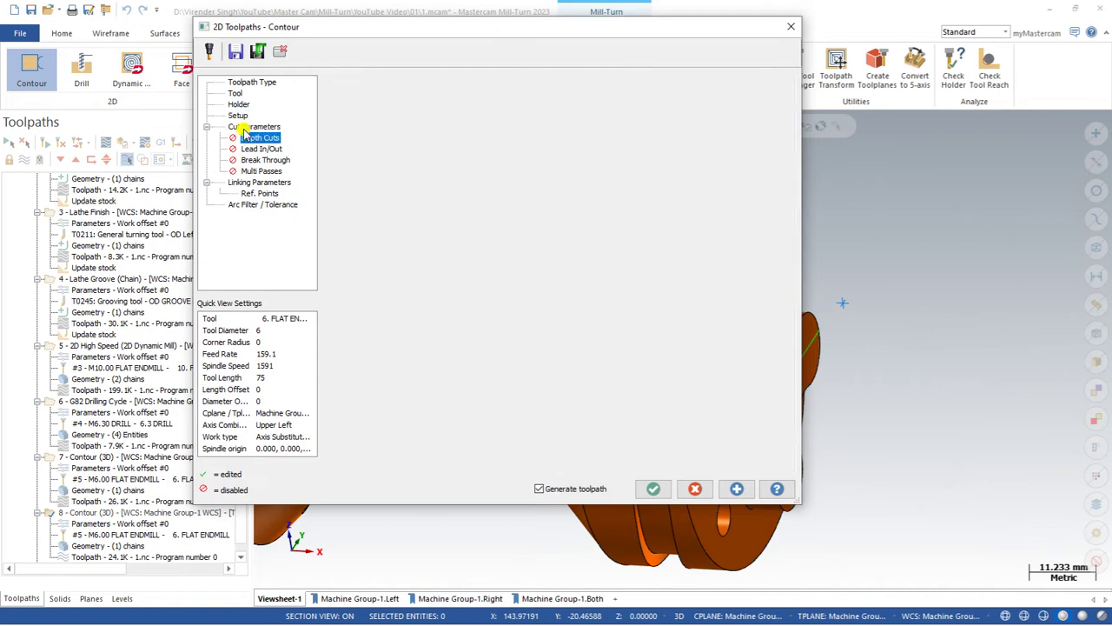
{"action": "left_click", "coordinate": [466, 136]}
{"action": "left_click", "coordinate": [460, 157]}
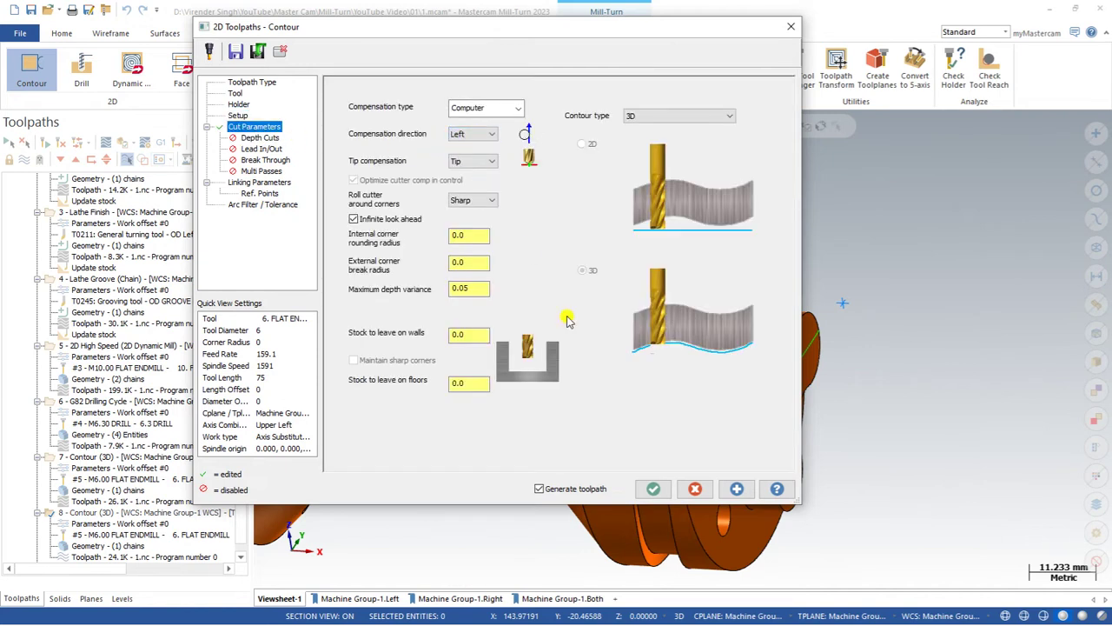
{"action": "left_click", "coordinate": [650, 488]}
Examine the regenerated groove contour from several views, then the pockets on the opposite flange's conical face.
{"action": "middle_click_drag", "start_coordinate": [616, 358], "coordinate": [561, 295]}
{"action": "right_click", "coordinate": [570, 240]}
{"action": "left_click", "coordinate": [592, 319]}
{"action": "scroll", "coordinate": [589, 318], "scroll_direction": "down", "scroll_amount": 2}
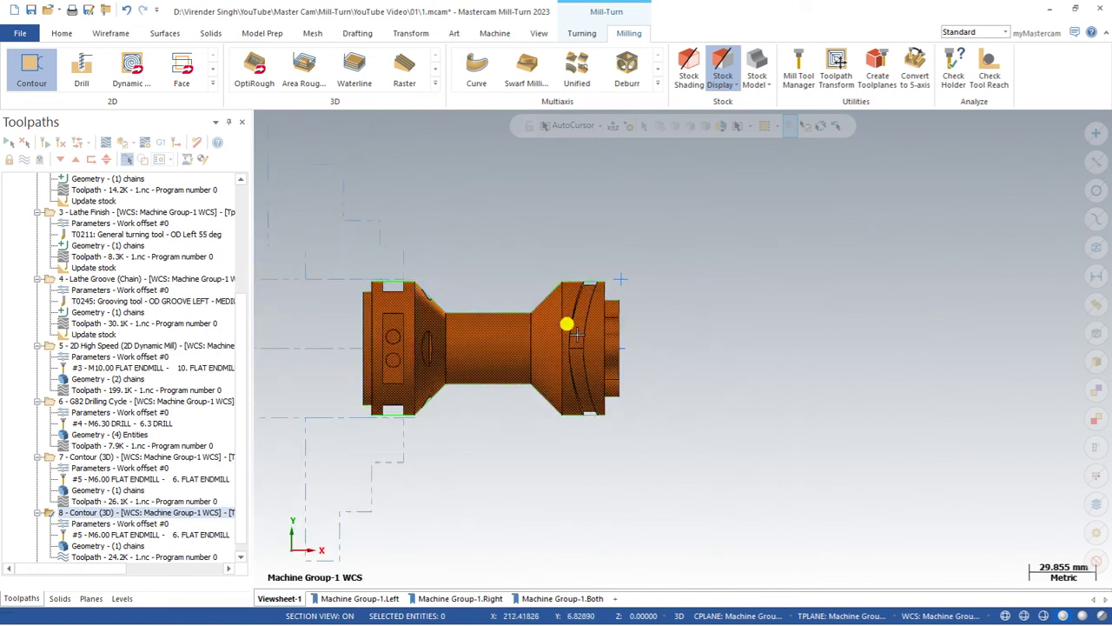
{"action": "scroll", "coordinate": [566, 323], "scroll_direction": "up", "scroll_amount": 5}
{"action": "mouse_move", "coordinate": [546, 336]}
{"action": "middle_mouse_down"}
{"action": "mouse_move", "coordinate": [556, 294]}
{"action": "mouse_move", "coordinate": [591, 374]}
{"action": "mouse_move", "coordinate": [744, 365]}
{"action": "mouse_move", "coordinate": [672, 355]}
{"action": "mouse_move", "coordinate": [656, 407]}
{"action": "mouse_move", "coordinate": [593, 393]}
{"action": "middle_mouse_up"}
{"action": "scroll", "coordinate": [656, 401], "scroll_direction": "up", "scroll_amount": 2}
{"action": "scroll", "coordinate": [590, 393], "scroll_direction": "down", "scroll_amount": 3}
{"action": "scroll", "coordinate": [591, 390], "scroll_direction": "up", "scroll_amount": 4}
{"action": "scroll", "coordinate": [485, 286], "scroll_direction": "up", "scroll_amount": 2}
{"action": "mouse_move", "coordinate": [483, 285]}
{"action": "middle_mouse_down"}
{"action": "mouse_move", "coordinate": [490, 261]}
{"action": "mouse_move", "coordinate": [523, 286]}
{"action": "middle_mouse_up"}
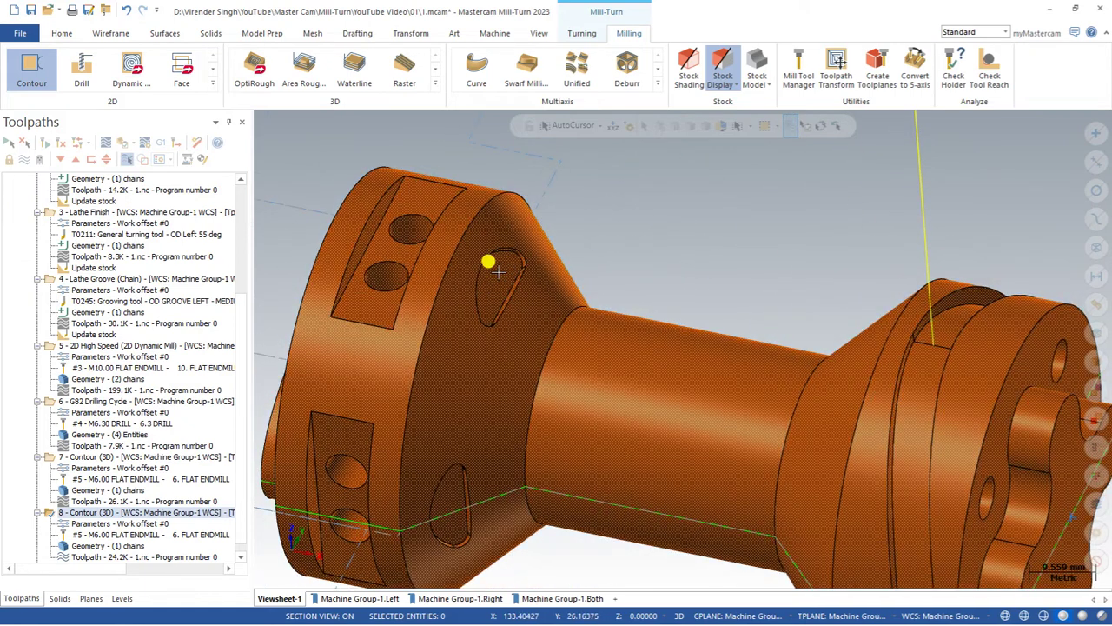
{"action": "scroll", "coordinate": [497, 272], "scroll_direction": "down", "scroll_amount": 2}
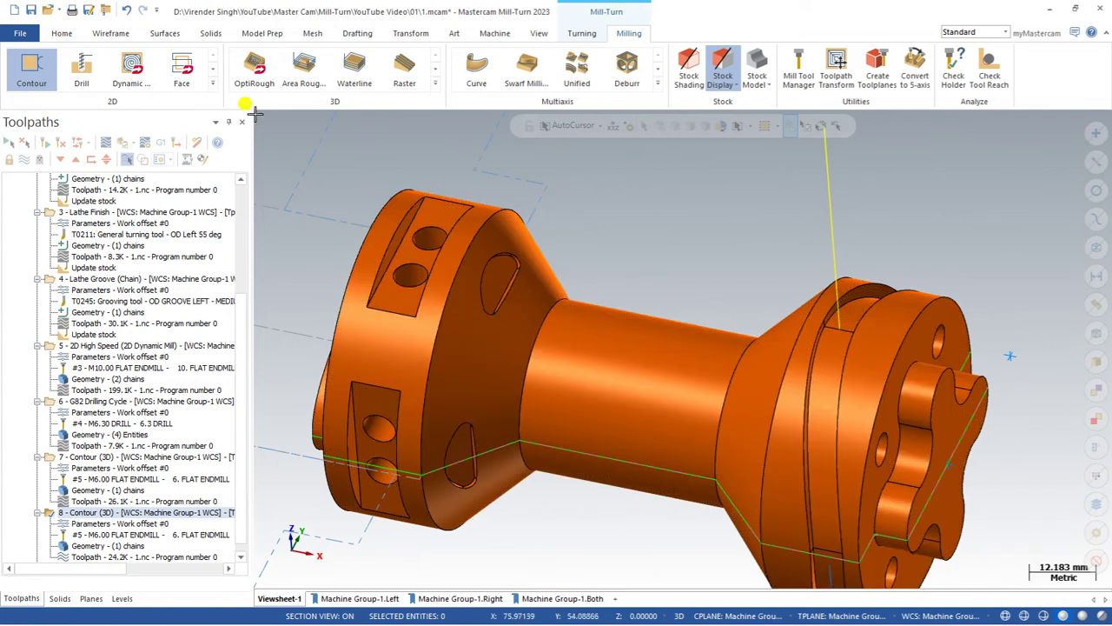
Measure the corner radius of the D-shaped pocket on the conical face with Analyze Dynamic.
{"action": "left_click", "coordinate": [213, 86]}
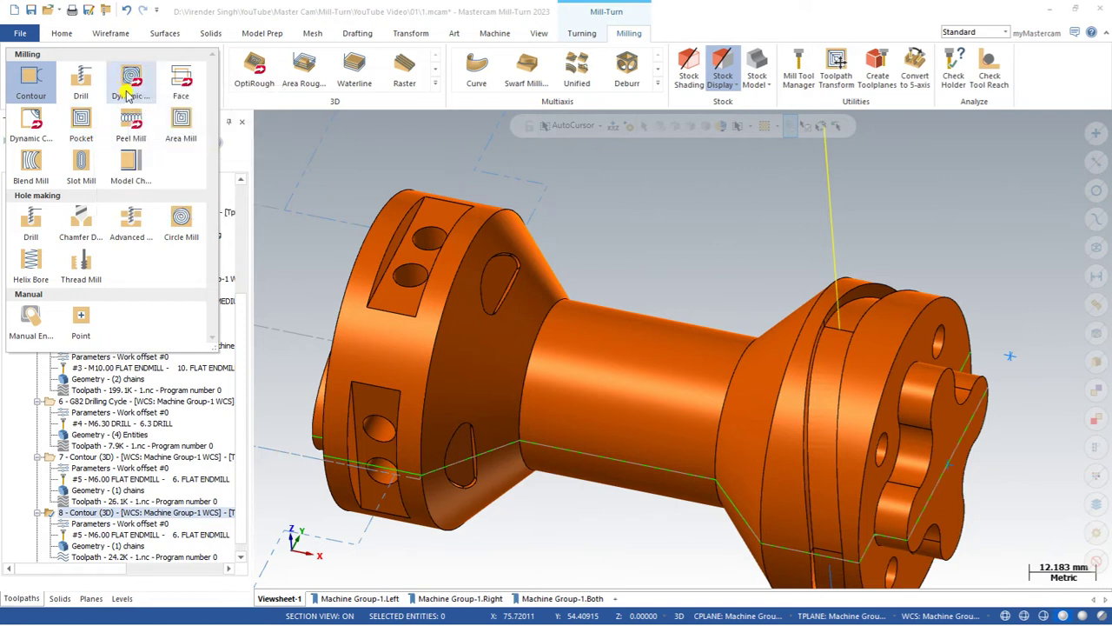
{"action": "left_click", "coordinate": [68, 35]}
{"action": "left_click", "coordinate": [718, 55]}
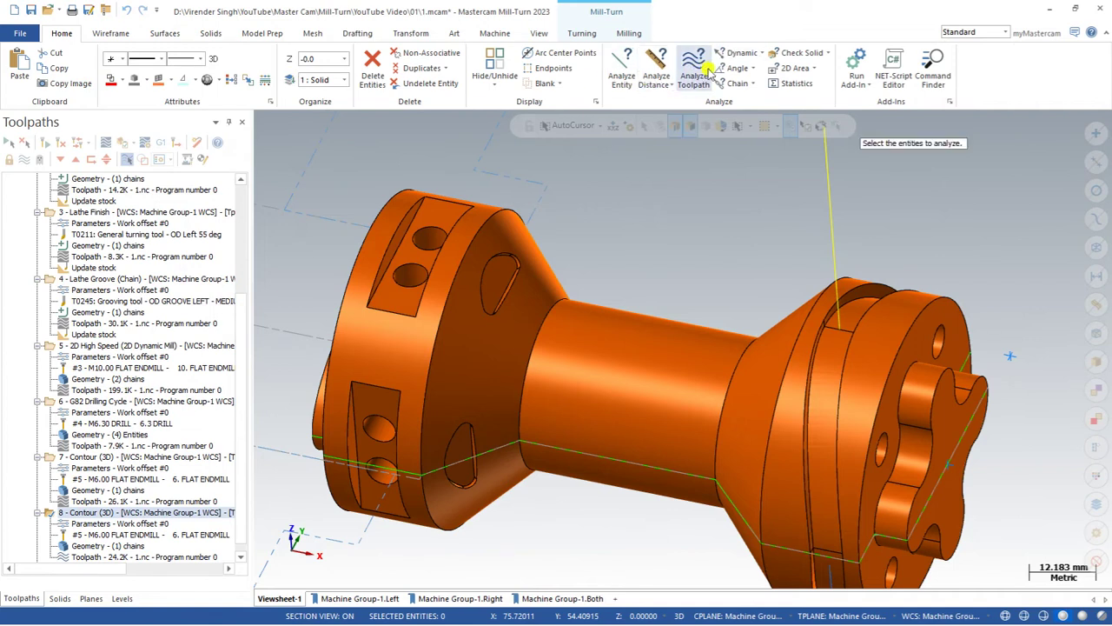
{"action": "scroll", "coordinate": [482, 285], "scroll_direction": "up", "scroll_amount": 6}
{"action": "scroll", "coordinate": [533, 254], "scroll_direction": "up", "scroll_amount": 4}
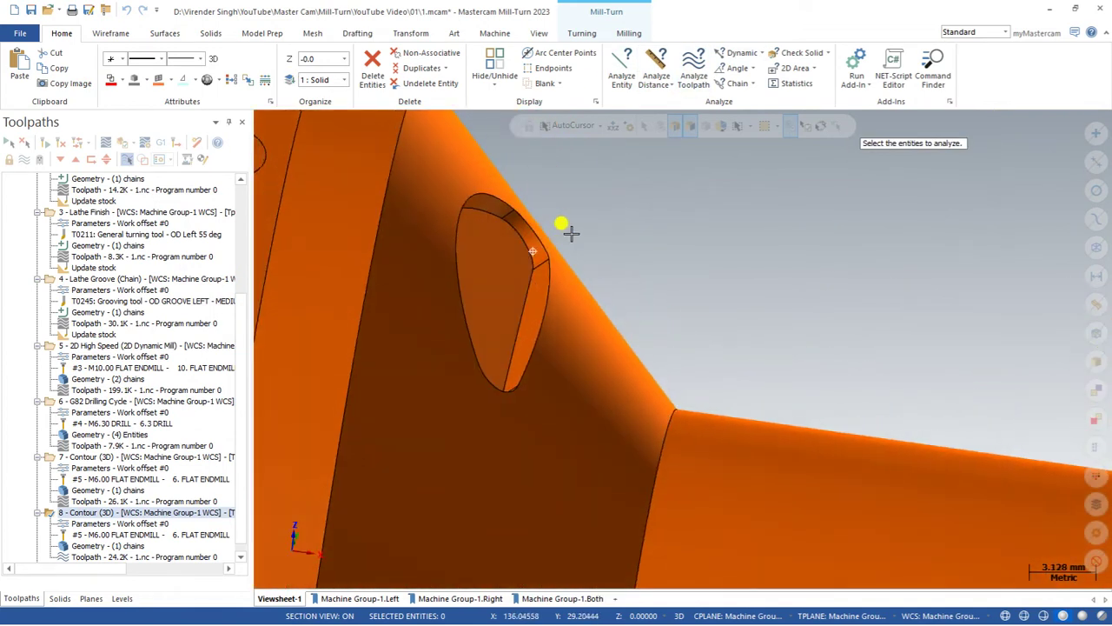
{"action": "left_click", "coordinate": [537, 243]}
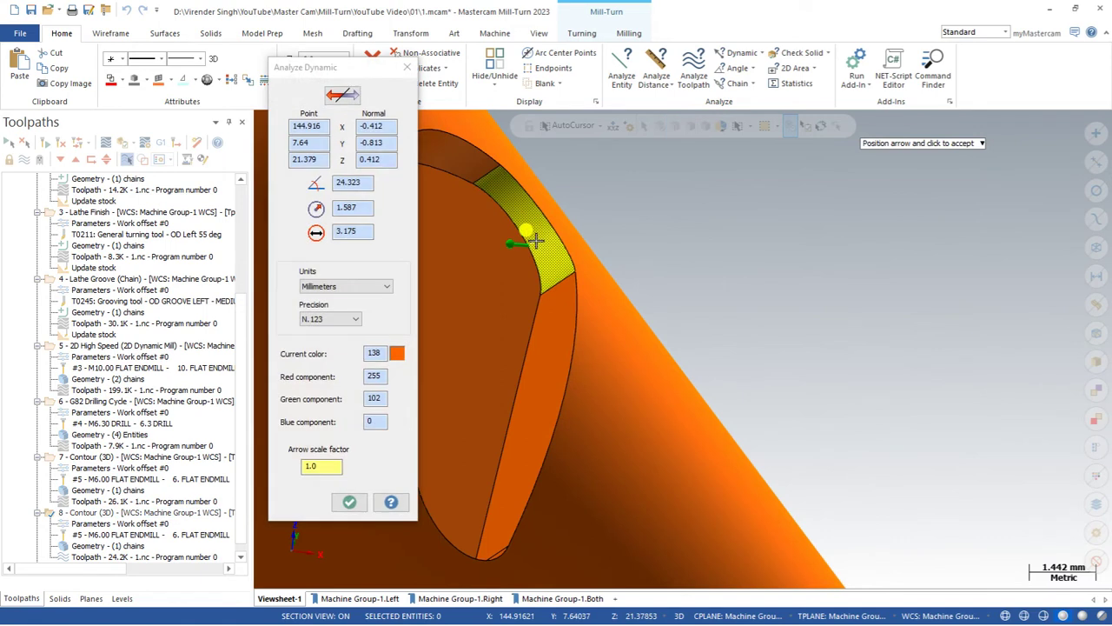
{"action": "key", "text": "Escape"}
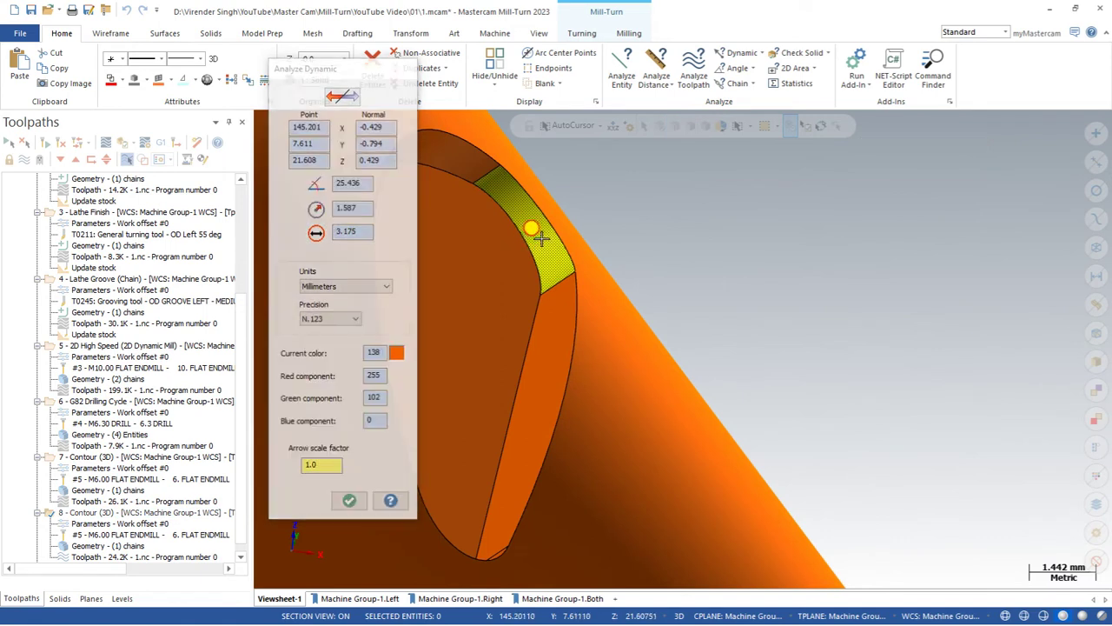
{"action": "scroll", "coordinate": [548, 256], "scroll_direction": "down", "scroll_amount": 5}
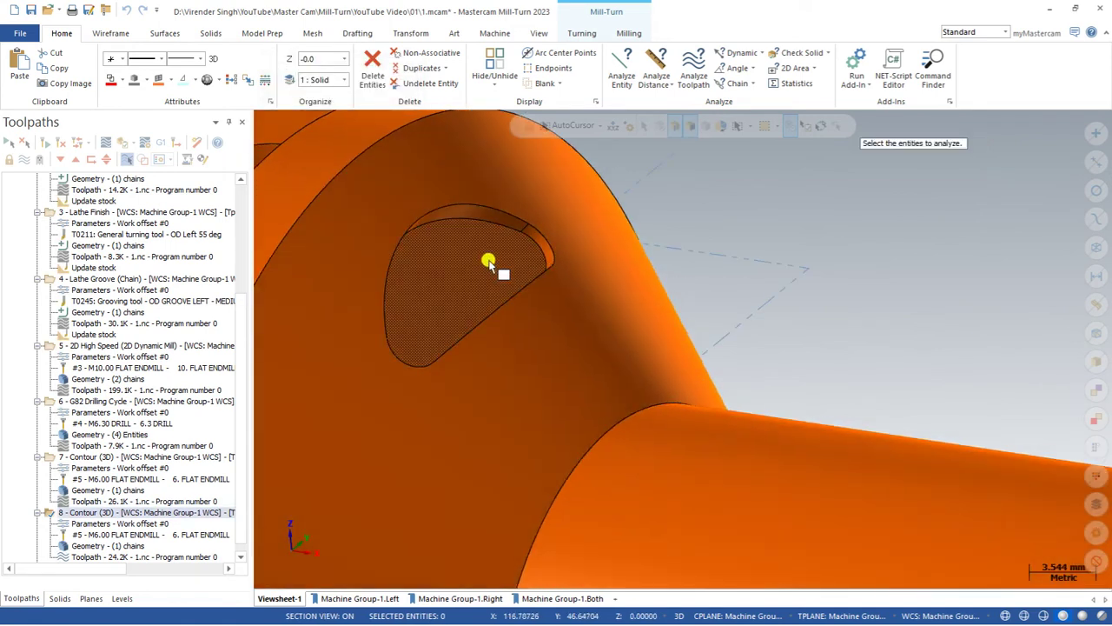
{"action": "scroll", "coordinate": [460, 334], "scroll_direction": "down", "scroll_amount": 2}
{"action": "middle_click_drag", "start_coordinate": [459, 334], "coordinate": [442, 315]}
{"action": "scroll", "coordinate": [478, 319], "scroll_direction": "down", "scroll_amount": 2}
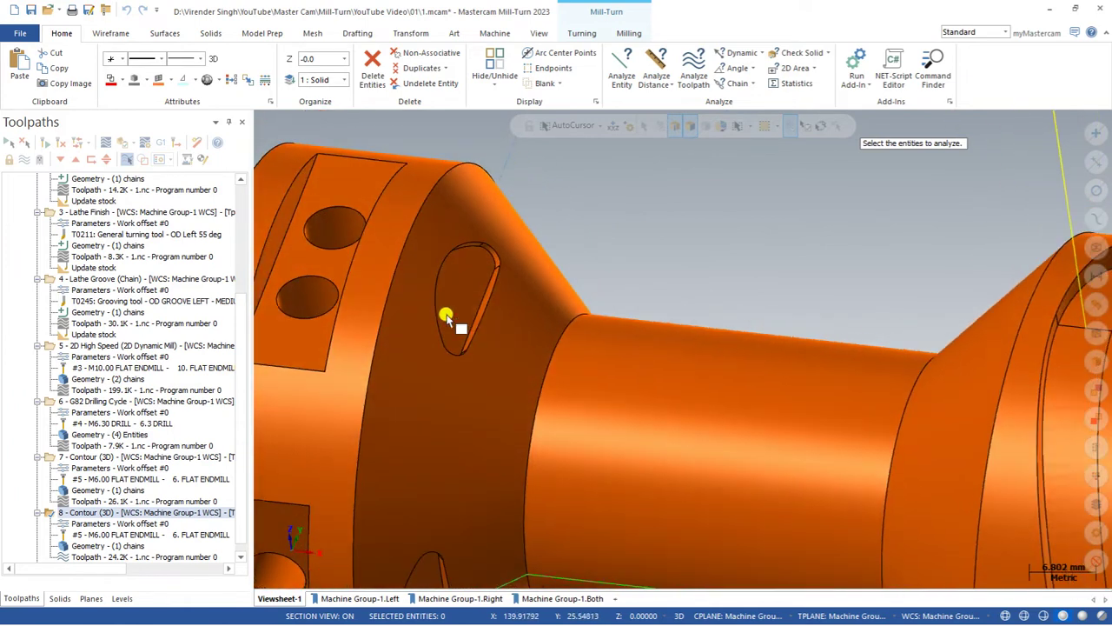
Start a Dynamic Mill toolpath with the conical-face pocket's floor as the machining region and the Stay inside strategy.
{"action": "left_click", "coordinate": [628, 33]}
{"action": "left_click", "coordinate": [214, 79]}
{"action": "left_click", "coordinate": [132, 86]}
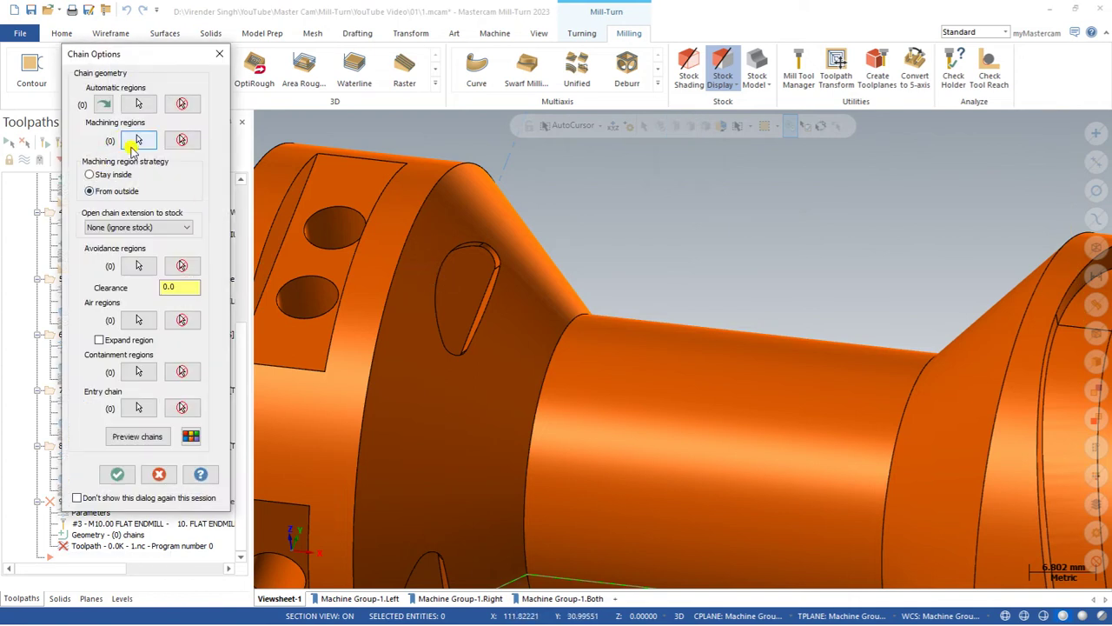
{"action": "left_click", "coordinate": [138, 139]}
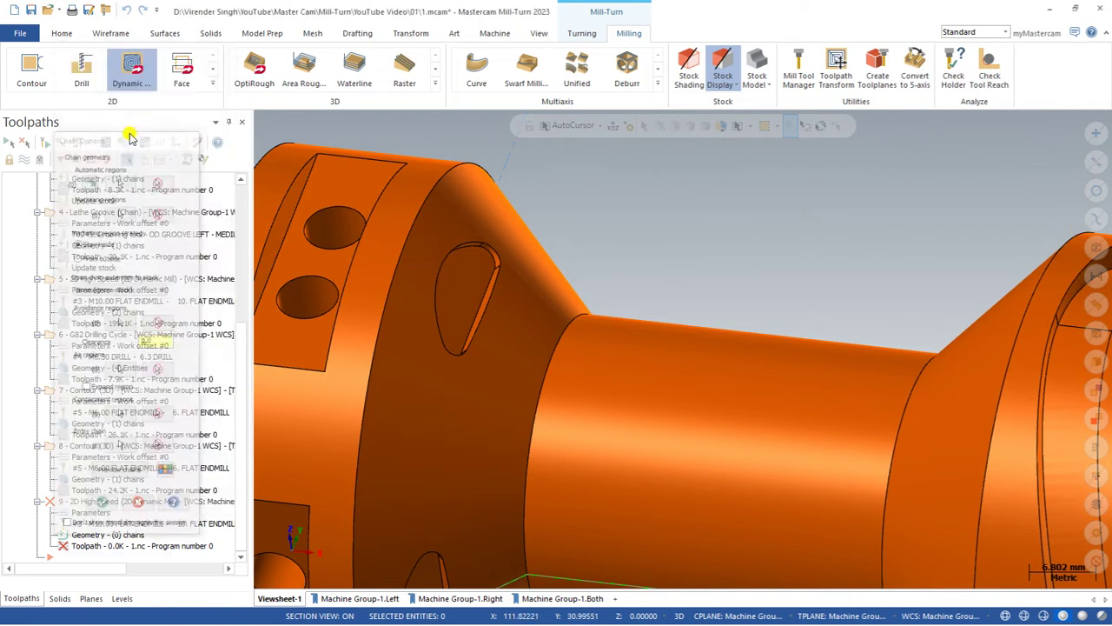
{"action": "left_click", "coordinate": [104, 208]}
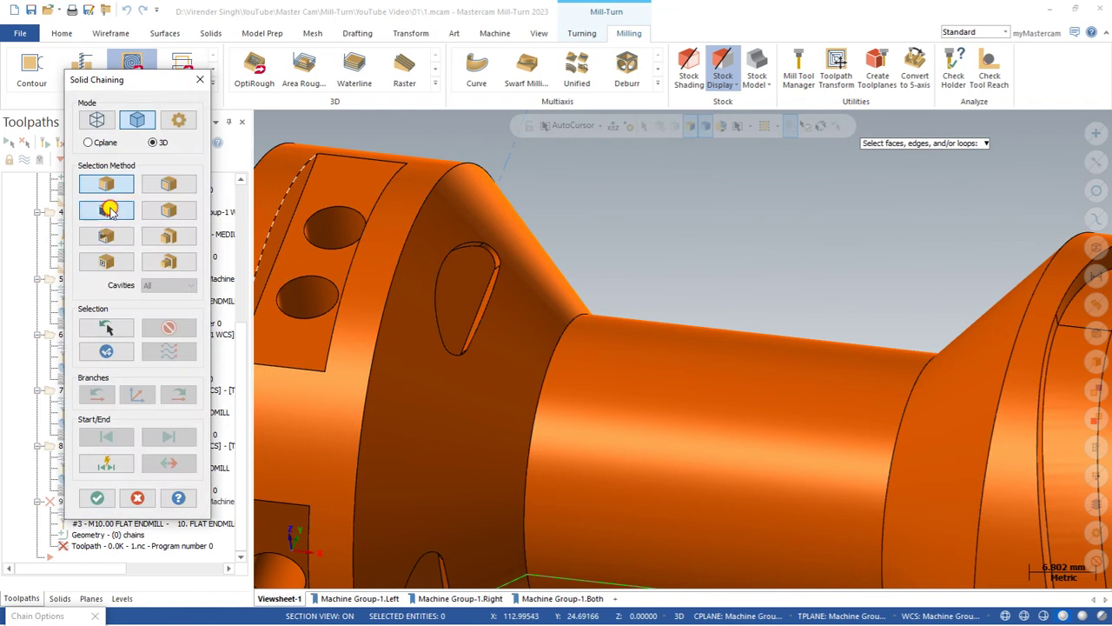
{"action": "left_click", "coordinate": [476, 278]}
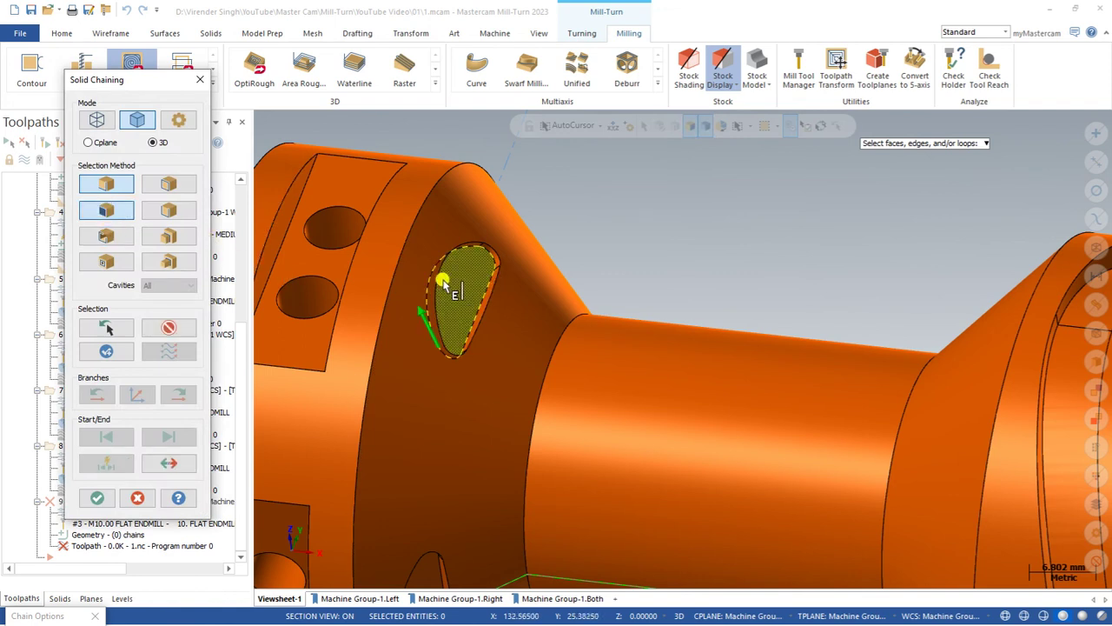
{"action": "middle_click_drag", "start_coordinate": [402, 313], "coordinate": [387, 281]}
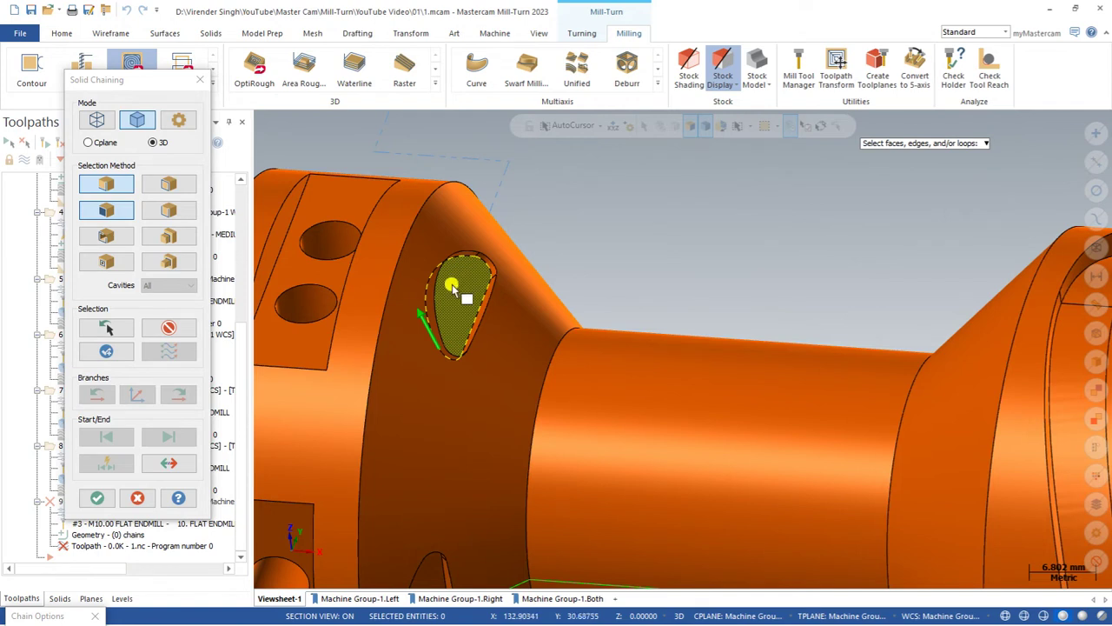
{"action": "left_click", "coordinate": [96, 497]}
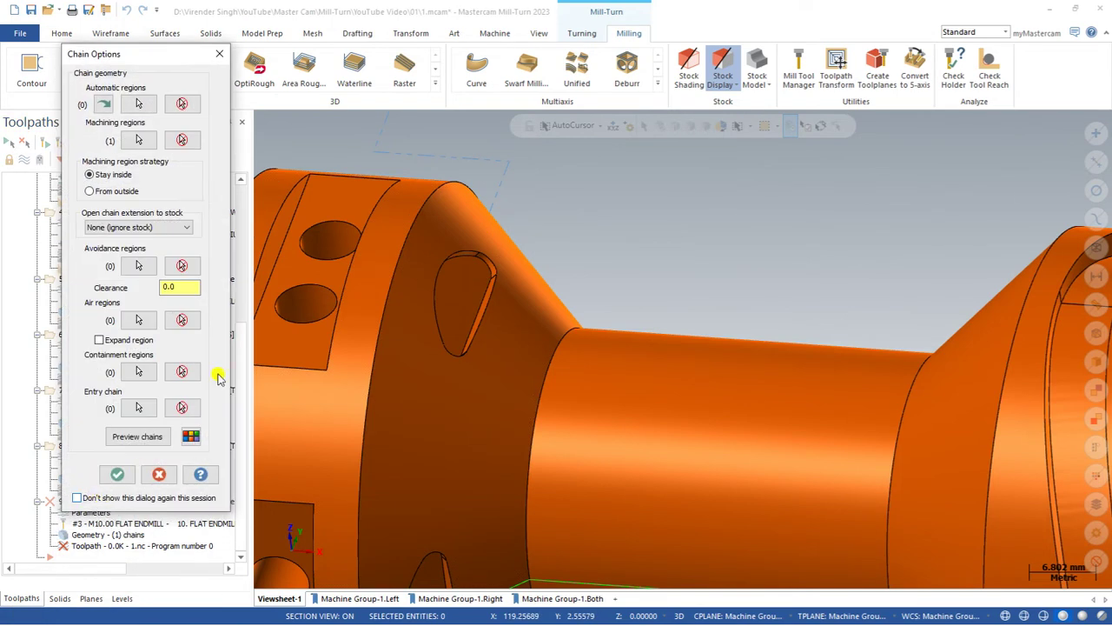
{"action": "left_click", "coordinate": [118, 475]}
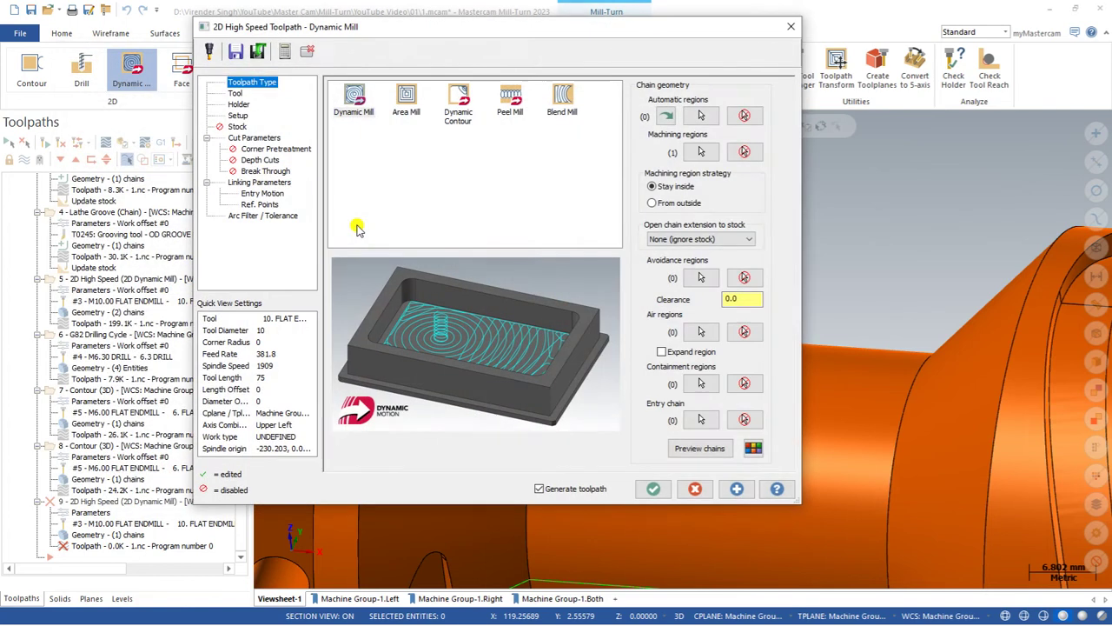
Select the 3 mm flat endmill from the tool library and set the mill type to Plane Rotation with Derive from geometry.
{"action": "left_click", "coordinate": [237, 94]}
{"action": "left_click", "coordinate": [373, 236]}
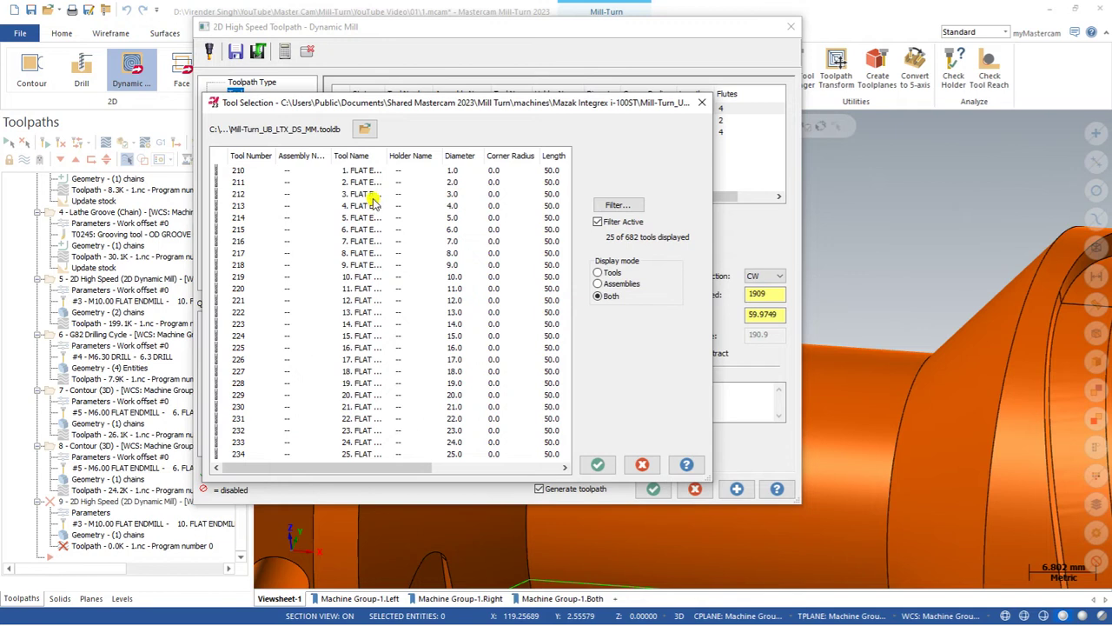
{"action": "double_click", "coordinate": [372, 195]}
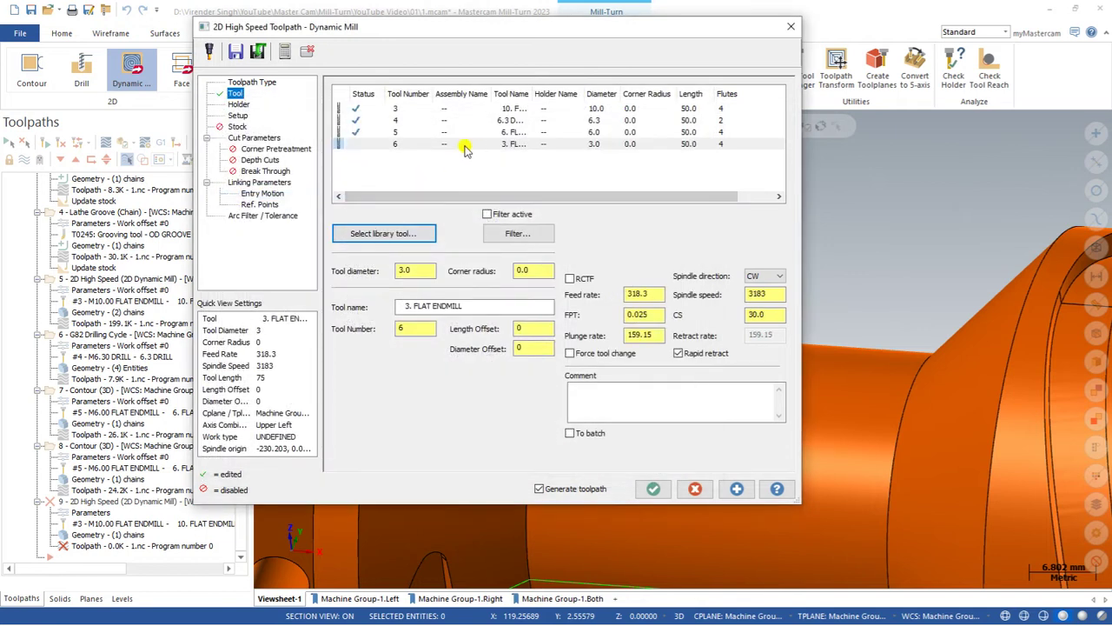
{"action": "left_click", "coordinate": [236, 115]}
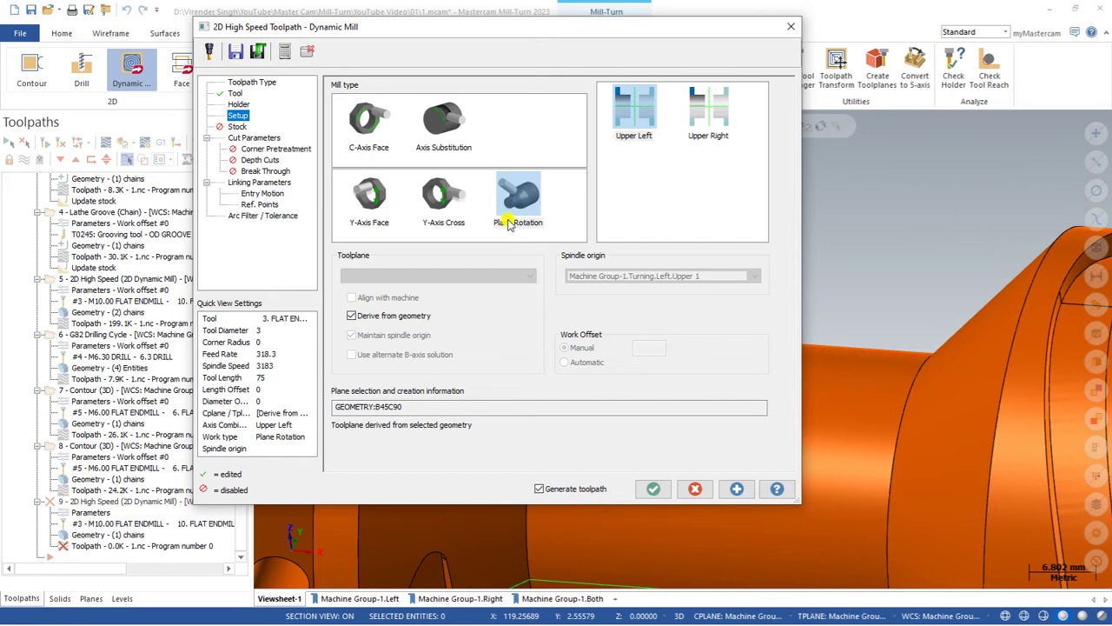
Review the cut, linking and helix entry settings and generate the conical-face pocket's Dynamic Mill toolpath.
{"action": "left_click", "coordinate": [252, 137]}
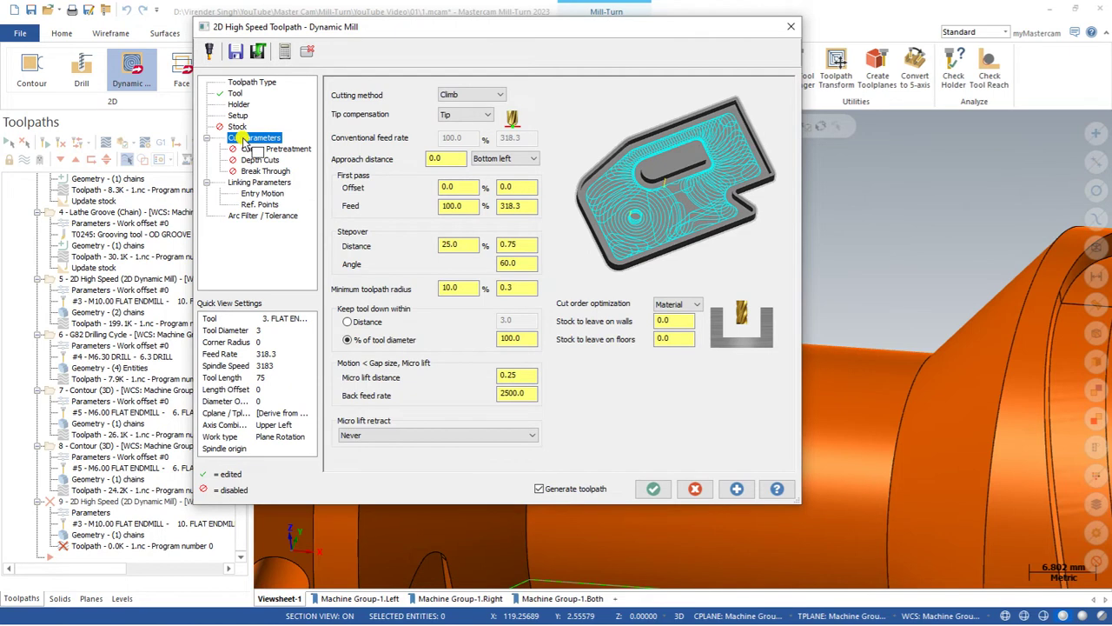
{"action": "left_click", "coordinate": [254, 183]}
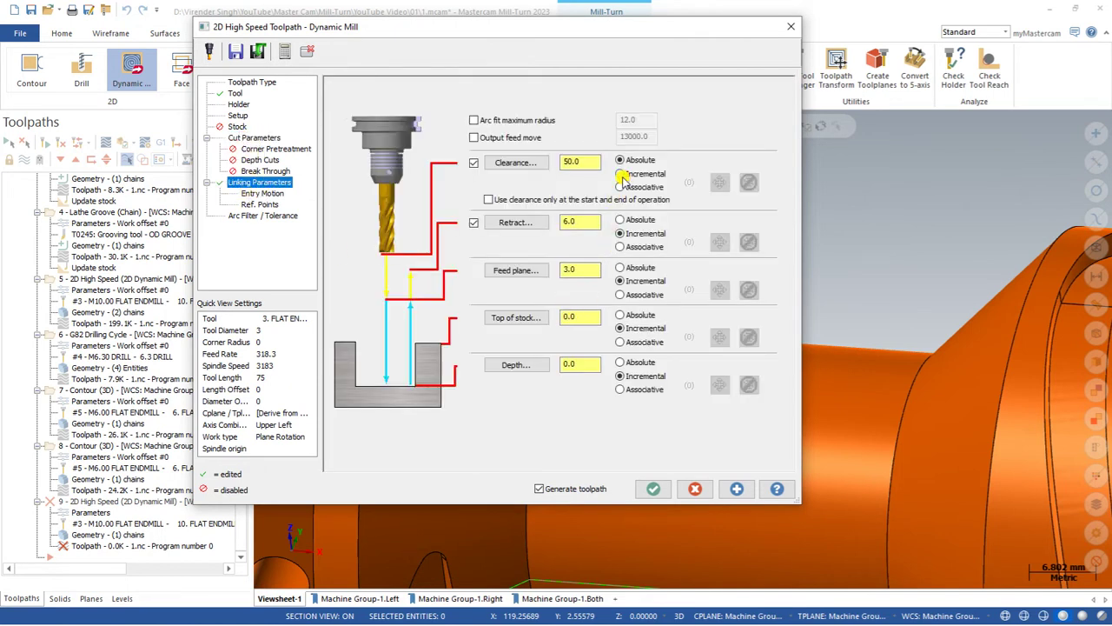
{"action": "left_click", "coordinate": [268, 193]}
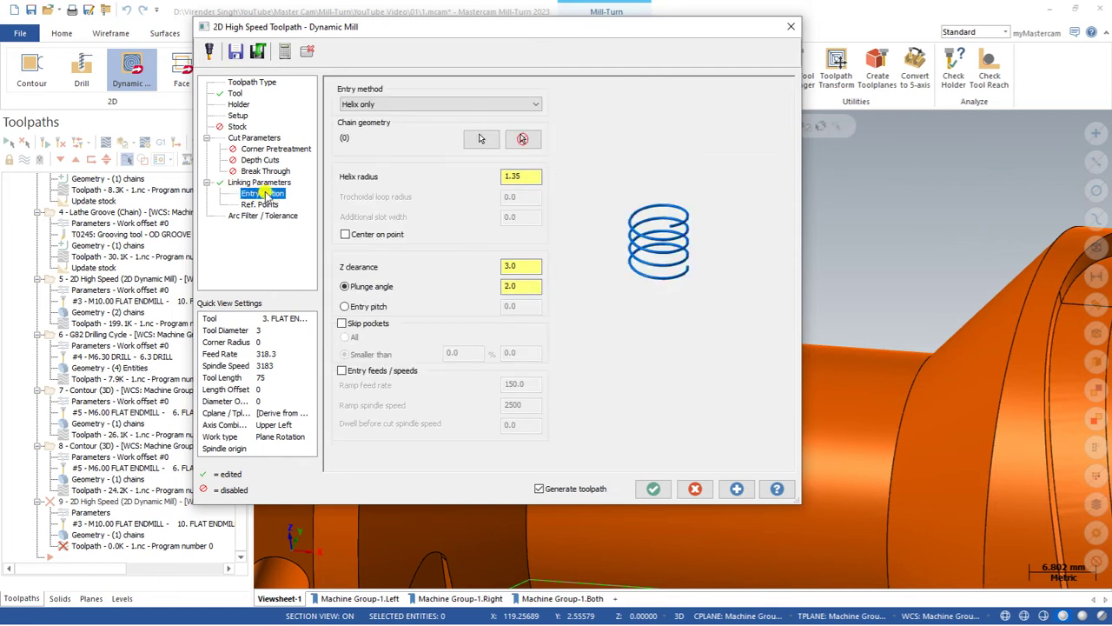
{"action": "left_click", "coordinate": [650, 489]}
{"action": "scroll", "coordinate": [488, 331], "scroll_direction": "up", "scroll_amount": 2}
{"action": "middle_click_drag", "start_coordinate": [488, 331], "coordinate": [464, 328]}
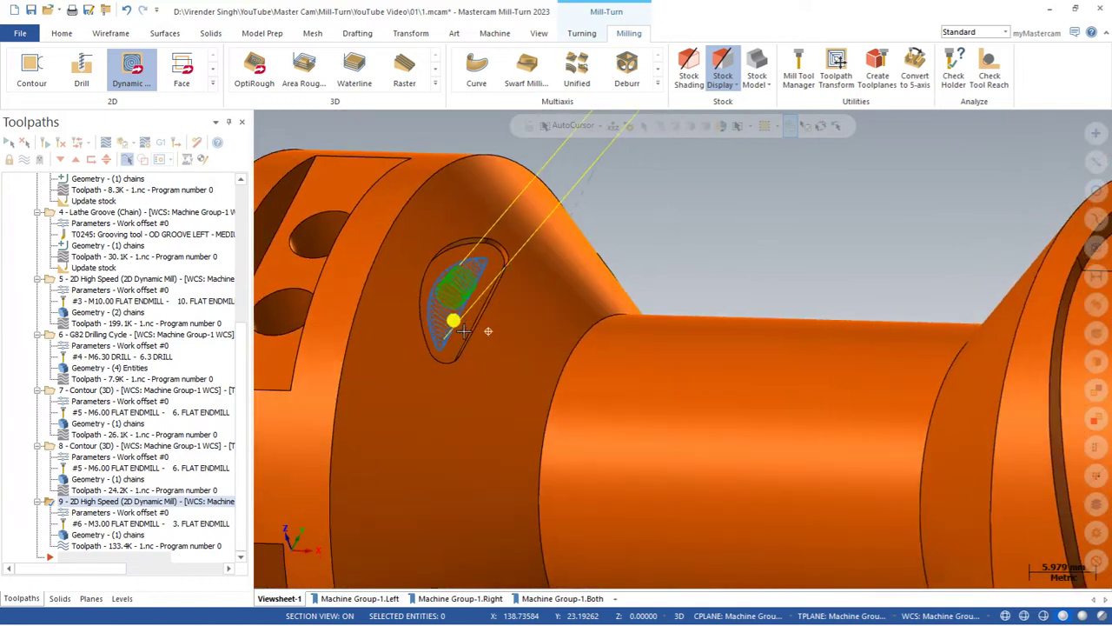
Backplot the pocket's Dynamic Mill toolpath and examine the tilted tool's motion from the front and up close.
{"action": "left_click", "coordinate": [102, 144]}
{"action": "middle_click_drag", "start_coordinate": [423, 336], "coordinate": [455, 270]}
{"action": "right_click", "coordinate": [619, 267]}
{"action": "left_click", "coordinate": [629, 356]}
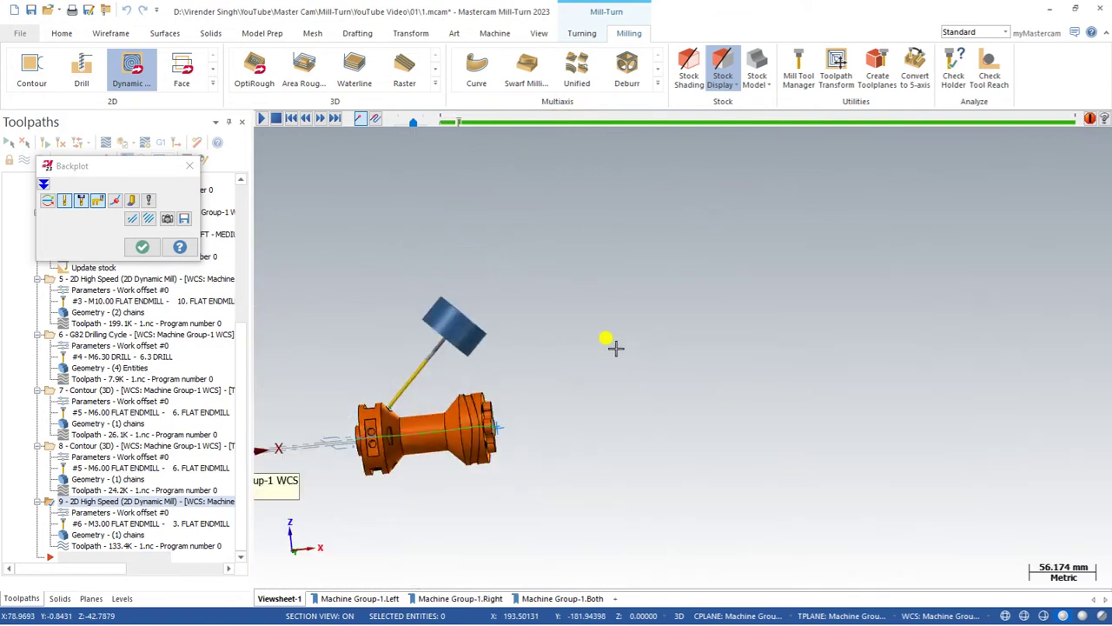
{"action": "scroll", "coordinate": [400, 396], "scroll_direction": "up", "scroll_amount": 5}
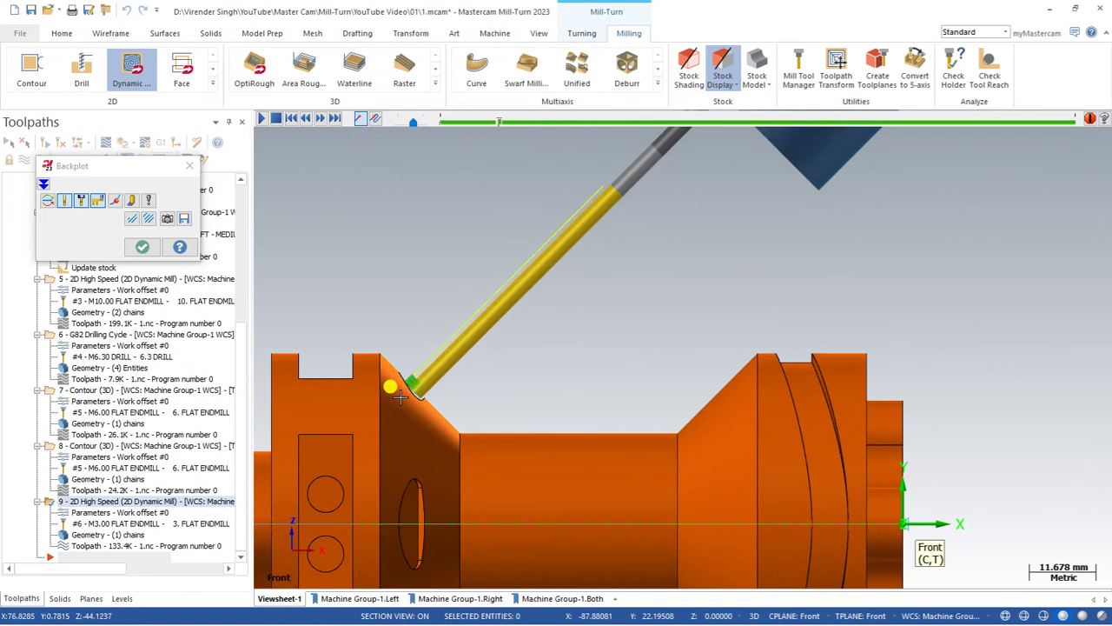
{"action": "middle_click_drag", "start_coordinate": [399, 396], "coordinate": [422, 346]}
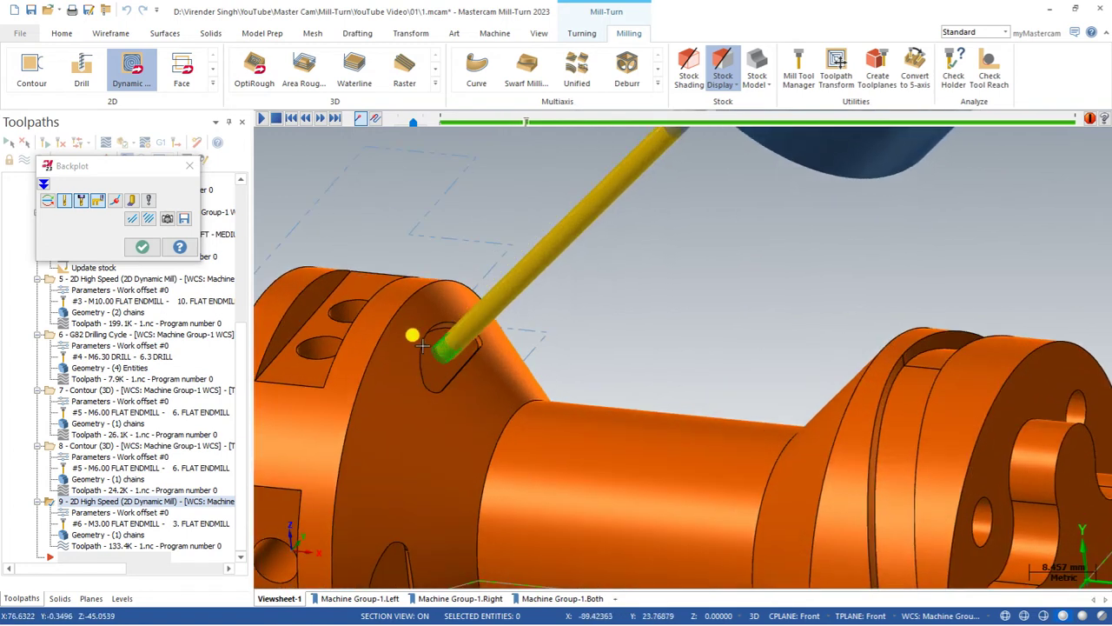
{"action": "scroll", "coordinate": [422, 345], "scroll_direction": "up", "scroll_amount": 2}
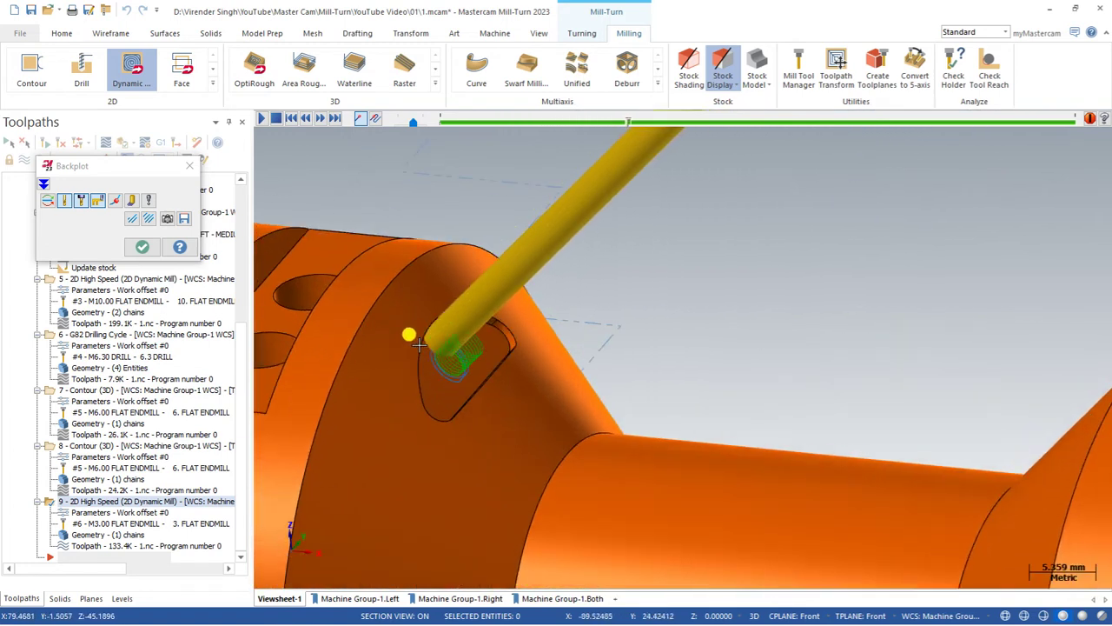
{"action": "left_click", "coordinate": [142, 246]}
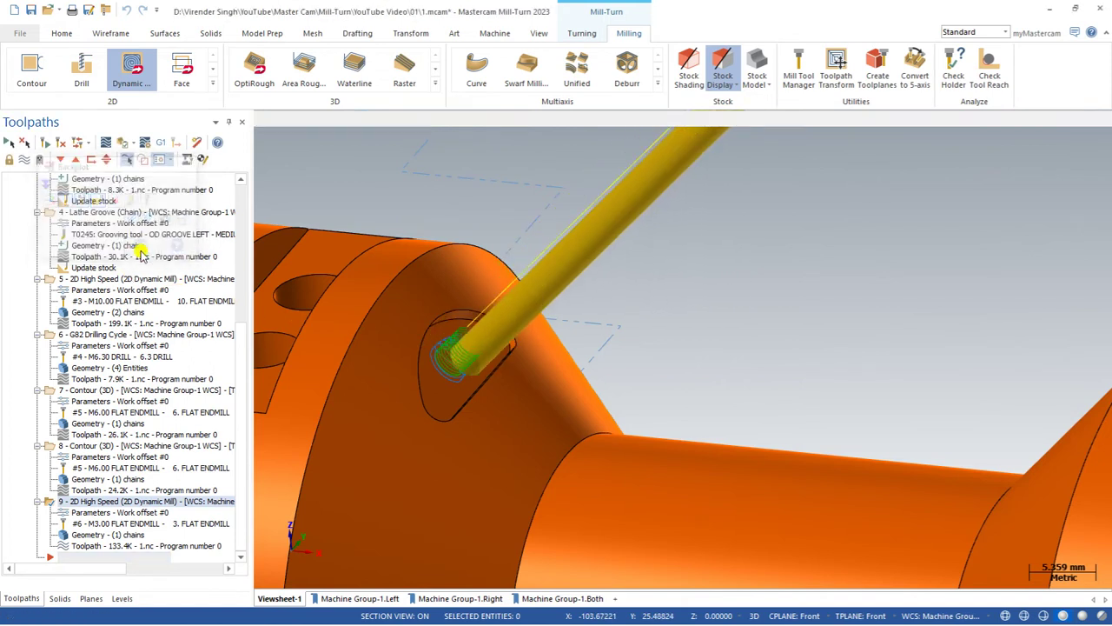
Try a Z clearance of 1 mm for the pocket toolpath's helix entry and regenerate it.
{"action": "left_click", "coordinate": [96, 511]}
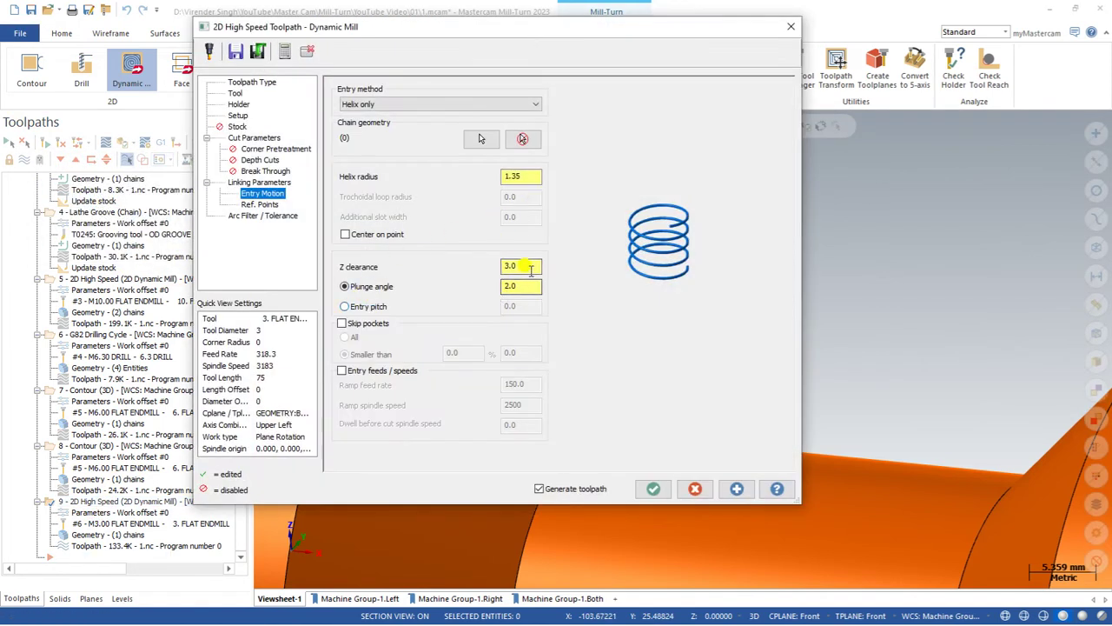
{"action": "left_click", "coordinate": [531, 266]}
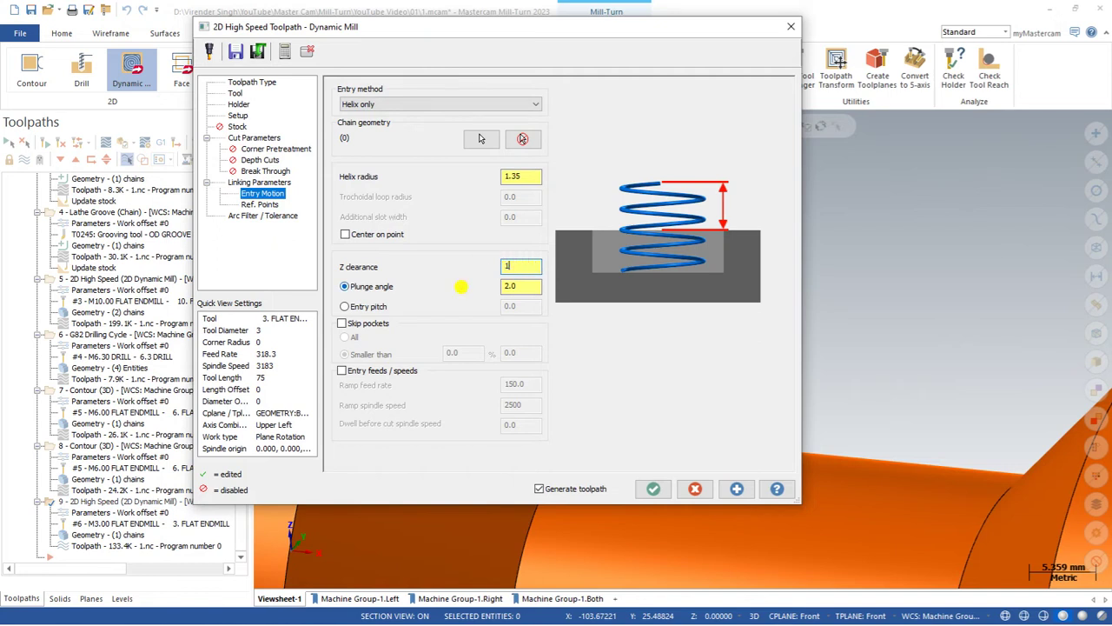
{"action": "left_click", "coordinate": [652, 489]}
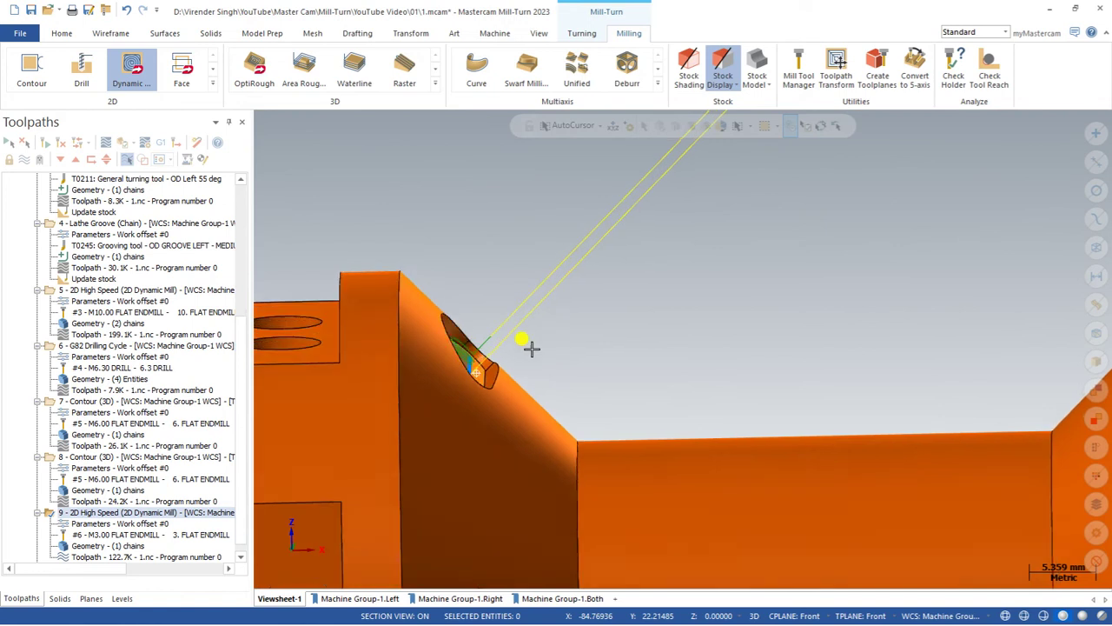
Set the pocket toolpath's helix entry Z clearance to 2 mm and regenerate it.
{"action": "left_click", "coordinate": [98, 523]}
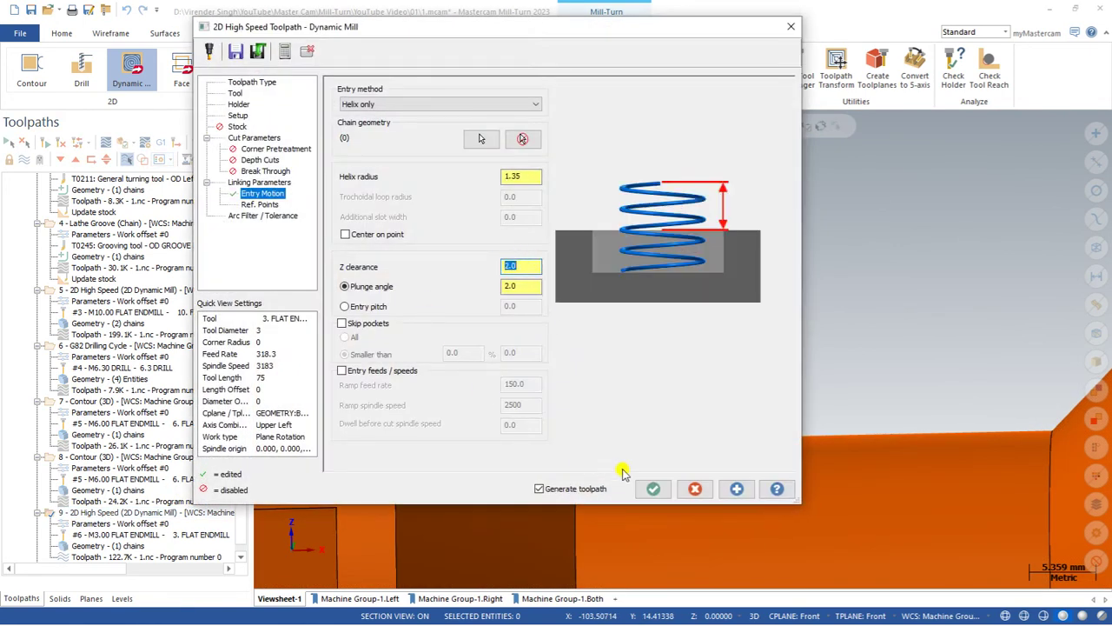
{"action": "left_click", "coordinate": [652, 489]}
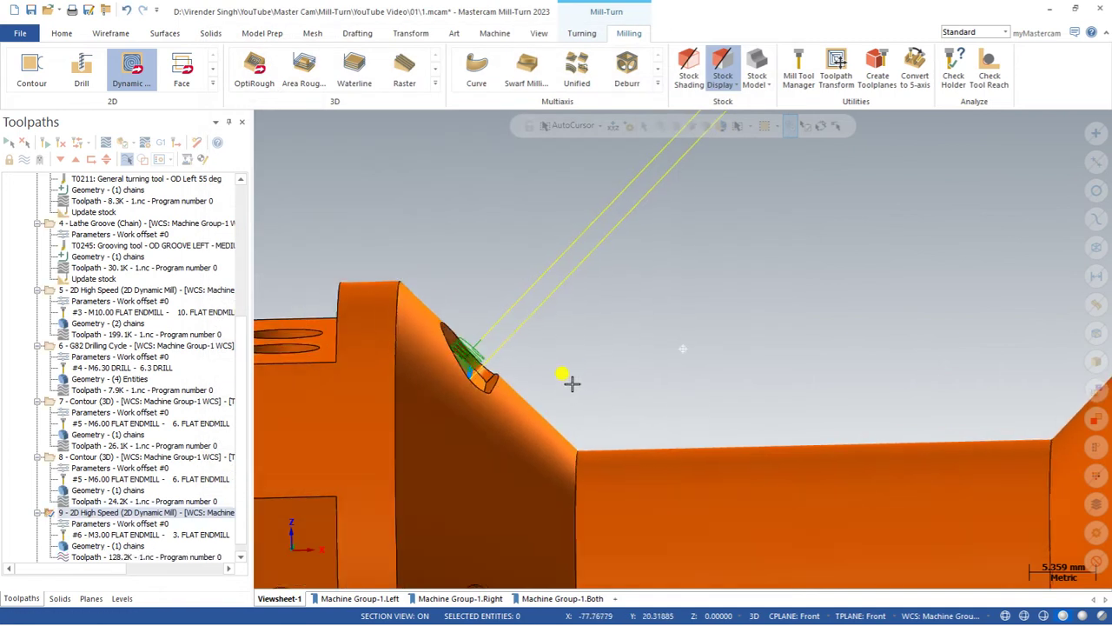
Examine the regenerated pocket toolpath and the matching pockets around the conical face from front, top and angled views.
{"action": "middle_click_drag", "start_coordinate": [572, 383], "coordinate": [516, 344]}
{"action": "scroll", "coordinate": [502, 304], "scroll_direction": "down", "scroll_amount": 3}
{"action": "right_click", "coordinate": [498, 266]}
{"action": "left_click", "coordinate": [529, 349]}
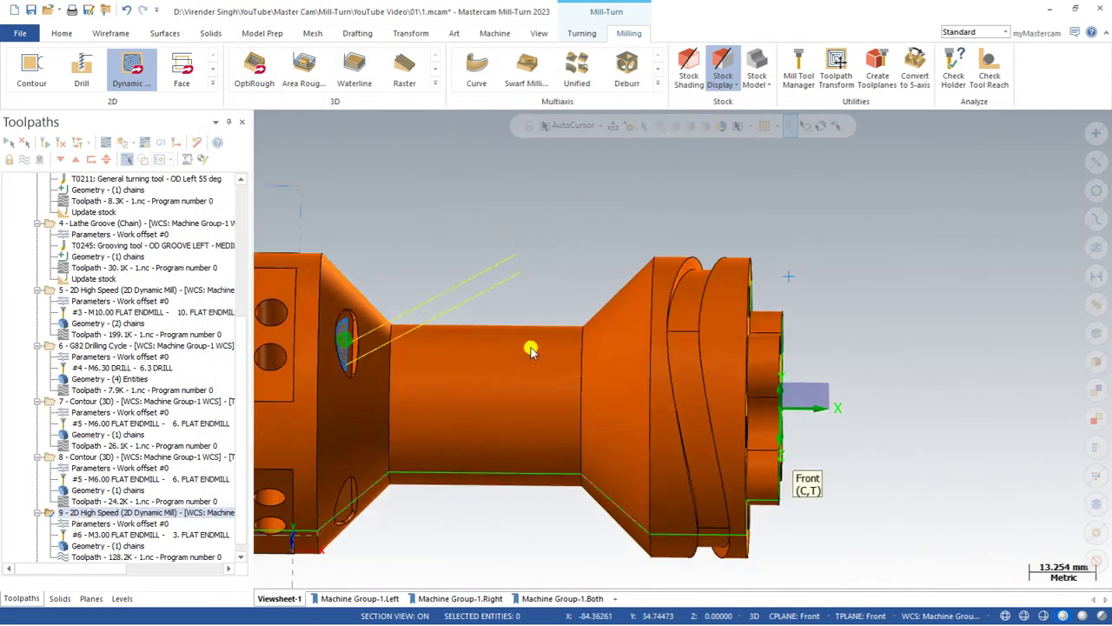
{"action": "scroll", "coordinate": [350, 318], "scroll_direction": "up", "scroll_amount": 4}
{"action": "scroll", "coordinate": [396, 382], "scroll_direction": "down", "scroll_amount": 5}
{"action": "middle_click_drag", "start_coordinate": [417, 405], "coordinate": [369, 326]}
{"action": "scroll", "coordinate": [395, 329], "scroll_direction": "up", "scroll_amount": 5}
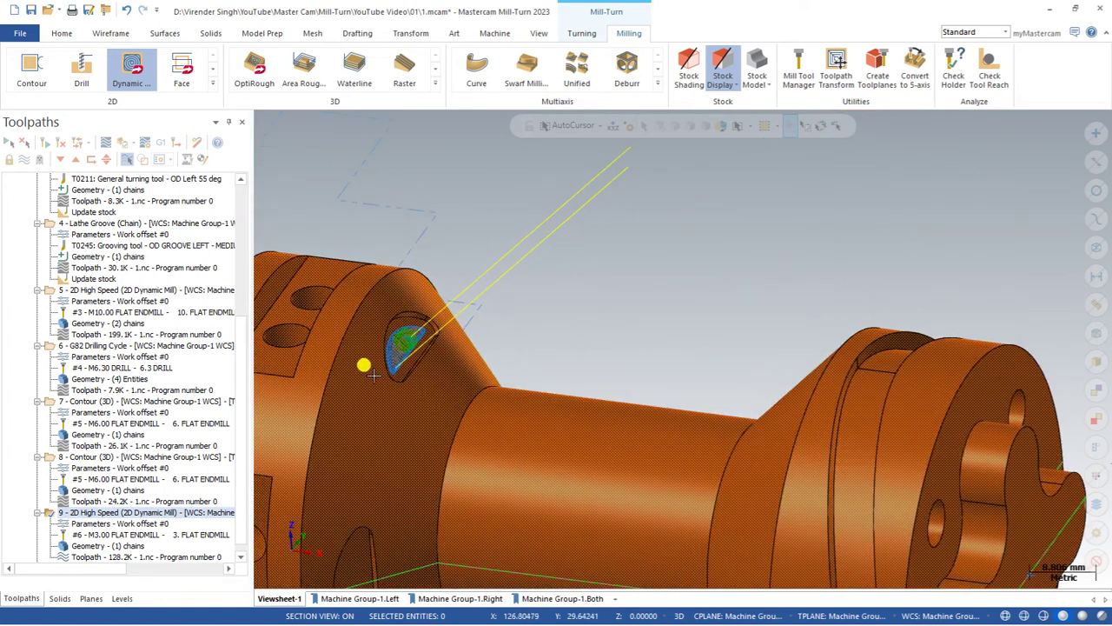
{"action": "scroll", "coordinate": [455, 305], "scroll_direction": "down", "scroll_amount": 5}
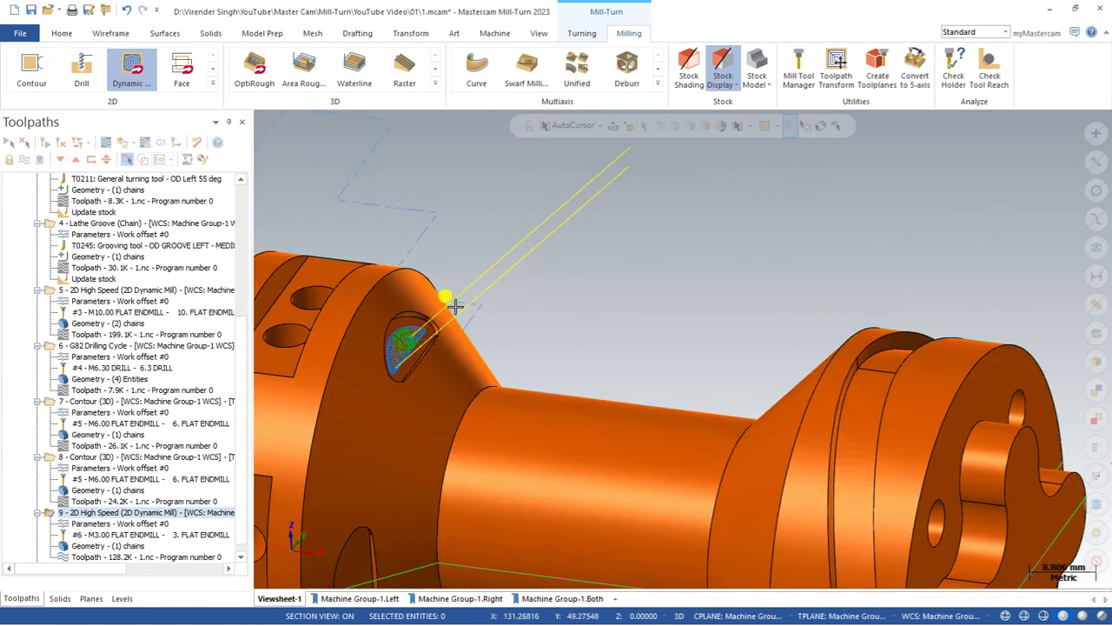
{"action": "right_click", "coordinate": [556, 246]}
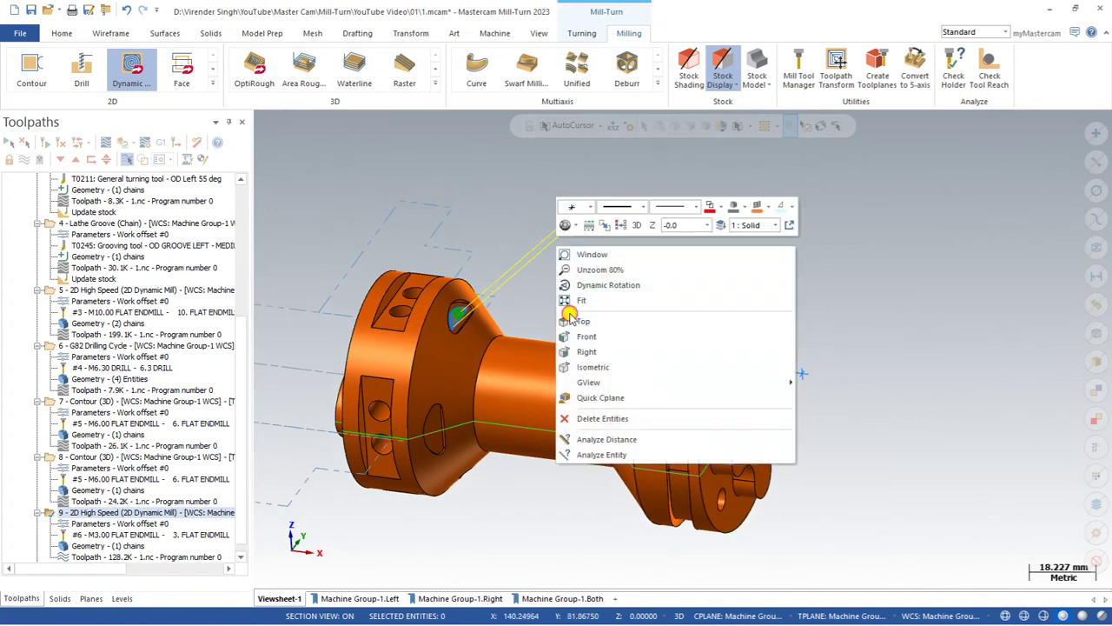
{"action": "left_click", "coordinate": [565, 321]}
{"action": "scroll", "coordinate": [564, 344], "scroll_direction": "down", "scroll_amount": 5}
{"action": "scroll", "coordinate": [565, 348], "scroll_direction": "up", "scroll_amount": 2}
{"action": "scroll", "coordinate": [527, 264], "scroll_direction": "up", "scroll_amount": 3}
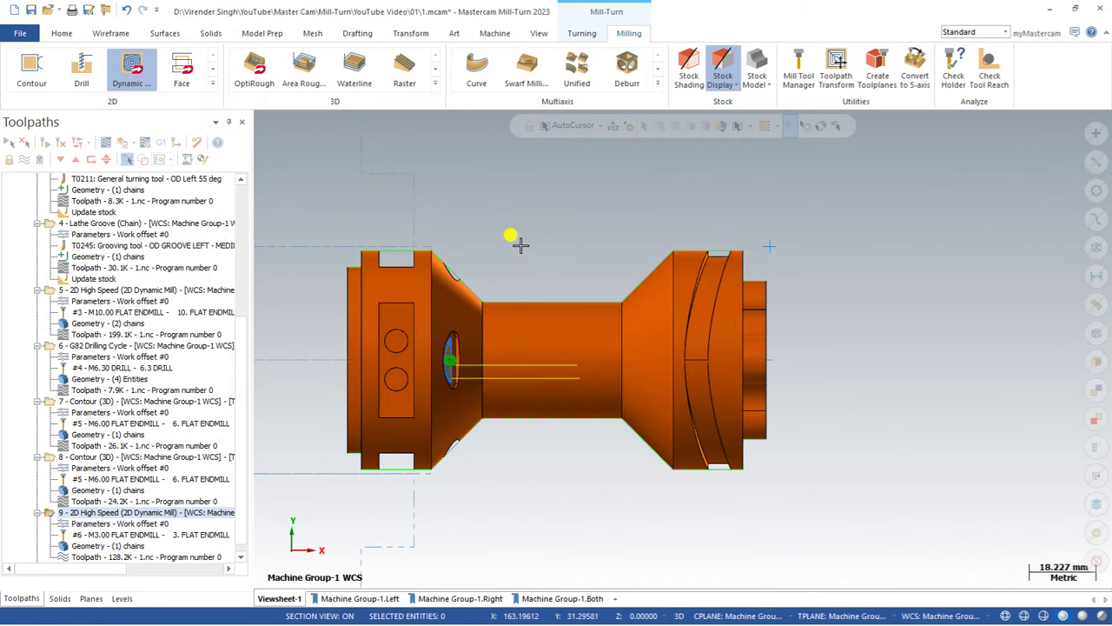
{"action": "scroll", "coordinate": [517, 246], "scroll_direction": "down", "scroll_amount": 3}
{"action": "scroll", "coordinate": [512, 249], "scroll_direction": "up", "scroll_amount": 1}
{"action": "middle_click_drag", "start_coordinate": [505, 256], "coordinate": [505, 219]}
{"action": "scroll", "coordinate": [398, 217], "scroll_direction": "up", "scroll_amount": 2}
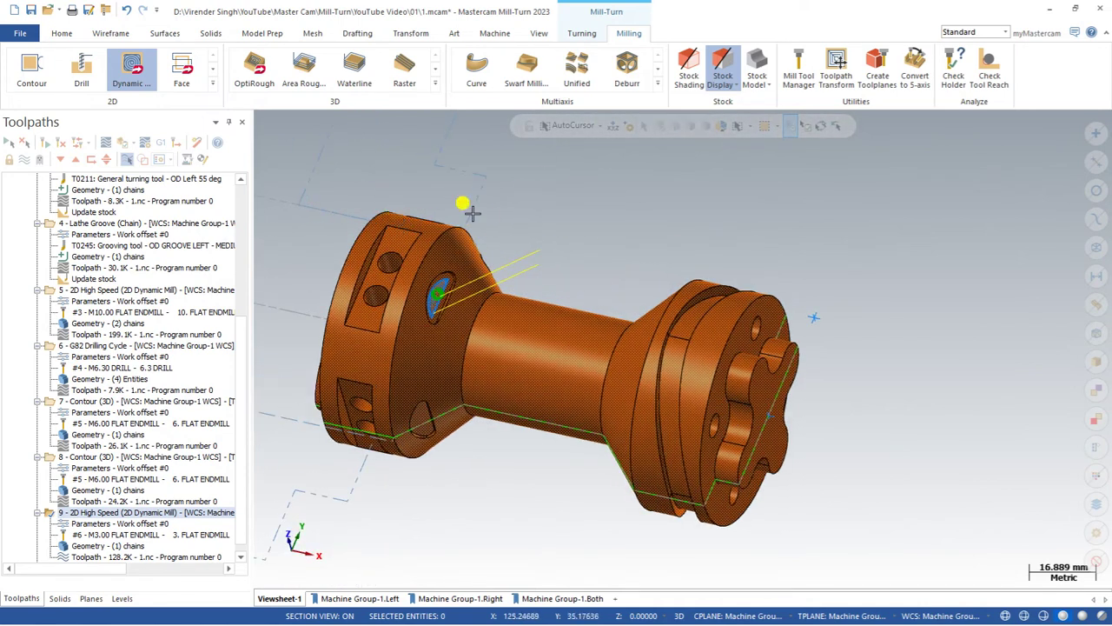
Transform the pocket's Dynamic Mill operation with Rotary Rotate, using 3 instances at 90° in the Upper Left plane-rotation setup.
{"action": "left_click", "coordinate": [835, 69]}
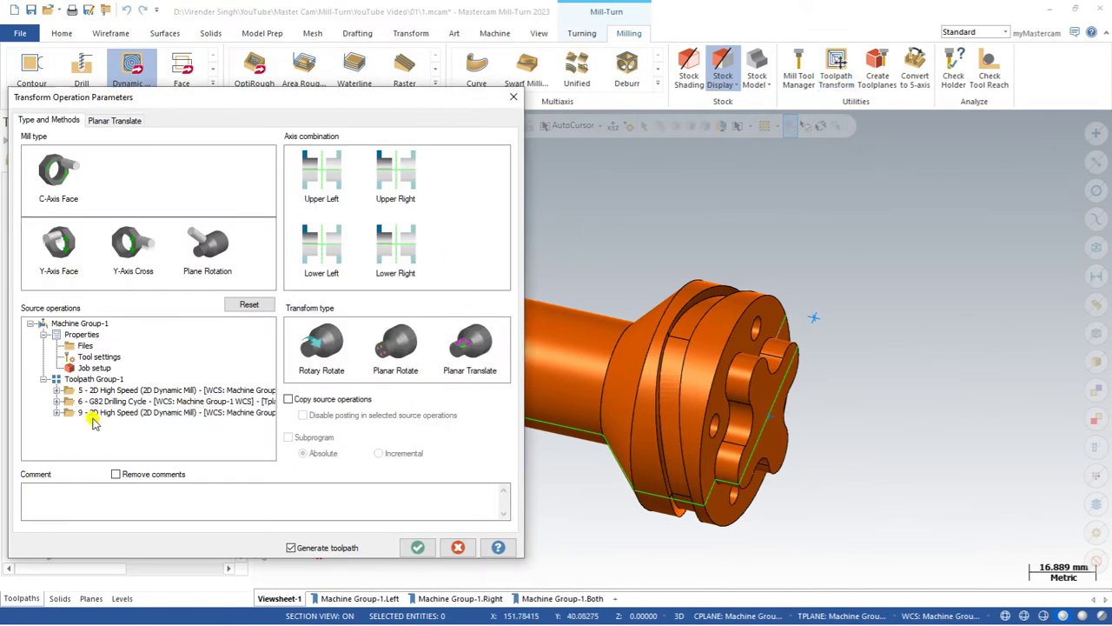
{"action": "left_click", "coordinate": [90, 413]}
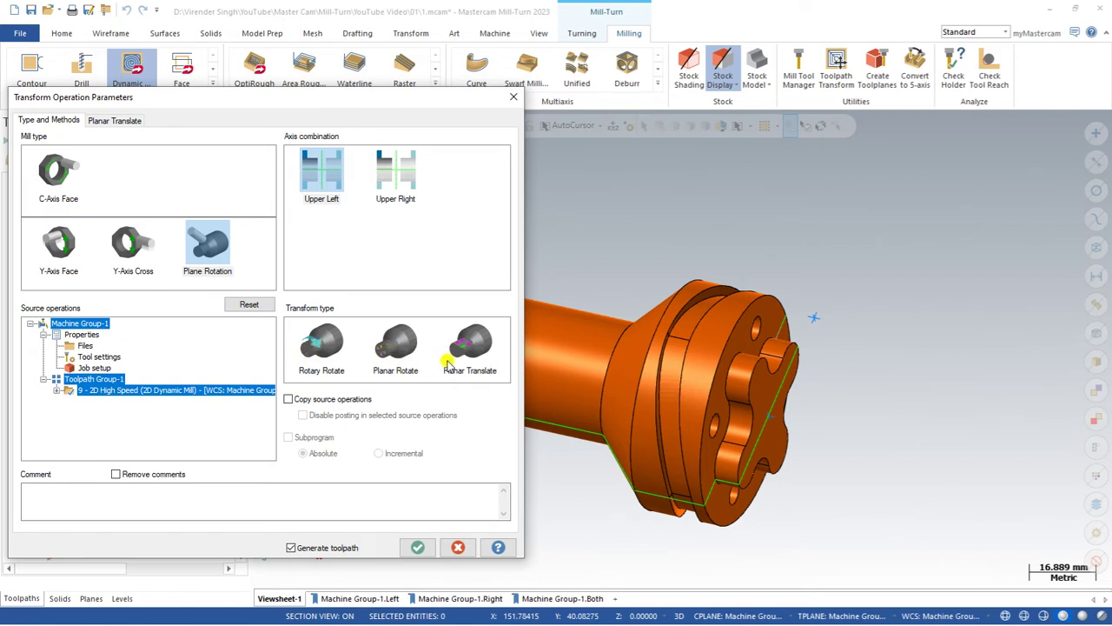
{"action": "left_click", "coordinate": [317, 345]}
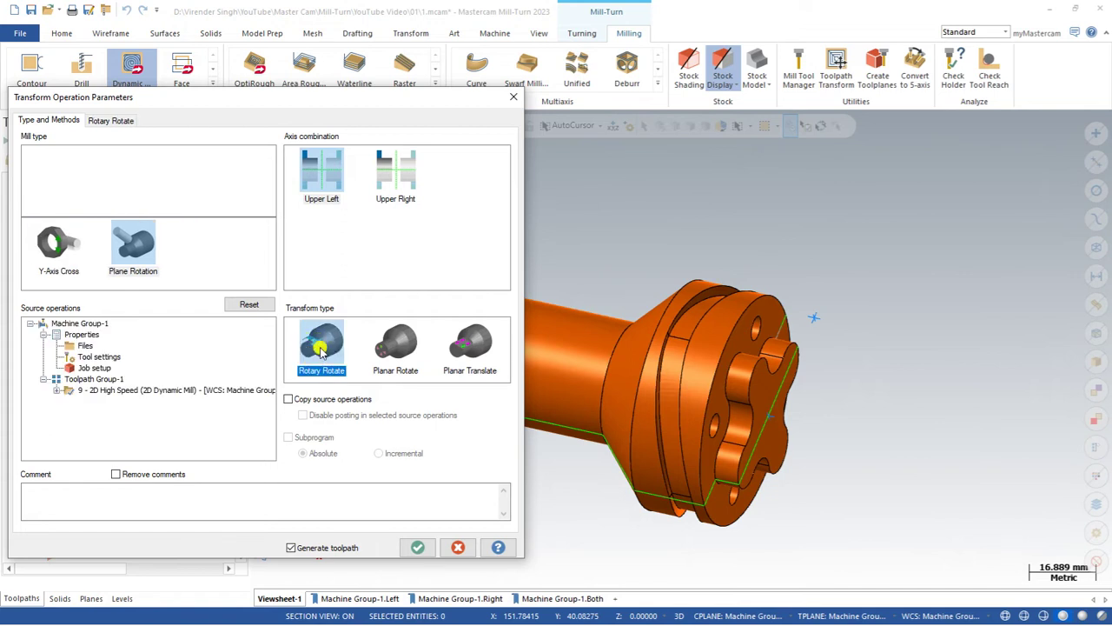
{"action": "left_click", "coordinate": [111, 121]}
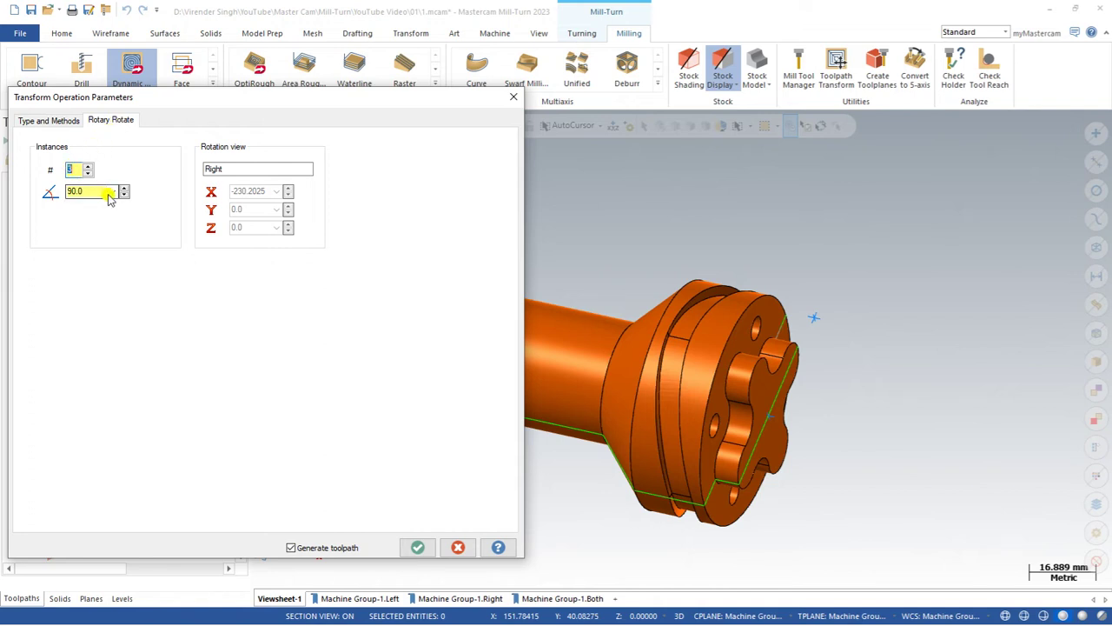
{"action": "left_click", "coordinate": [412, 548]}
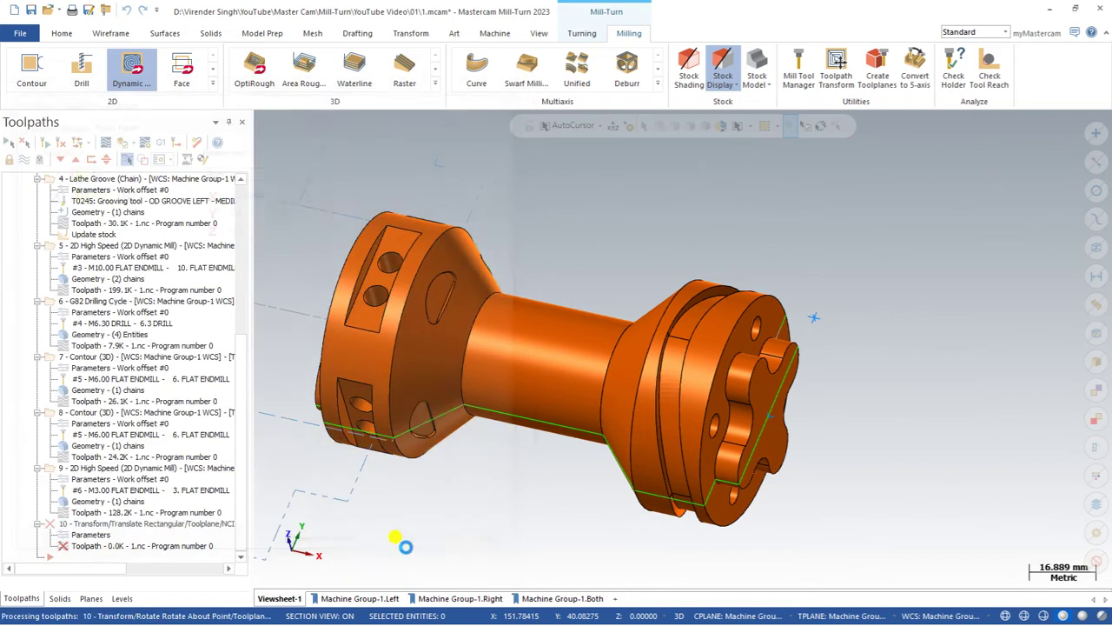
{"action": "scroll", "coordinate": [421, 477], "scroll_direction": "down", "scroll_amount": 1}
{"action": "middle_click_drag", "start_coordinate": [420, 473], "coordinate": [397, 458]}
{"action": "scroll", "coordinate": [398, 455], "scroll_direction": "down", "scroll_amount": 2}
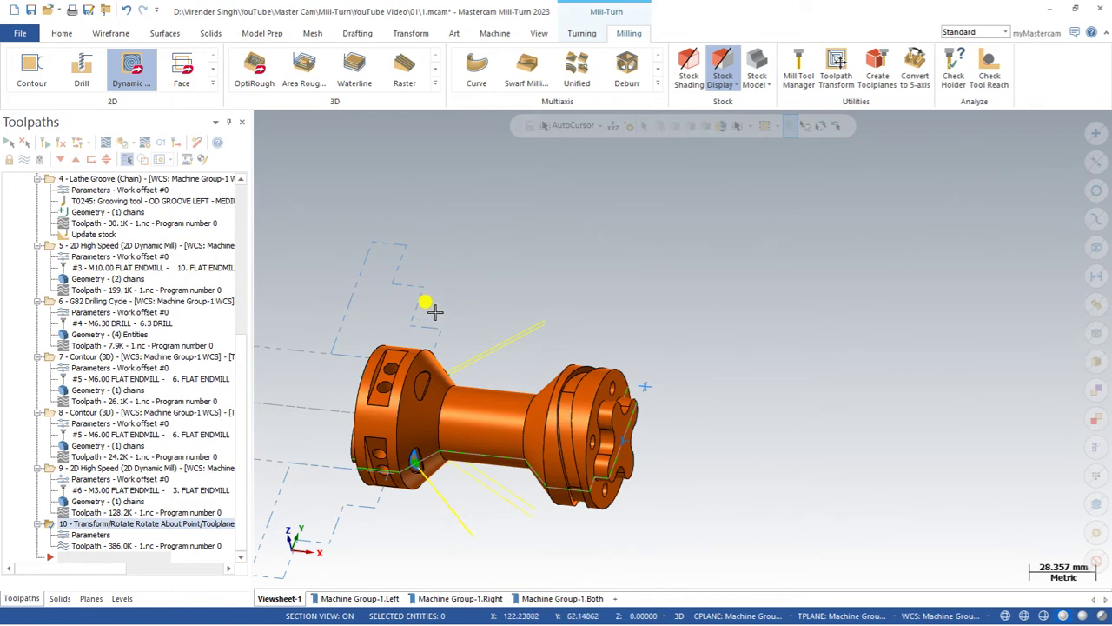
Select all toolpath operations, open them in Code Expert's Sync Manager, and expand all operations in both streams.
{"action": "left_click", "coordinate": [11, 144]}
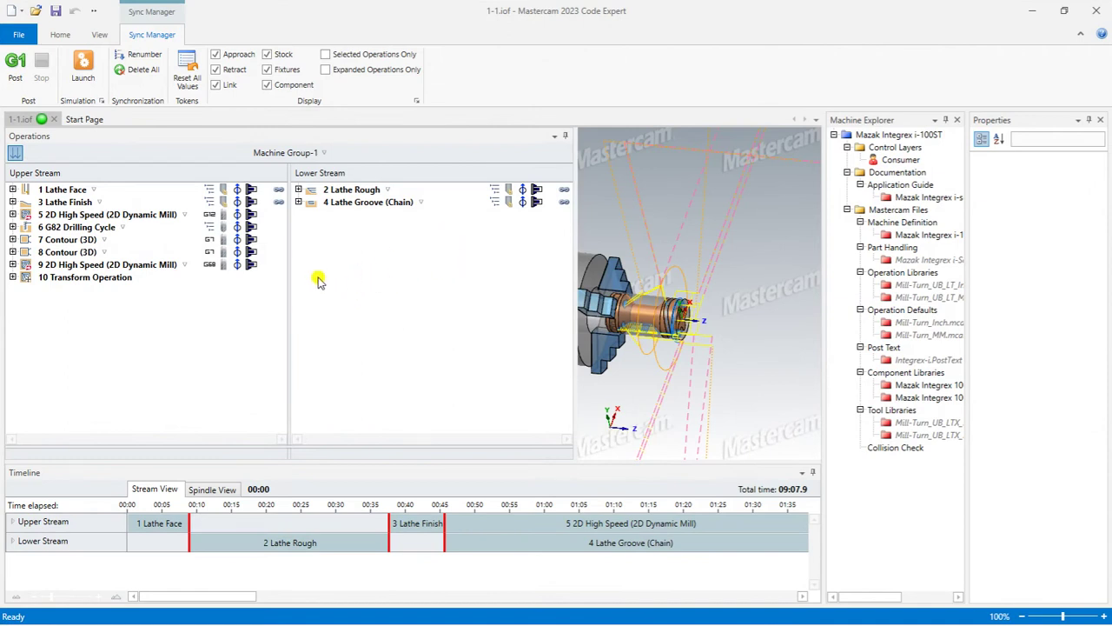
{"action": "right_click", "coordinate": [313, 191]}
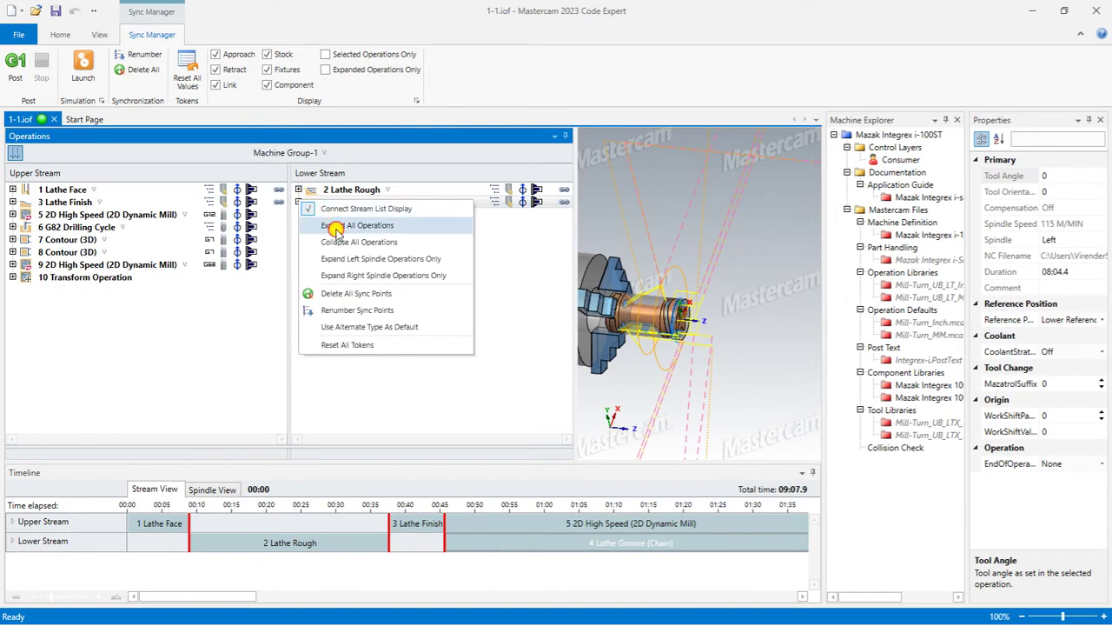
{"action": "left_click", "coordinate": [335, 224]}
{"action": "scroll", "coordinate": [348, 248], "scroll_direction": "down", "scroll_amount": 5}
{"action": "scroll", "coordinate": [374, 265], "scroll_direction": "up", "scroll_amount": 2}
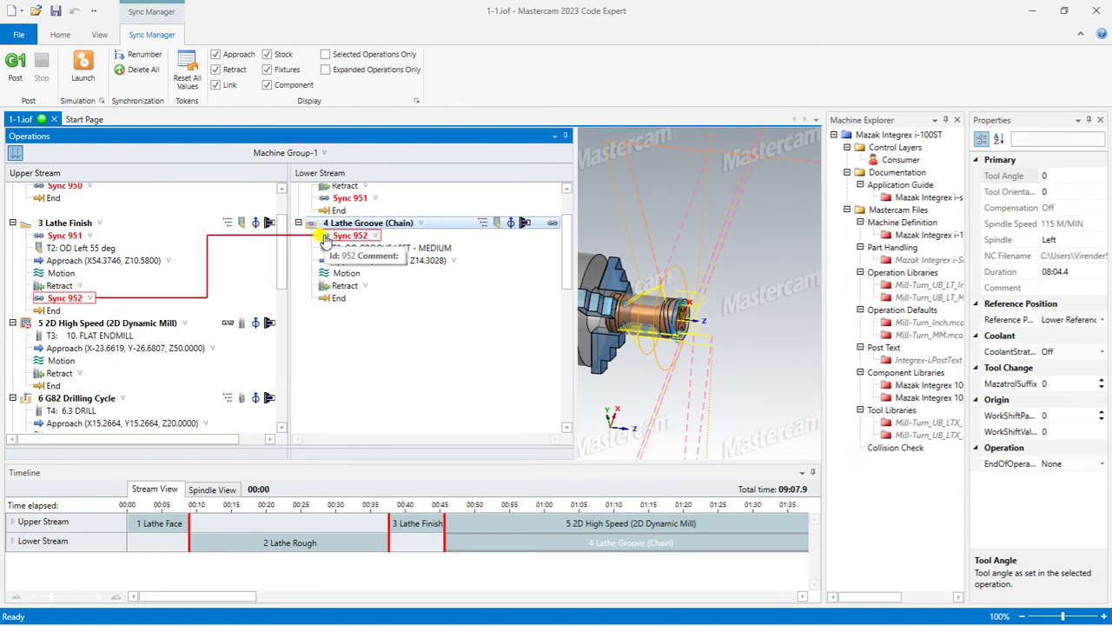
Add a sync point between the end of 4 Lathe Groove (Chain) and the start of 5 2D High Speed, and save the file.
{"action": "left_click_drag", "start_coordinate": [337, 239], "coordinate": [78, 337]}
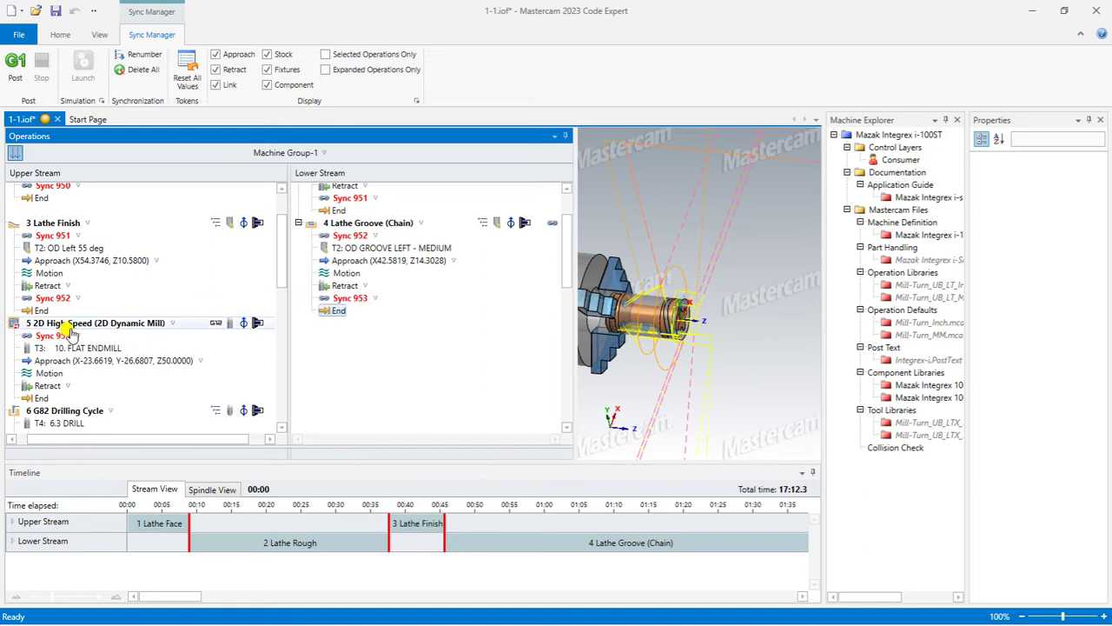
{"action": "scroll", "coordinate": [73, 334], "scroll_direction": "down", "scroll_amount": 4}
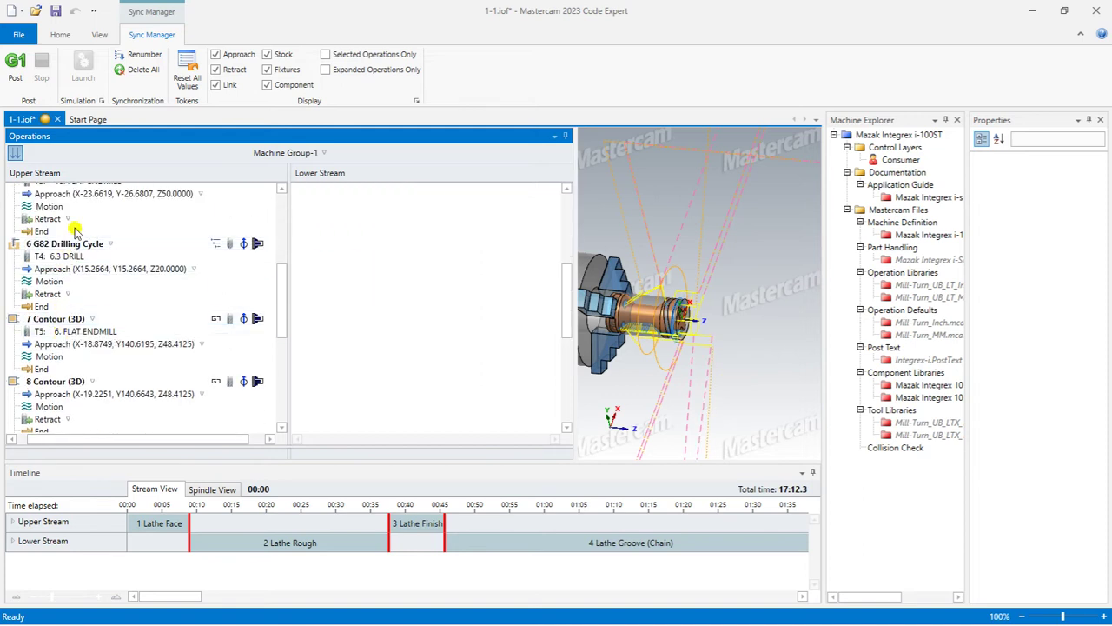
{"action": "scroll", "coordinate": [75, 230], "scroll_direction": "down", "scroll_amount": 3}
{"action": "scroll", "coordinate": [78, 228], "scroll_direction": "down", "scroll_amount": 4}
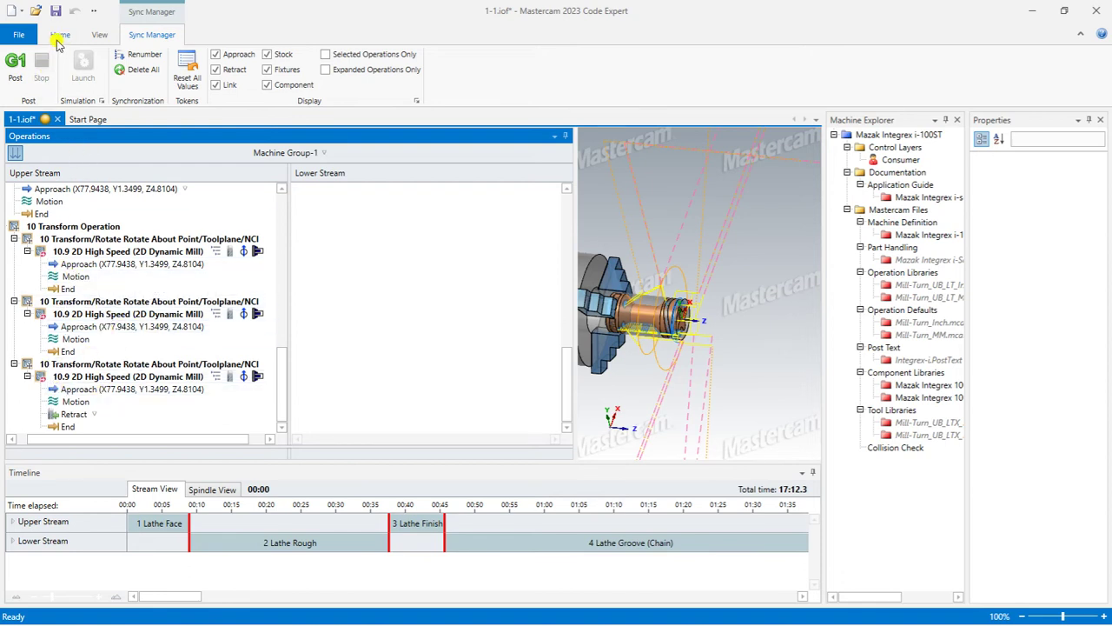
{"action": "left_click", "coordinate": [54, 13]}
Launch the machine simulation and make the stock translucent over the workpiece.
{"action": "left_click", "coordinate": [82, 65]}
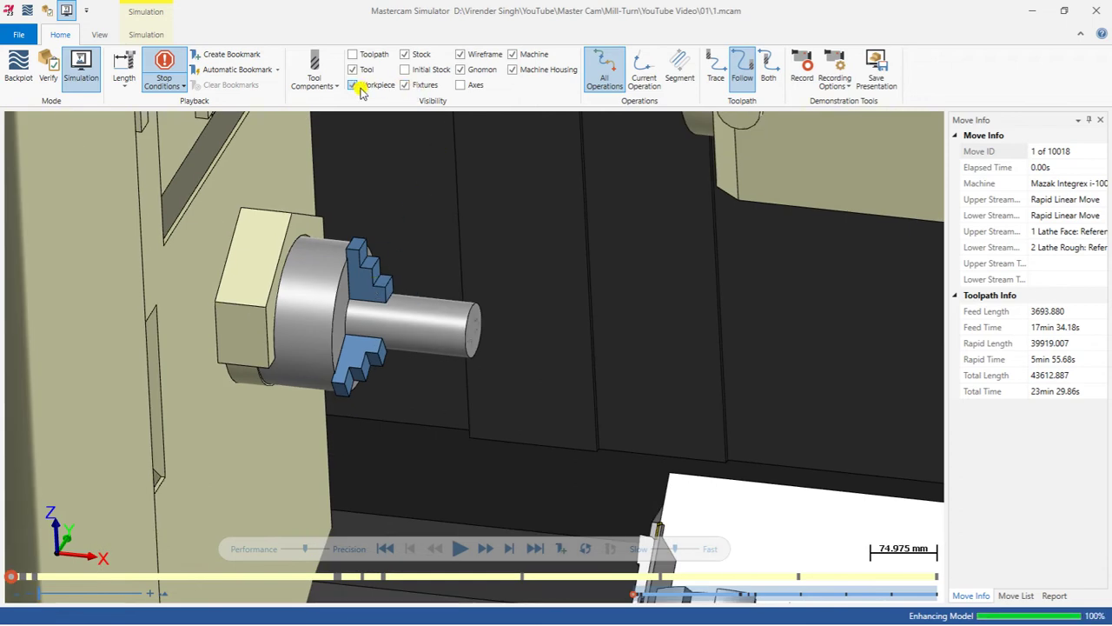
{"action": "left_click", "coordinate": [405, 54]}
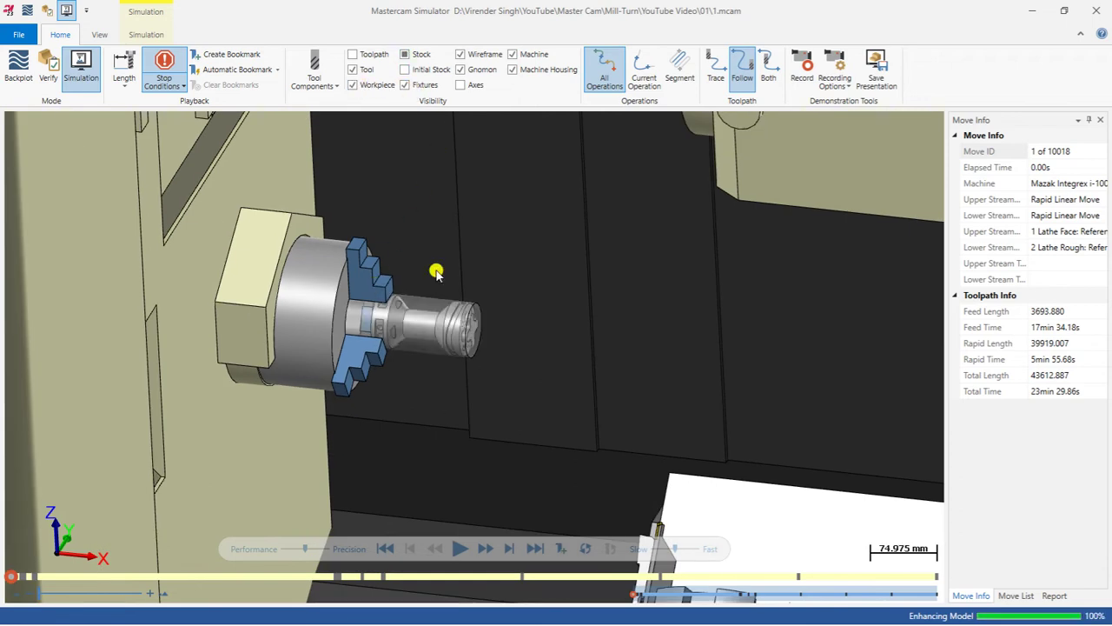
{"action": "scroll", "coordinate": [443, 330], "scroll_direction": "up", "scroll_amount": 2}
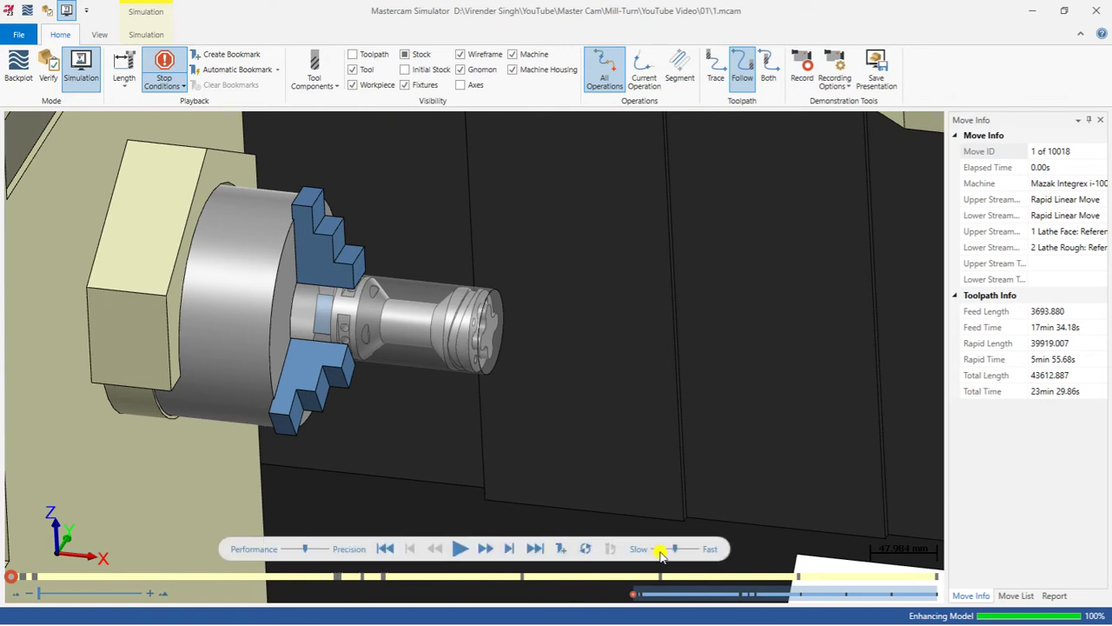
Play the mill-turn machine simulation and raise the playback speed through the turning operations, keeping the whole machine and workpiece in sight.
{"action": "left_click", "coordinate": [467, 546]}
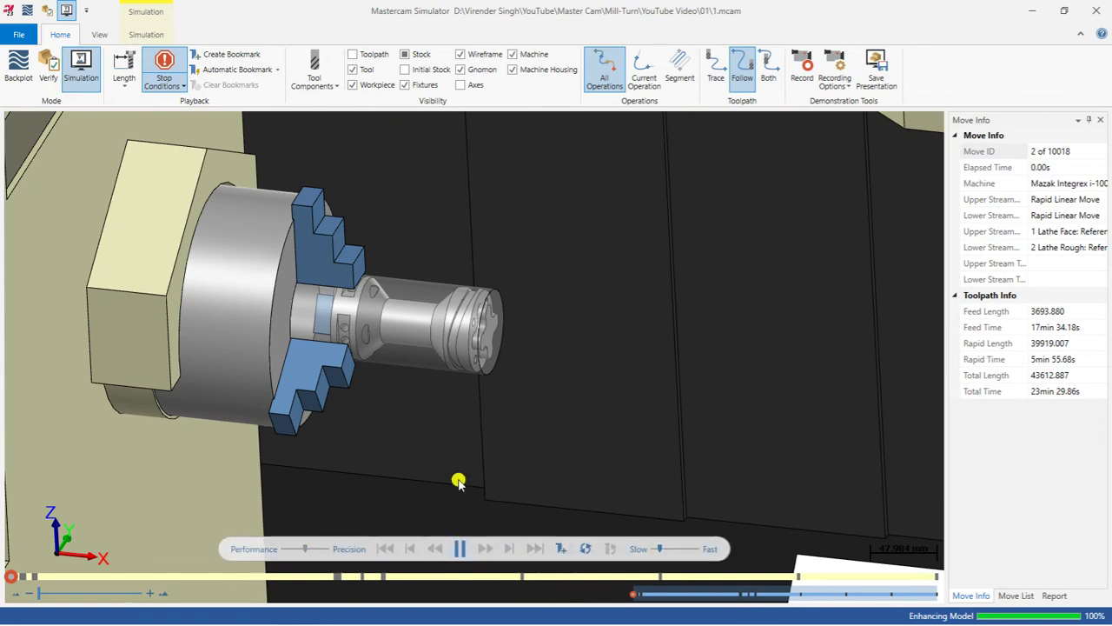
{"action": "scroll", "coordinate": [454, 315], "scroll_direction": "up", "scroll_amount": 2}
{"action": "left_click_drag", "start_coordinate": [658, 545], "coordinate": [668, 547]}
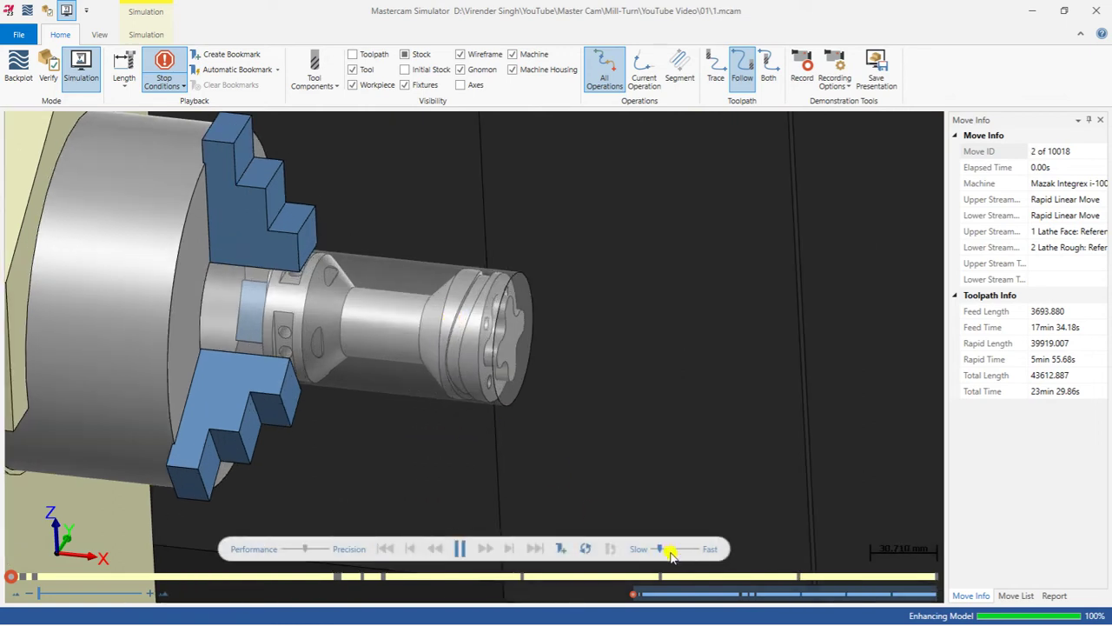
{"action": "scroll", "coordinate": [417, 310], "scroll_direction": "down", "scroll_amount": 10}
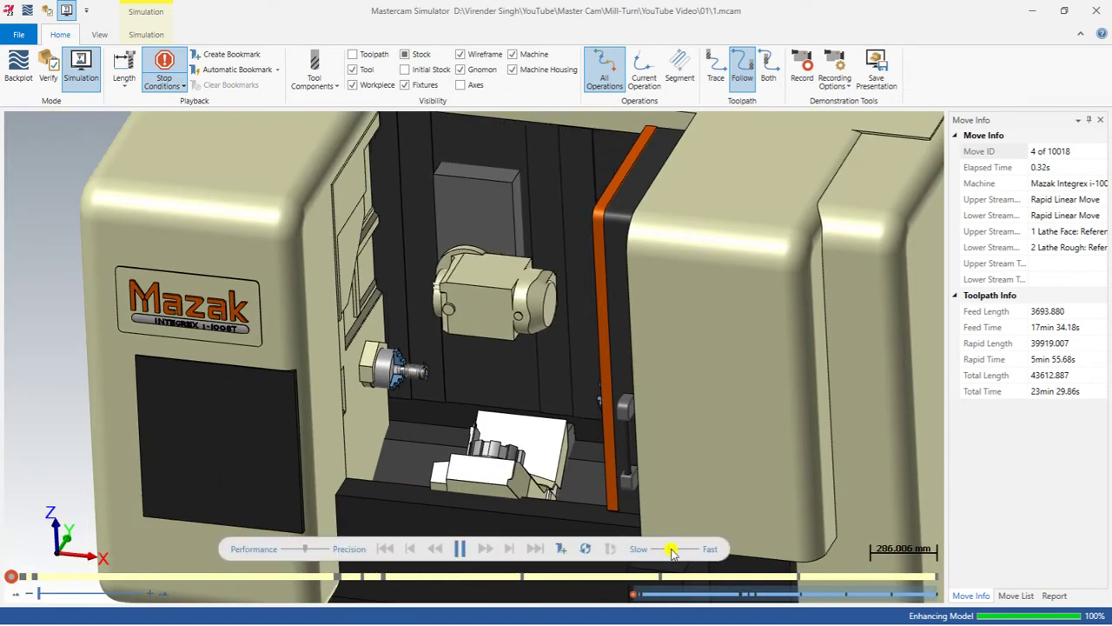
{"action": "left_click_drag", "start_coordinate": [669, 549], "coordinate": [676, 549]}
{"action": "scroll", "coordinate": [419, 369], "scroll_direction": "up", "scroll_amount": 3}
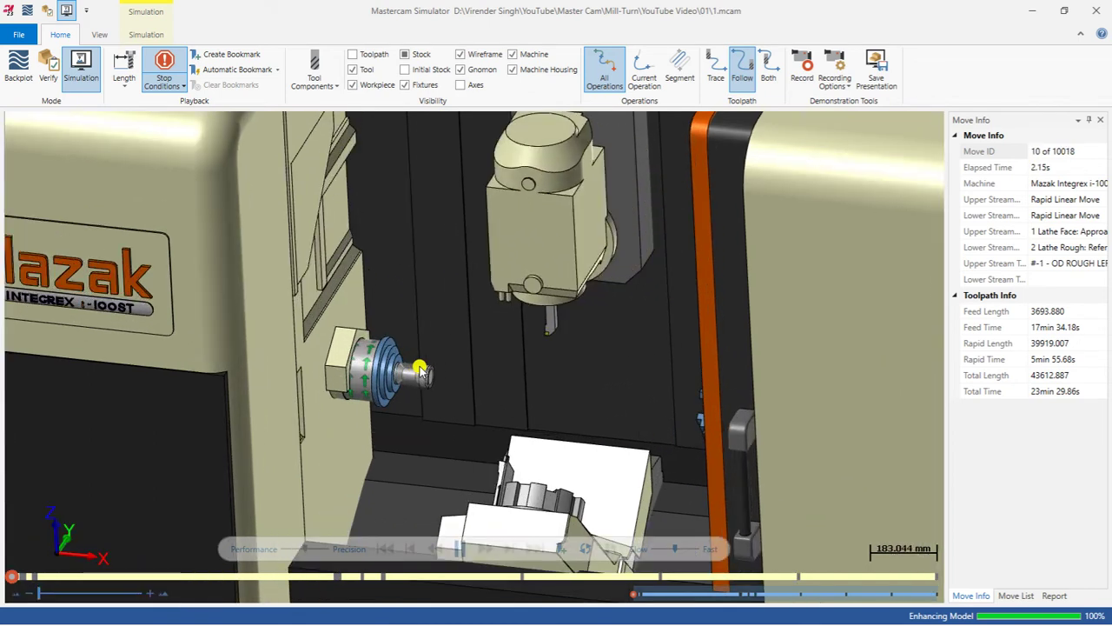
{"action": "scroll", "coordinate": [419, 369], "scroll_direction": "up", "scroll_amount": 2}
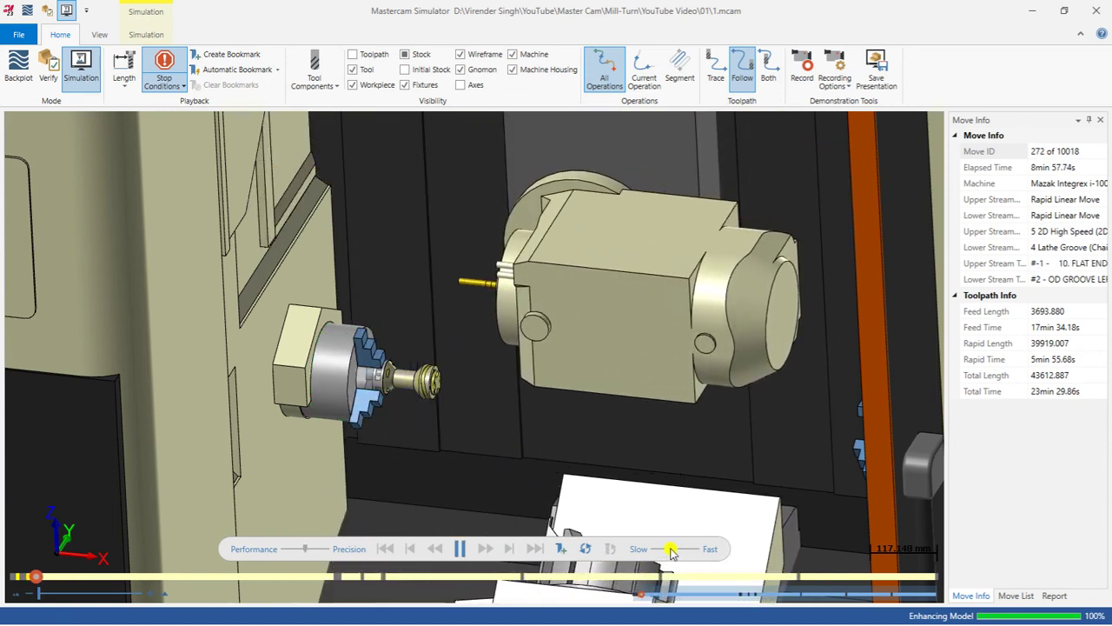
Examine the simulated 5 2D High Speed milling on the part's end face, both close up and with the machine head in view.
{"action": "scroll", "coordinate": [445, 418], "scroll_direction": "up", "scroll_amount": 2}
{"action": "scroll", "coordinate": [445, 419], "scroll_direction": "up", "scroll_amount": 2}
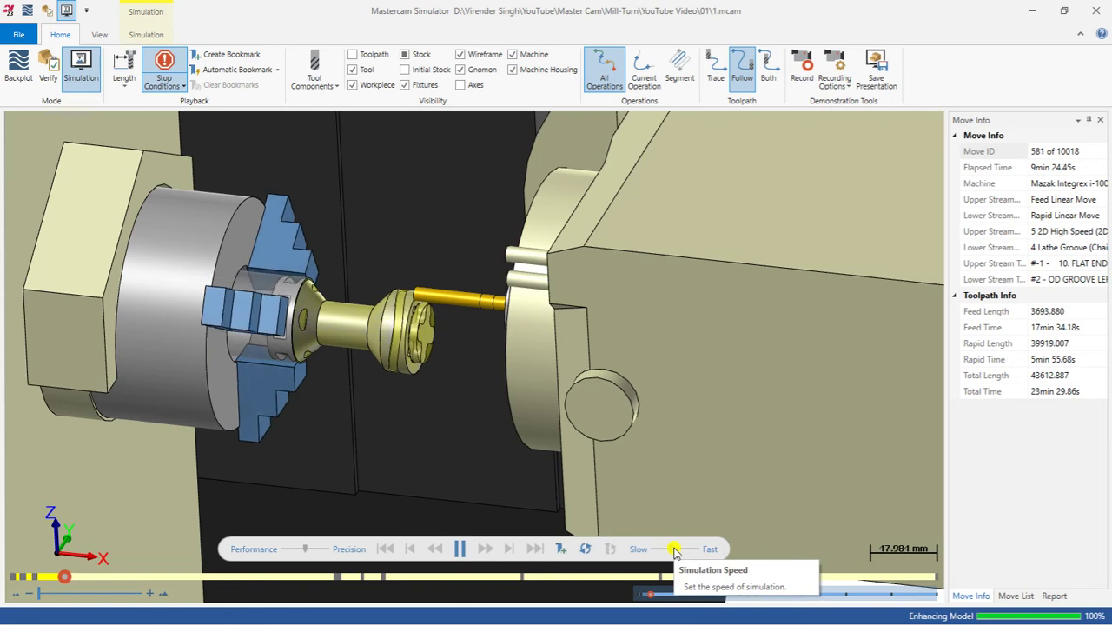
{"action": "scroll", "coordinate": [460, 363], "scroll_direction": "down", "scroll_amount": 3}
{"action": "scroll", "coordinate": [459, 363], "scroll_direction": "down", "scroll_amount": 1}
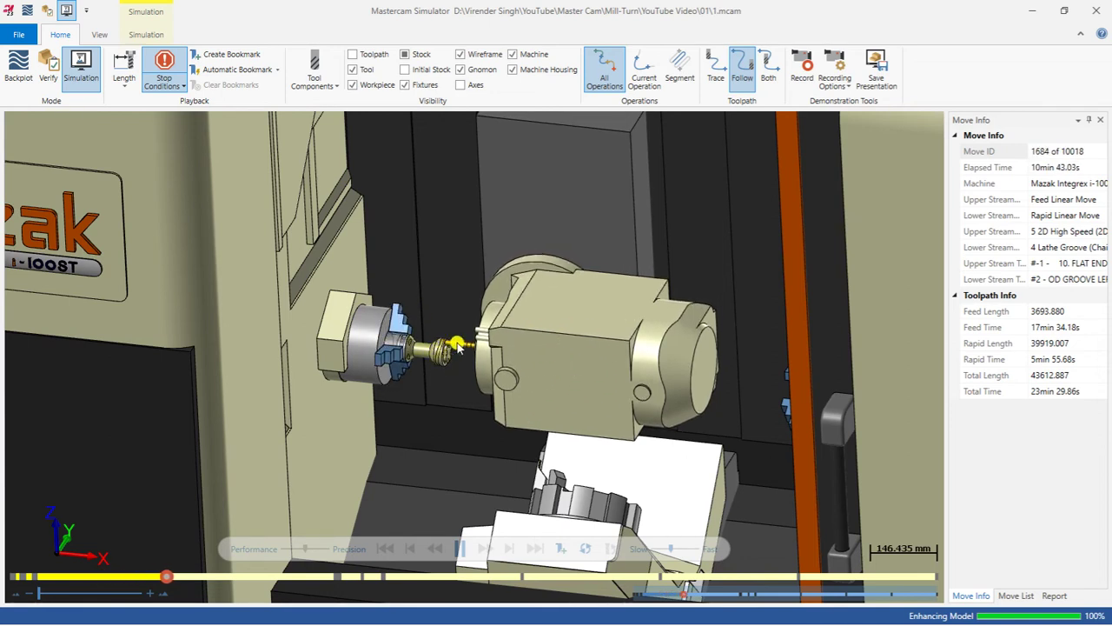
{"action": "scroll", "coordinate": [454, 347], "scroll_direction": "up", "scroll_amount": 6}
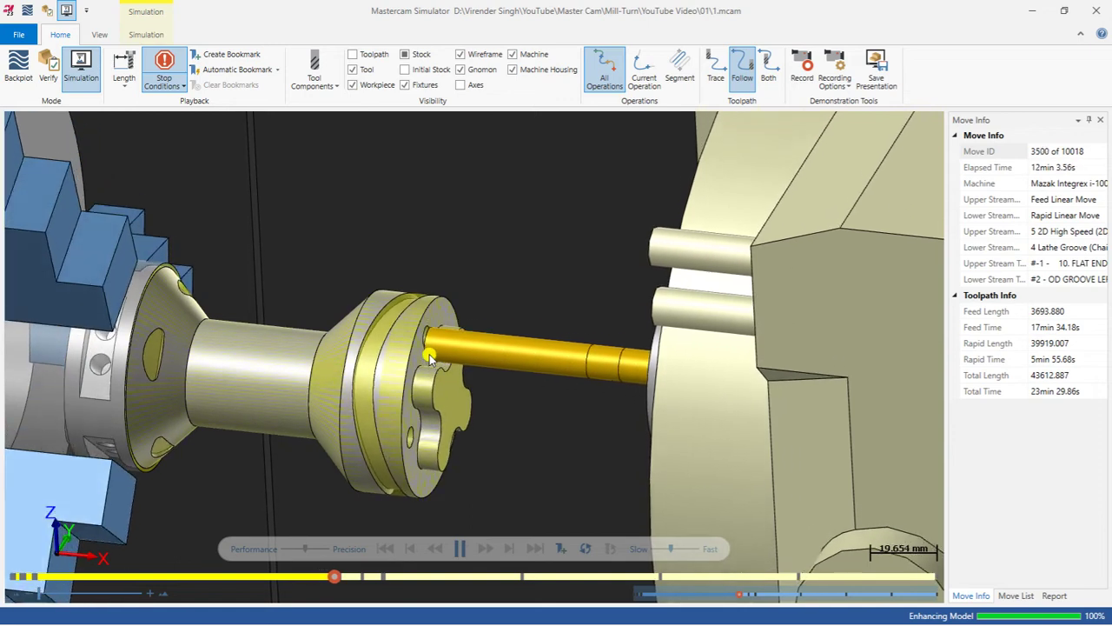
{"action": "scroll", "coordinate": [429, 353], "scroll_direction": "down", "scroll_amount": 5}
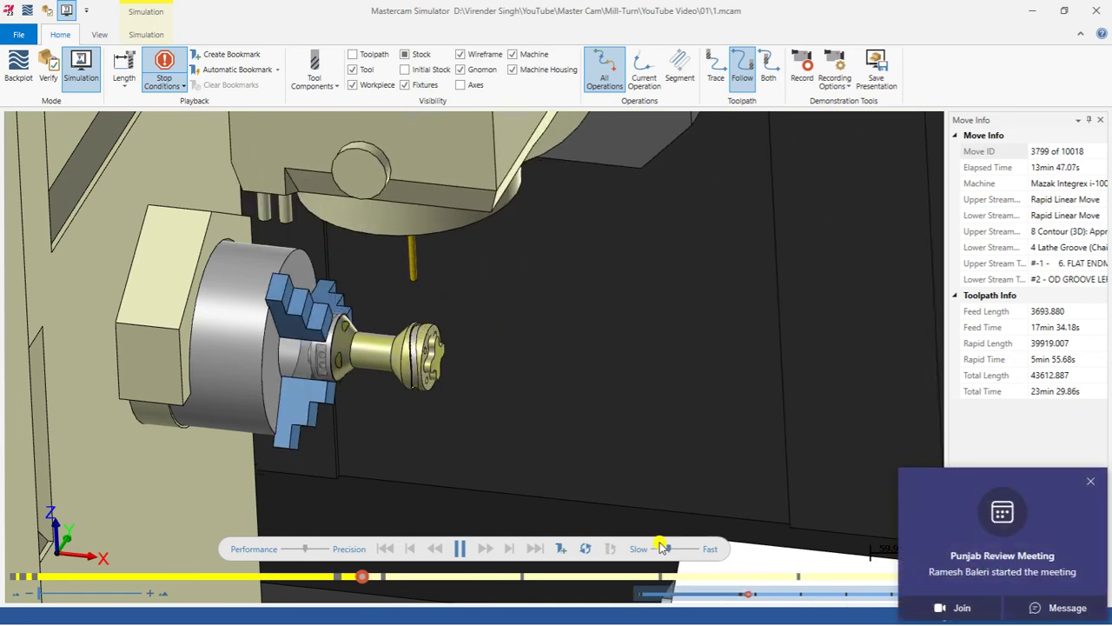
Examine the simulated pocket milling on the conical face through the end of the program, and inspect the finished part in the chuck.
{"action": "scroll", "coordinate": [429, 349], "scroll_direction": "up", "scroll_amount": 2}
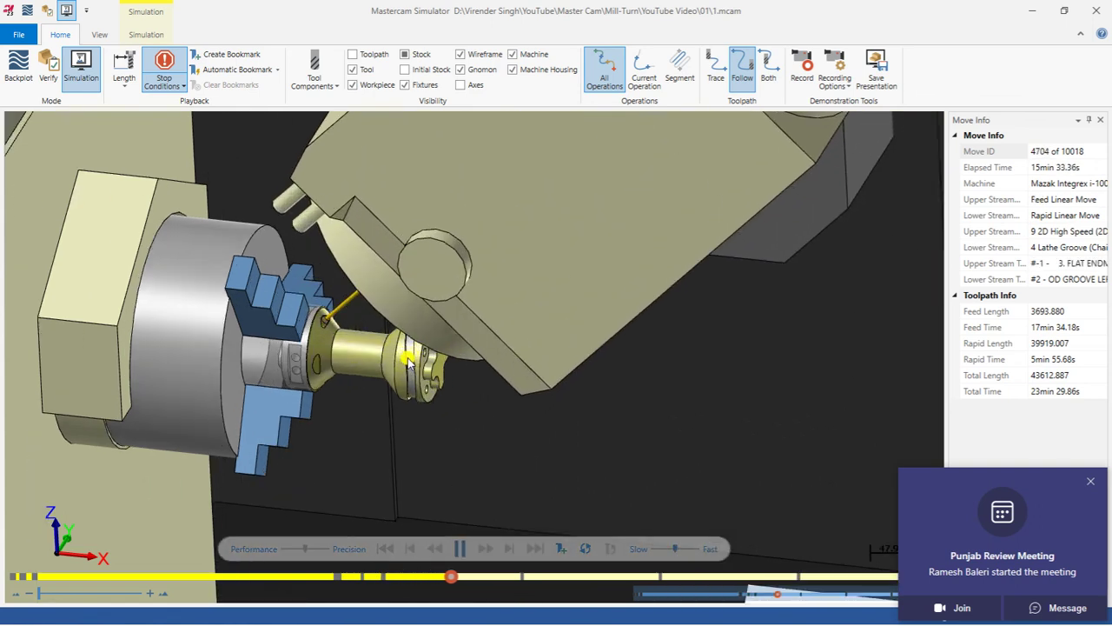
{"action": "scroll", "coordinate": [408, 361], "scroll_direction": "up", "scroll_amount": 1}
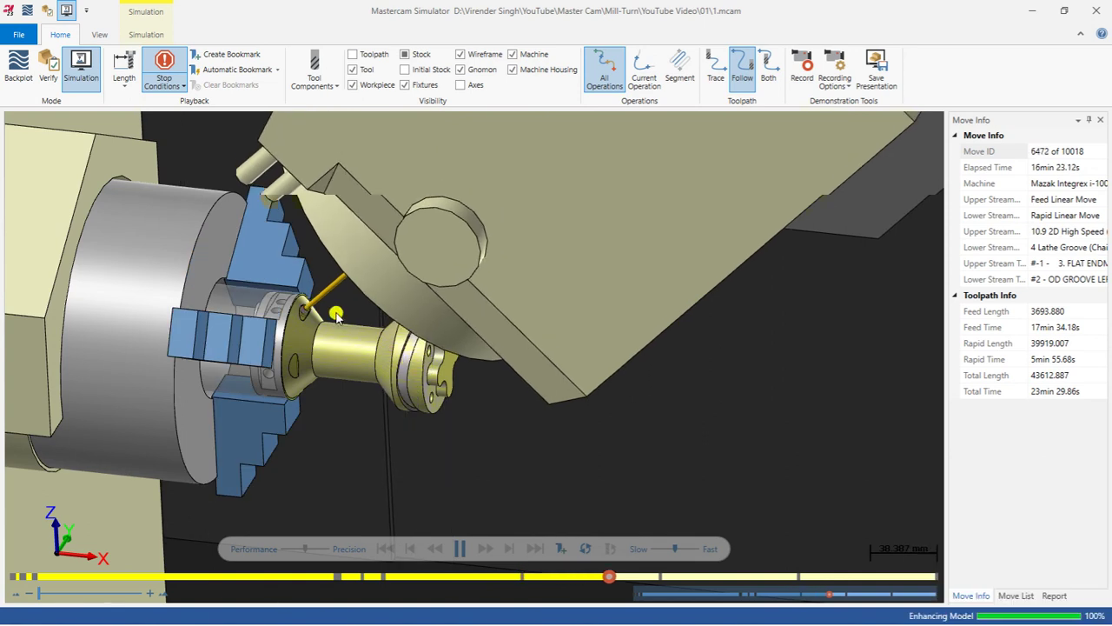
{"action": "scroll", "coordinate": [337, 312], "scroll_direction": "up", "scroll_amount": 4}
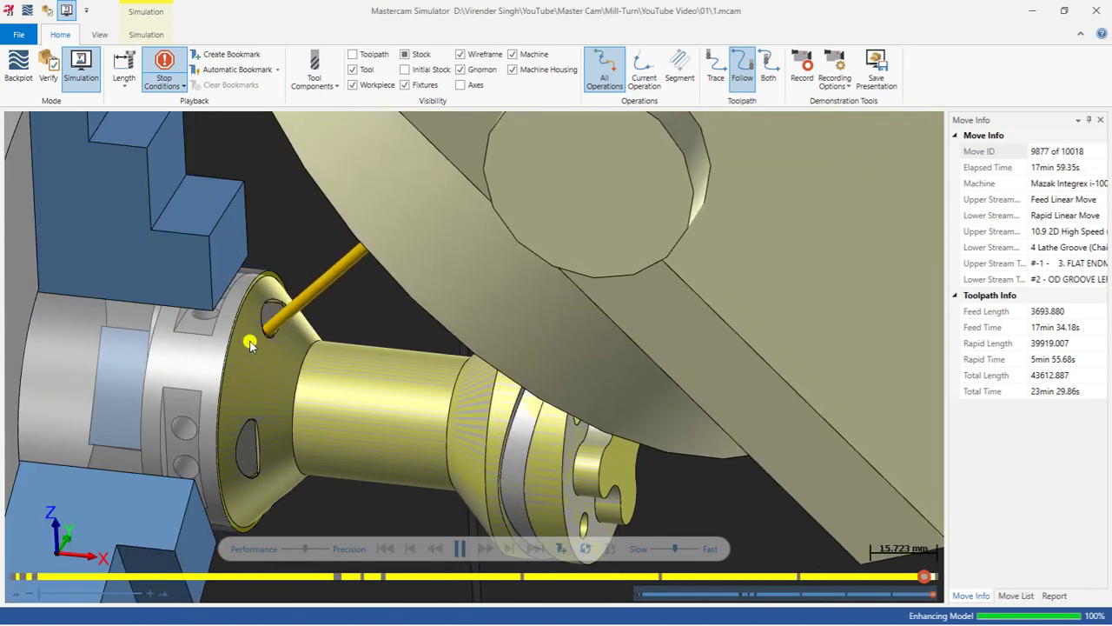
{"action": "scroll", "coordinate": [298, 318], "scroll_direction": "down", "scroll_amount": 2}
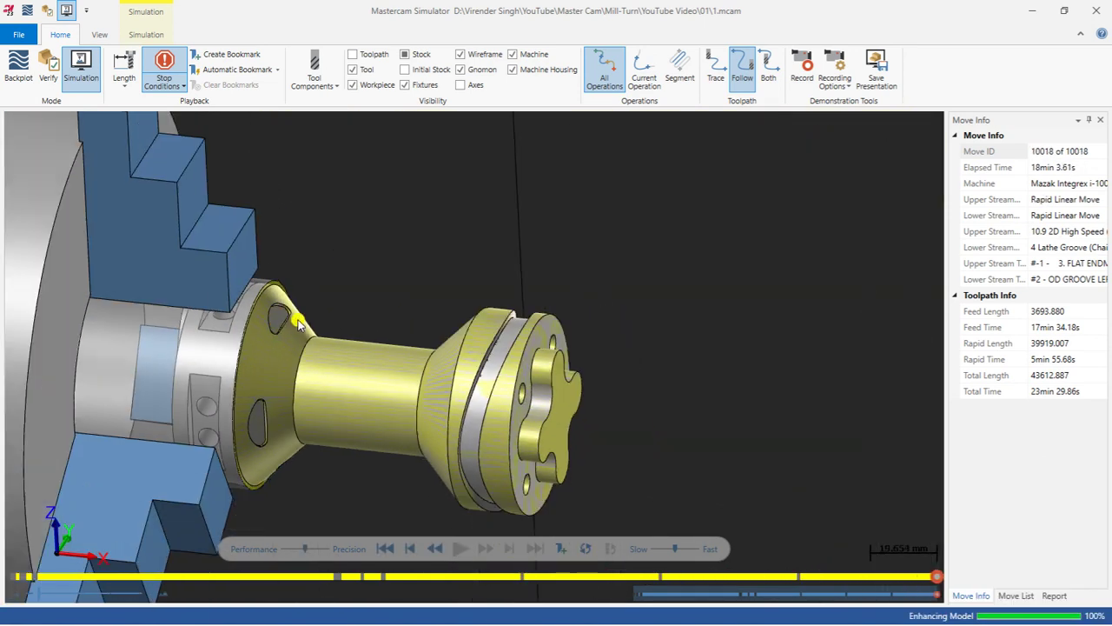
{"action": "mouse_move", "coordinate": [298, 318]}
{"action": "middle_mouse_down"}
{"action": "mouse_move", "coordinate": [282, 338]}
{"action": "mouse_move", "coordinate": [299, 314]}
{"action": "mouse_move", "coordinate": [300, 324]}
{"action": "middle_mouse_up"}
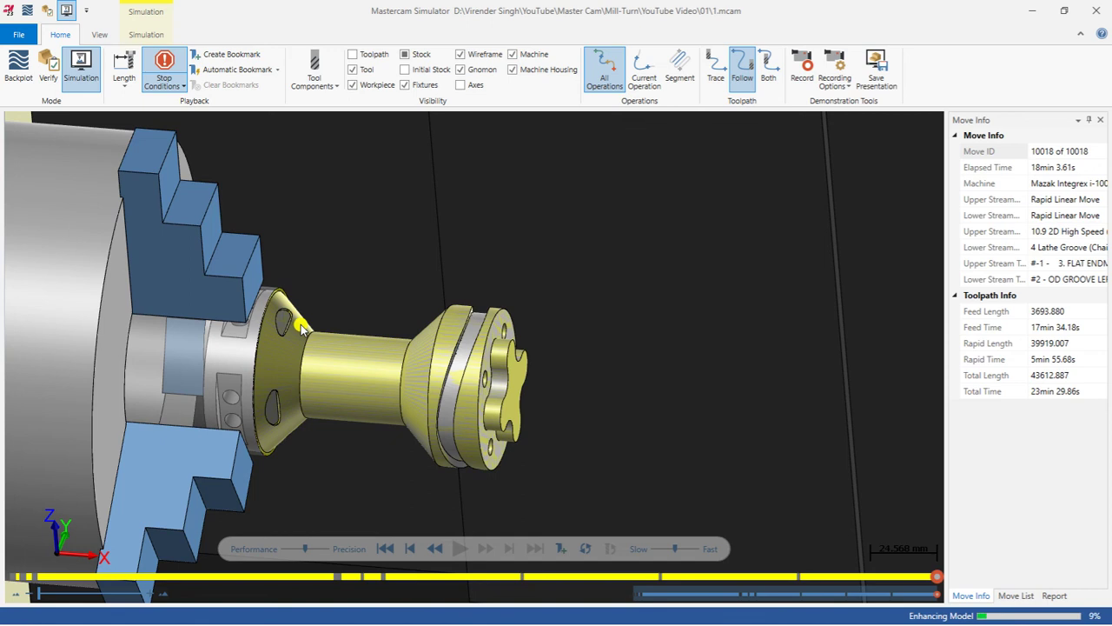
{"action": "scroll", "coordinate": [296, 310], "scroll_direction": "down", "scroll_amount": 3}
{"action": "scroll", "coordinate": [306, 345], "scroll_direction": "up", "scroll_amount": 2}
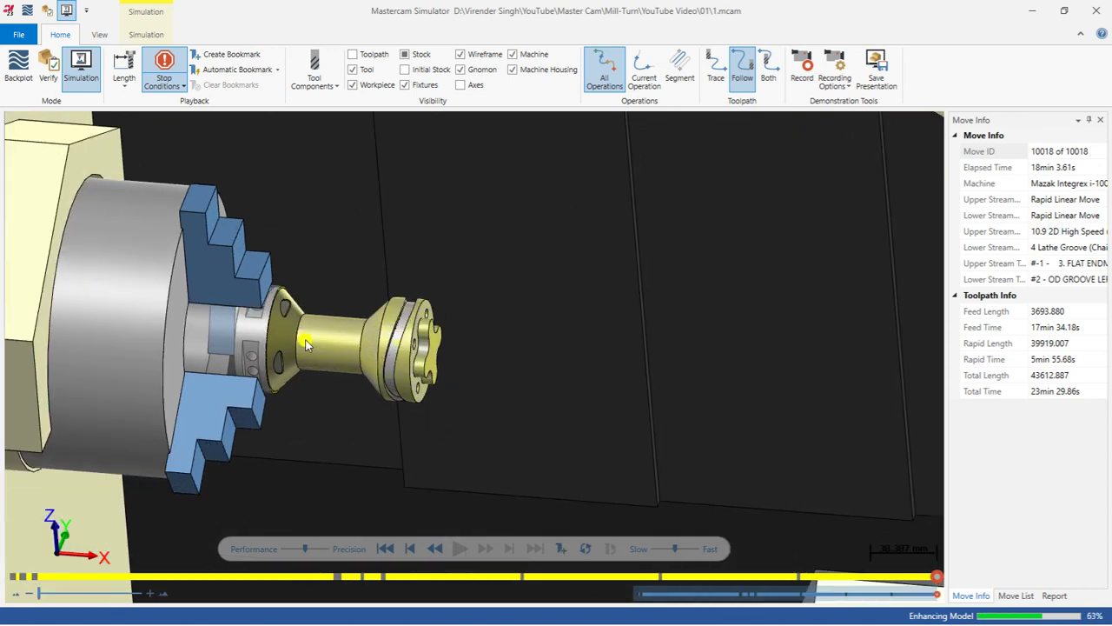